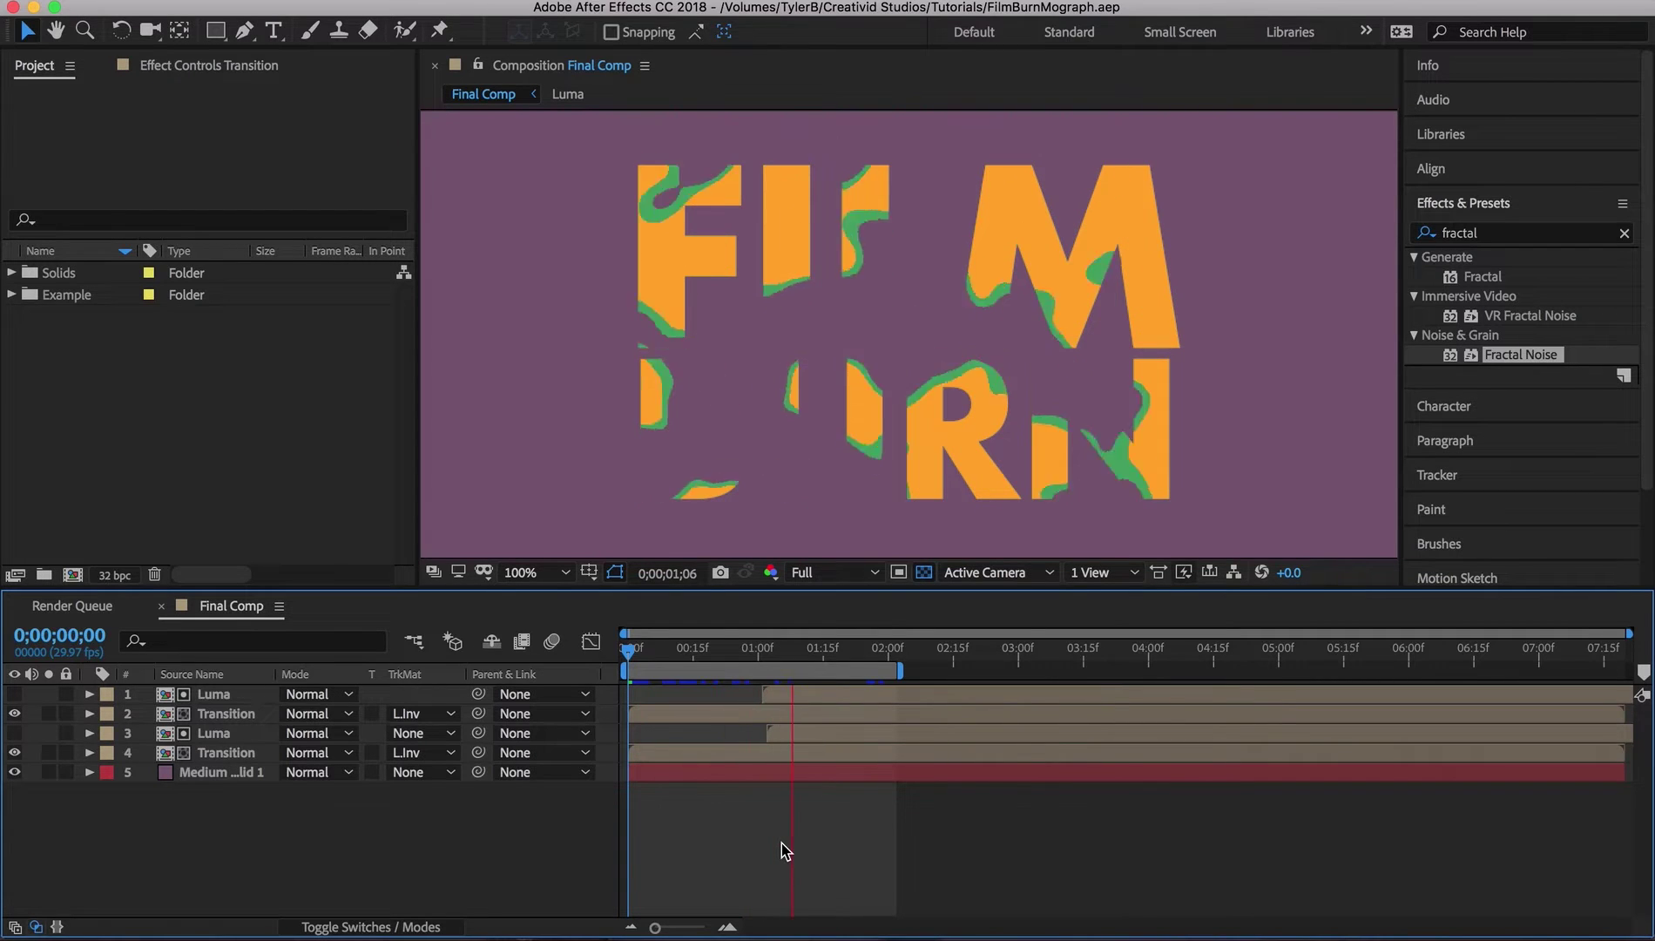
- Stop the FILM BURN preview, rewind to the start, and begin a new 1080p composition
key("space")
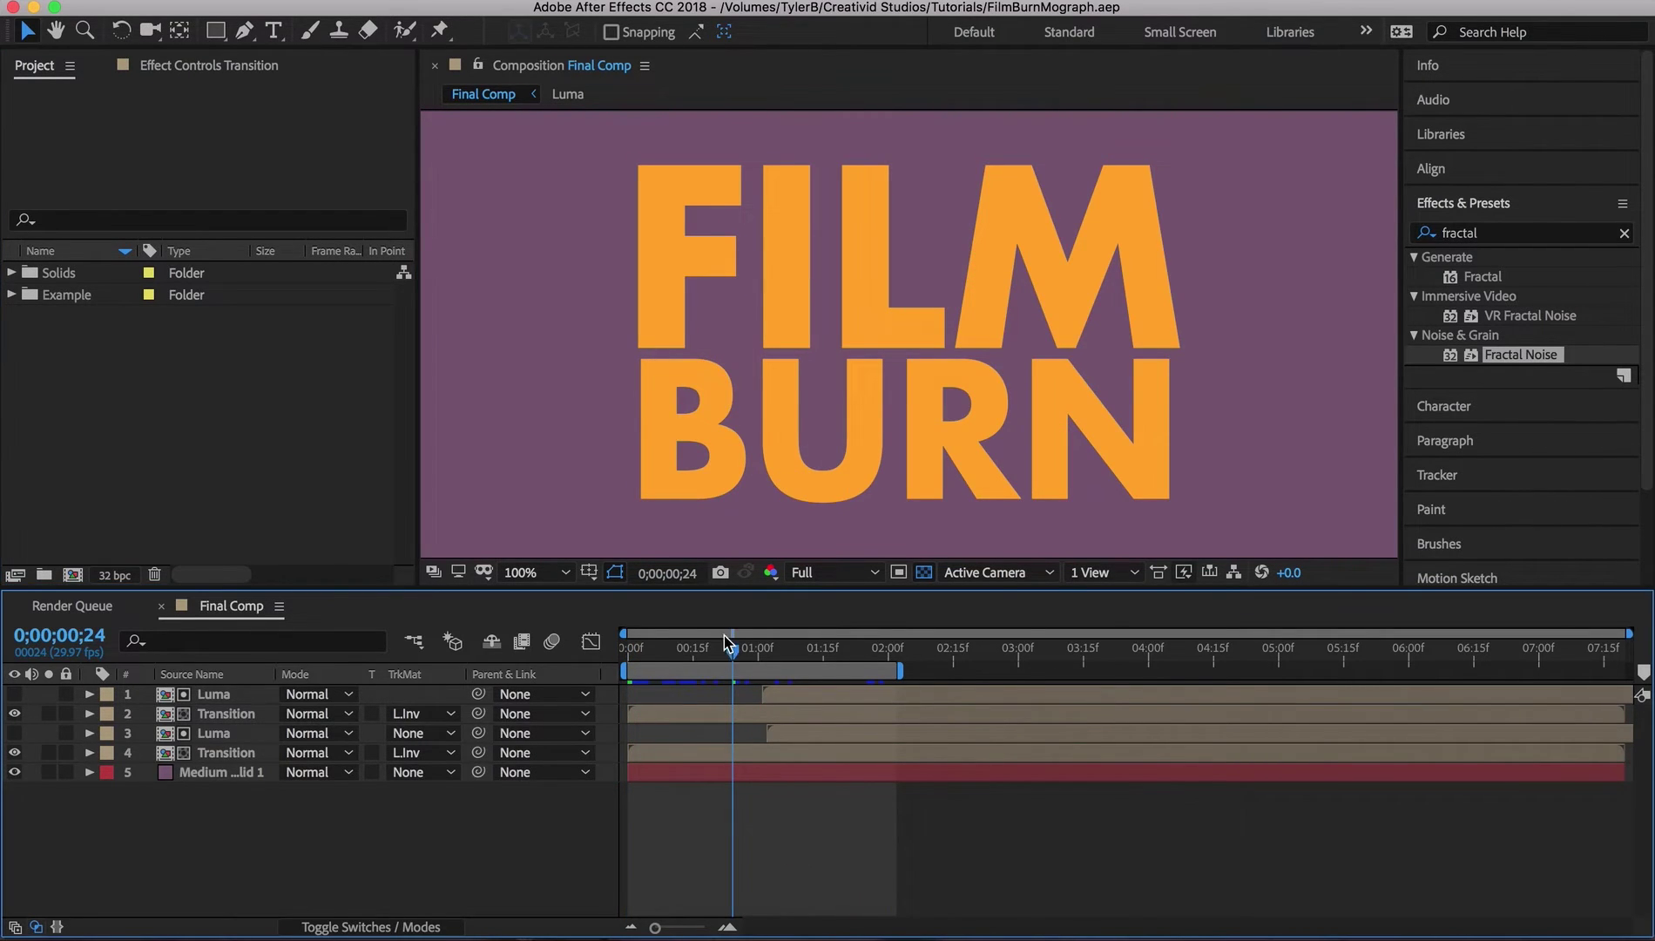
key("Home")
key("ctrl+n")
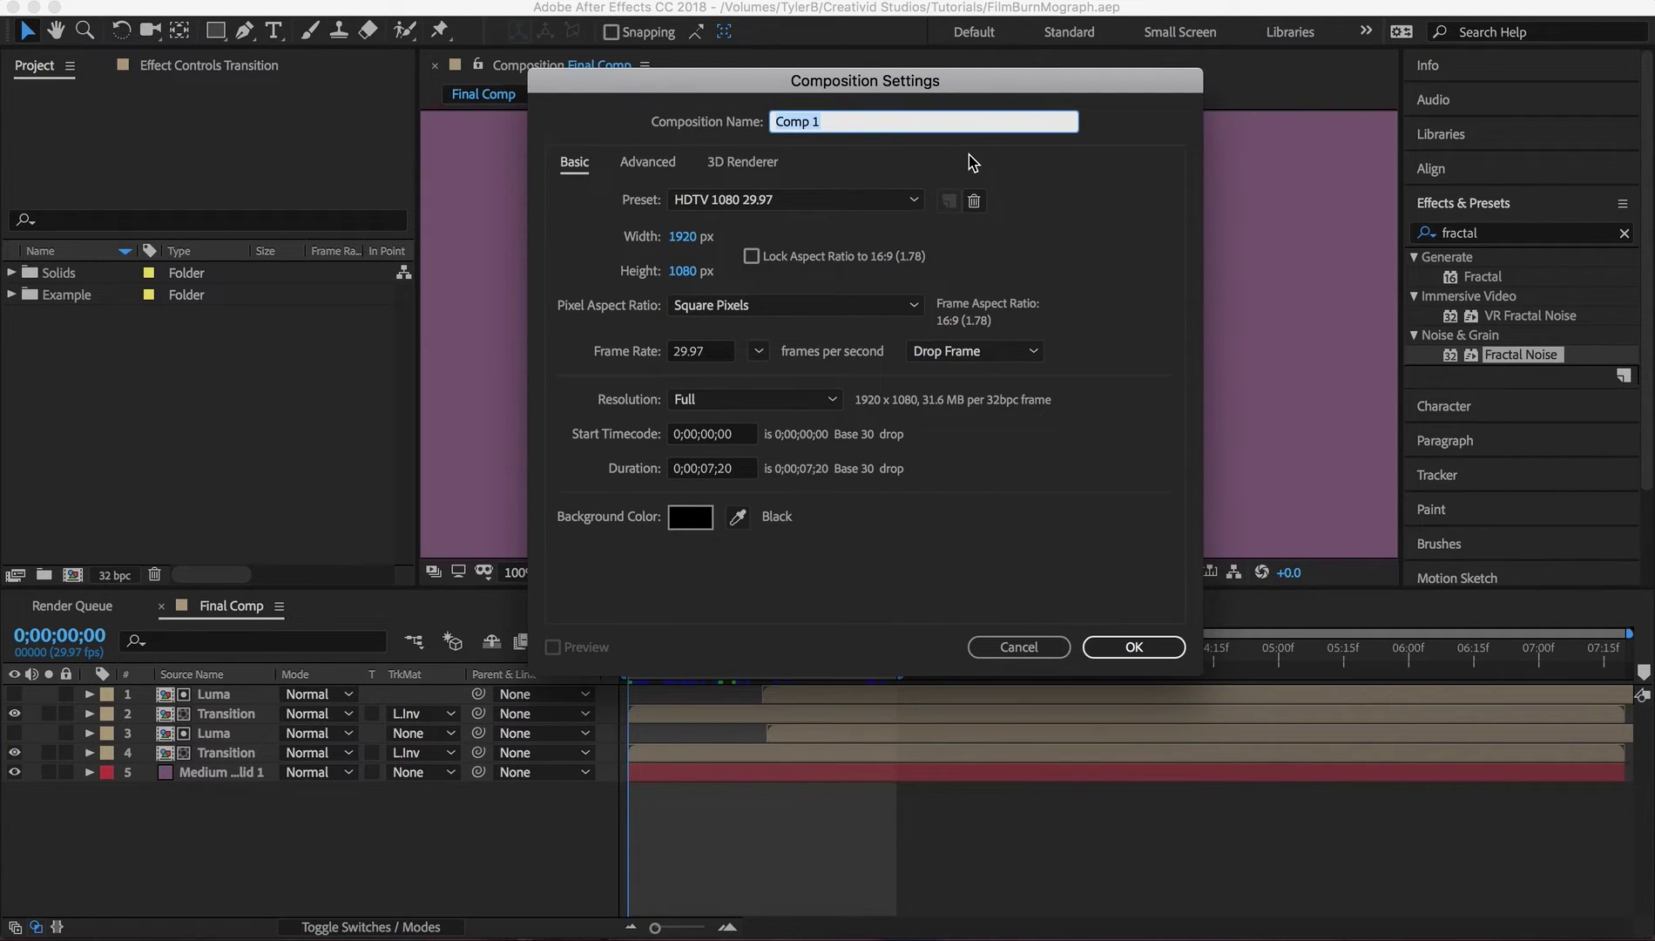
type("Luma")
- Create the Luma comp with a white solid and apply Fractal Noise to it
key("Return")
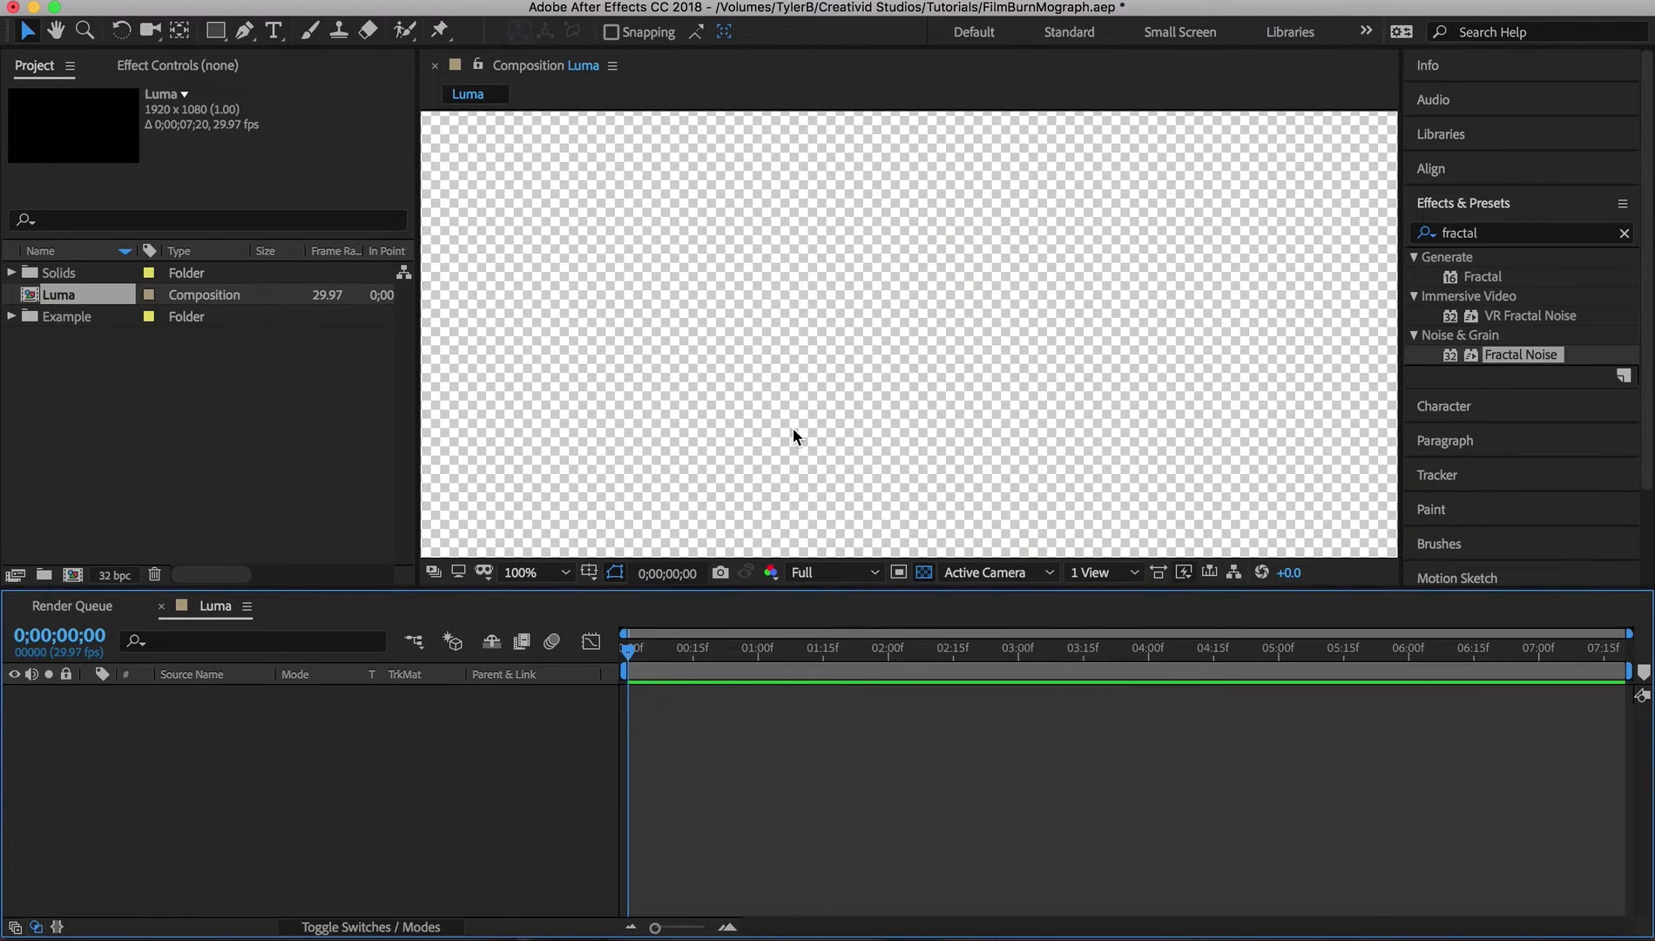
key("ctrl+y")
key("Return")
key("comma")
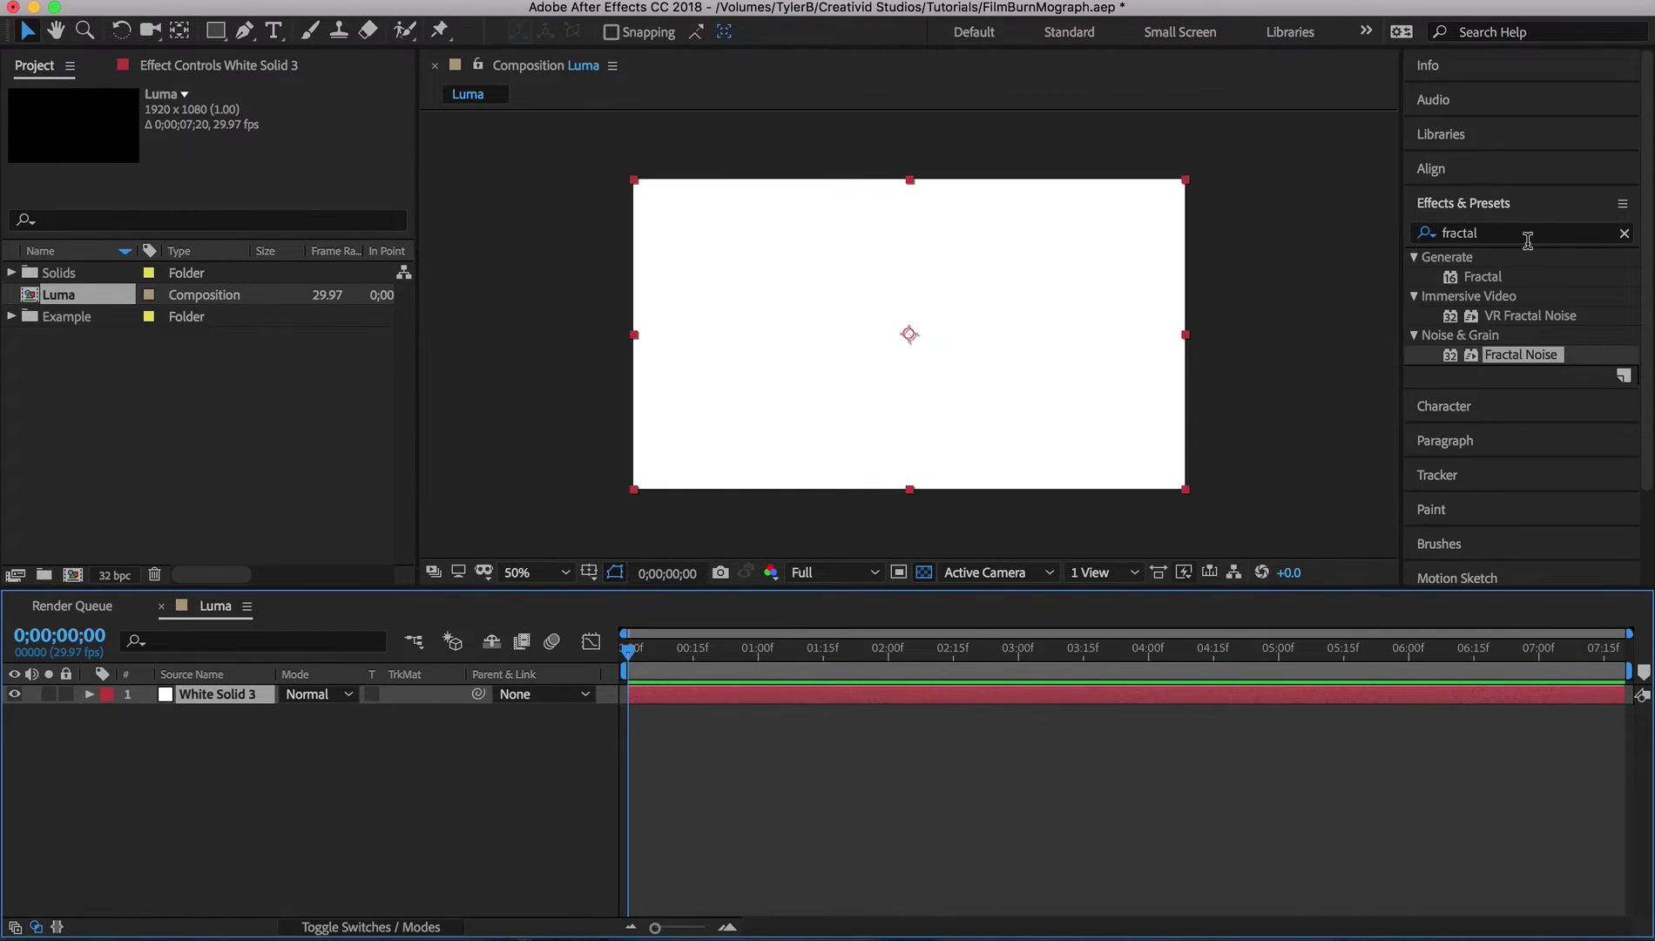
left_click_drag(1527, 359, 1536, 366)
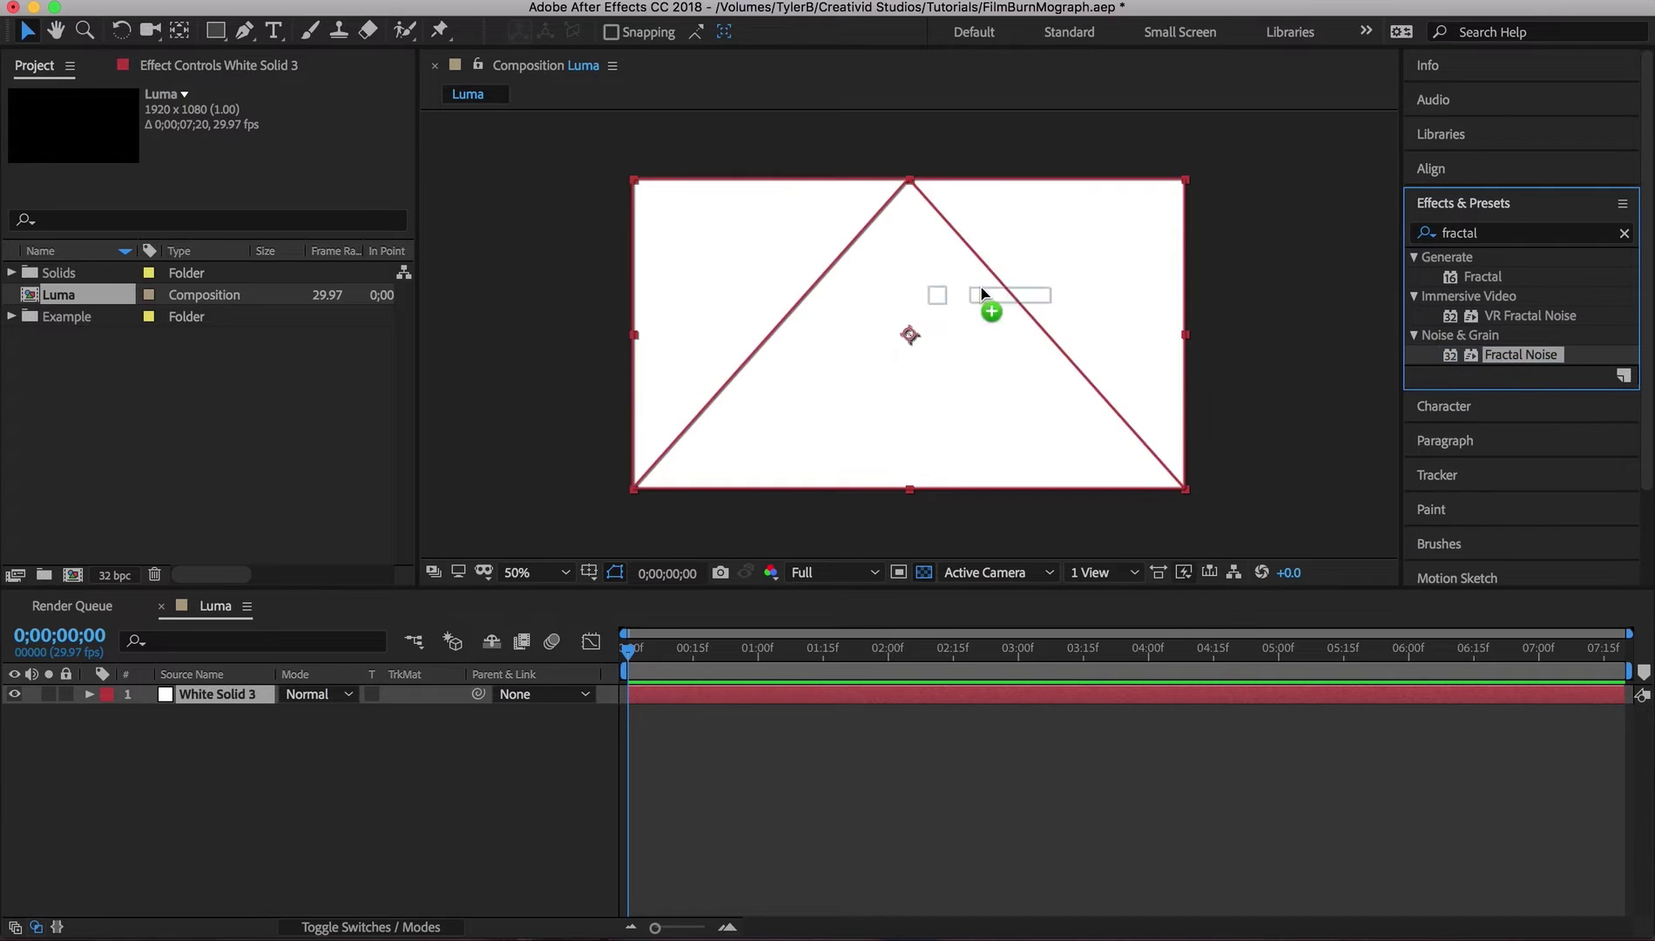
left_click_drag(1527, 359, 996, 306)
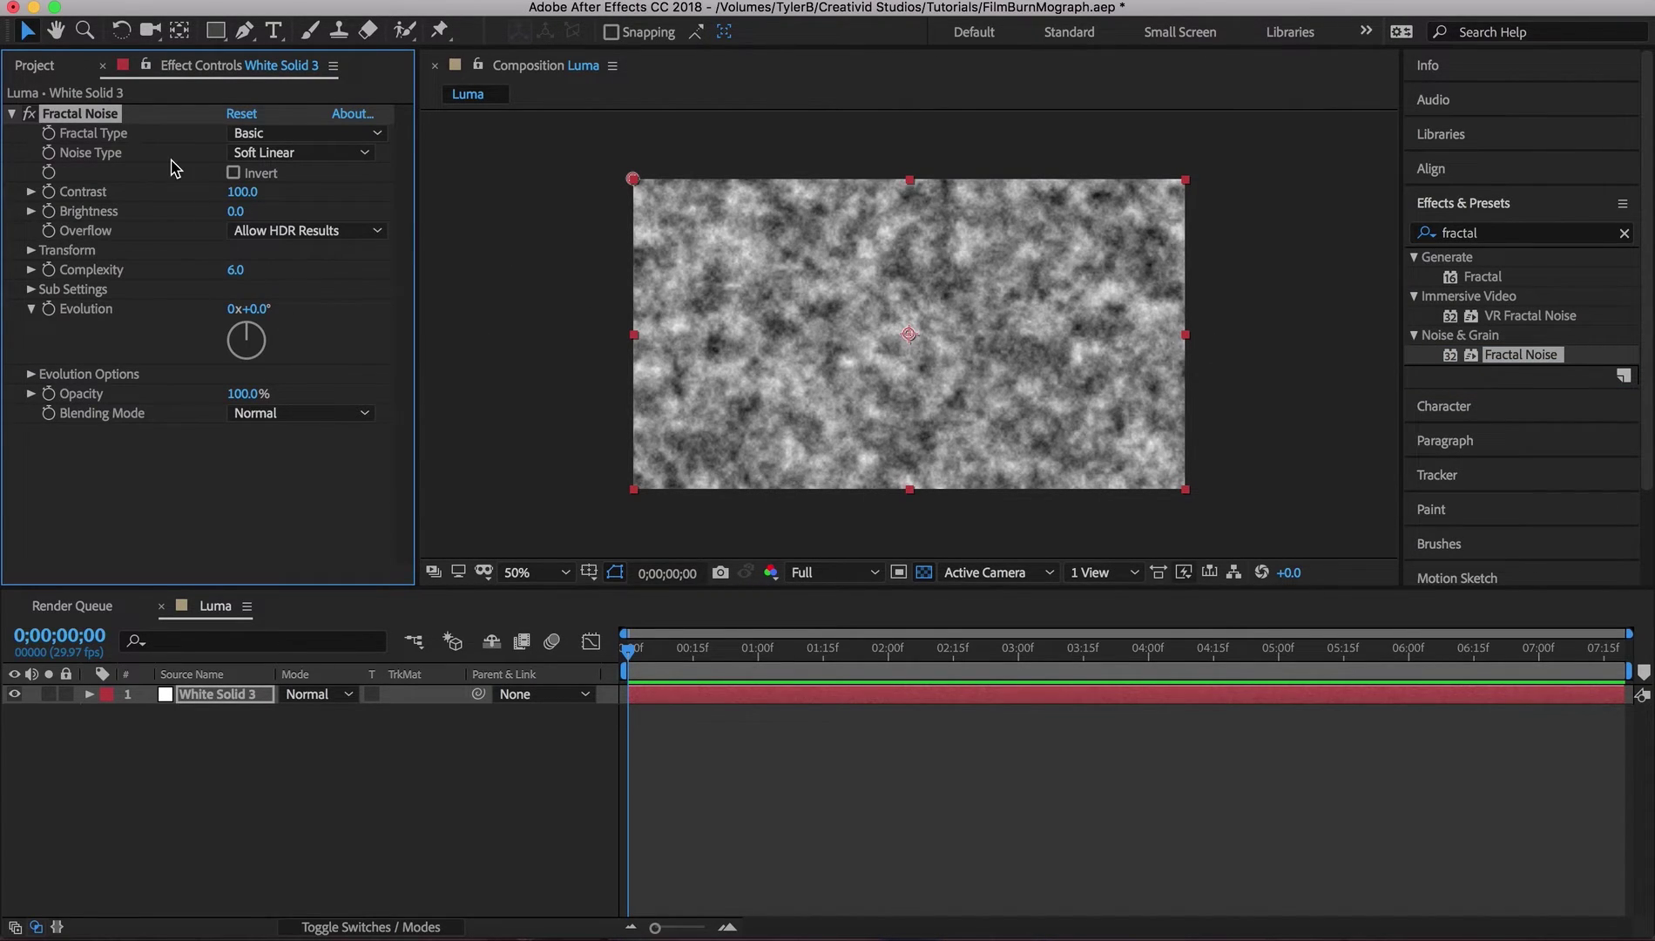
- Set Fractal Type to Dynamic Progressive and Noise Type to Spline
left_click(291, 135)
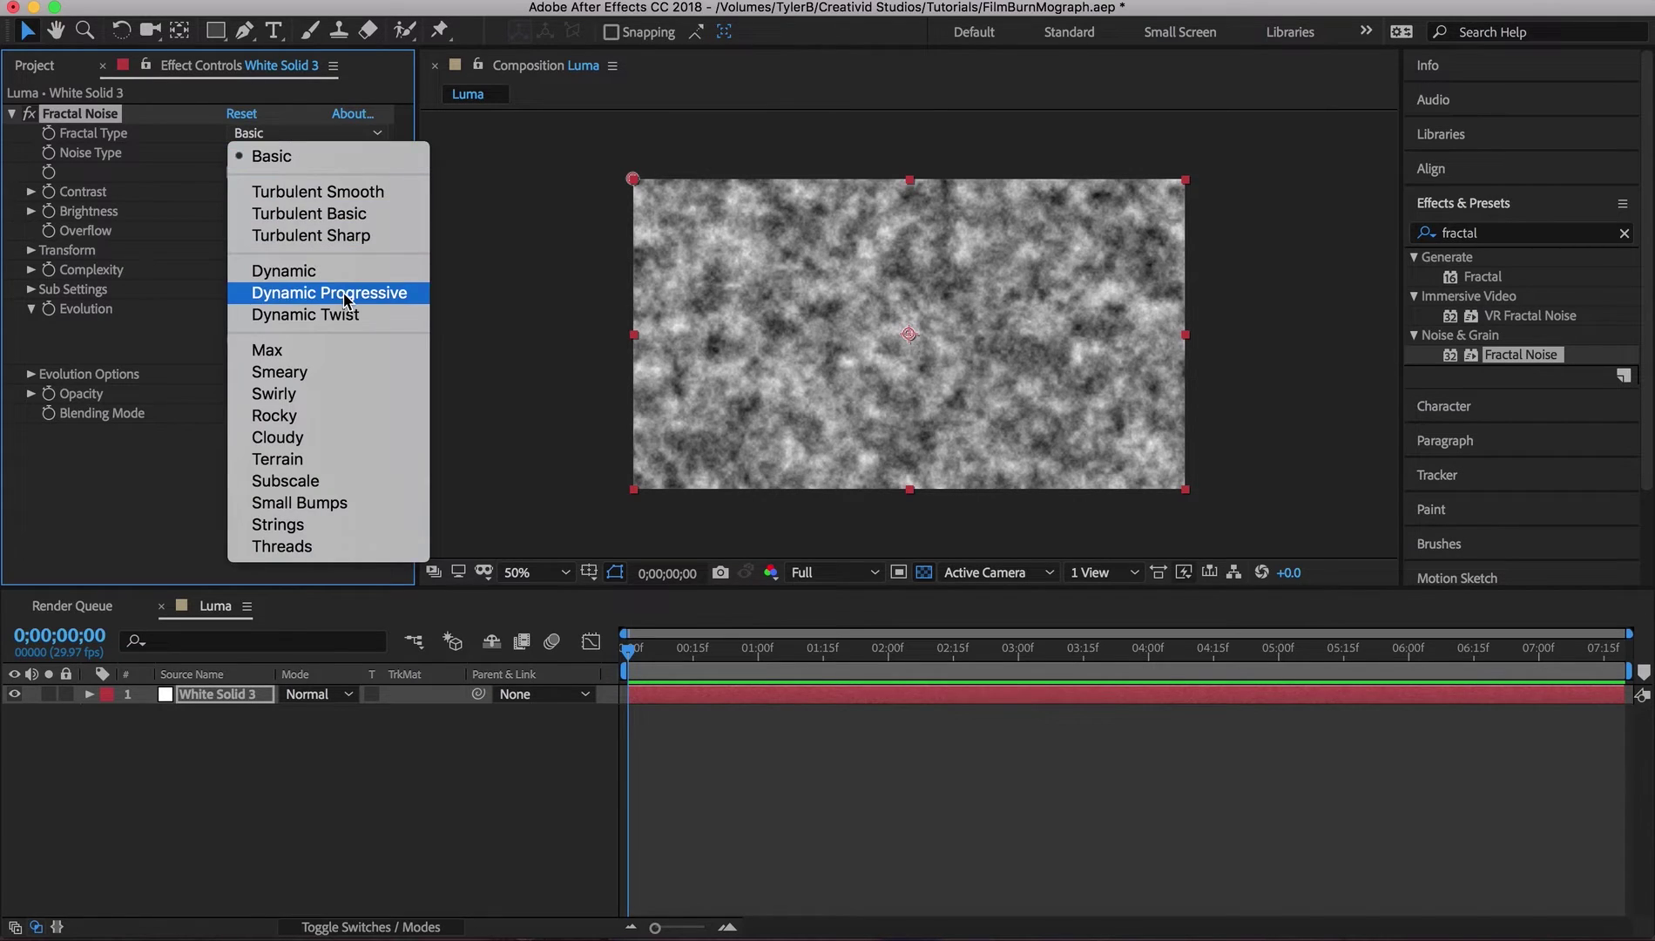
left_click(344, 289)
left_click(305, 152)
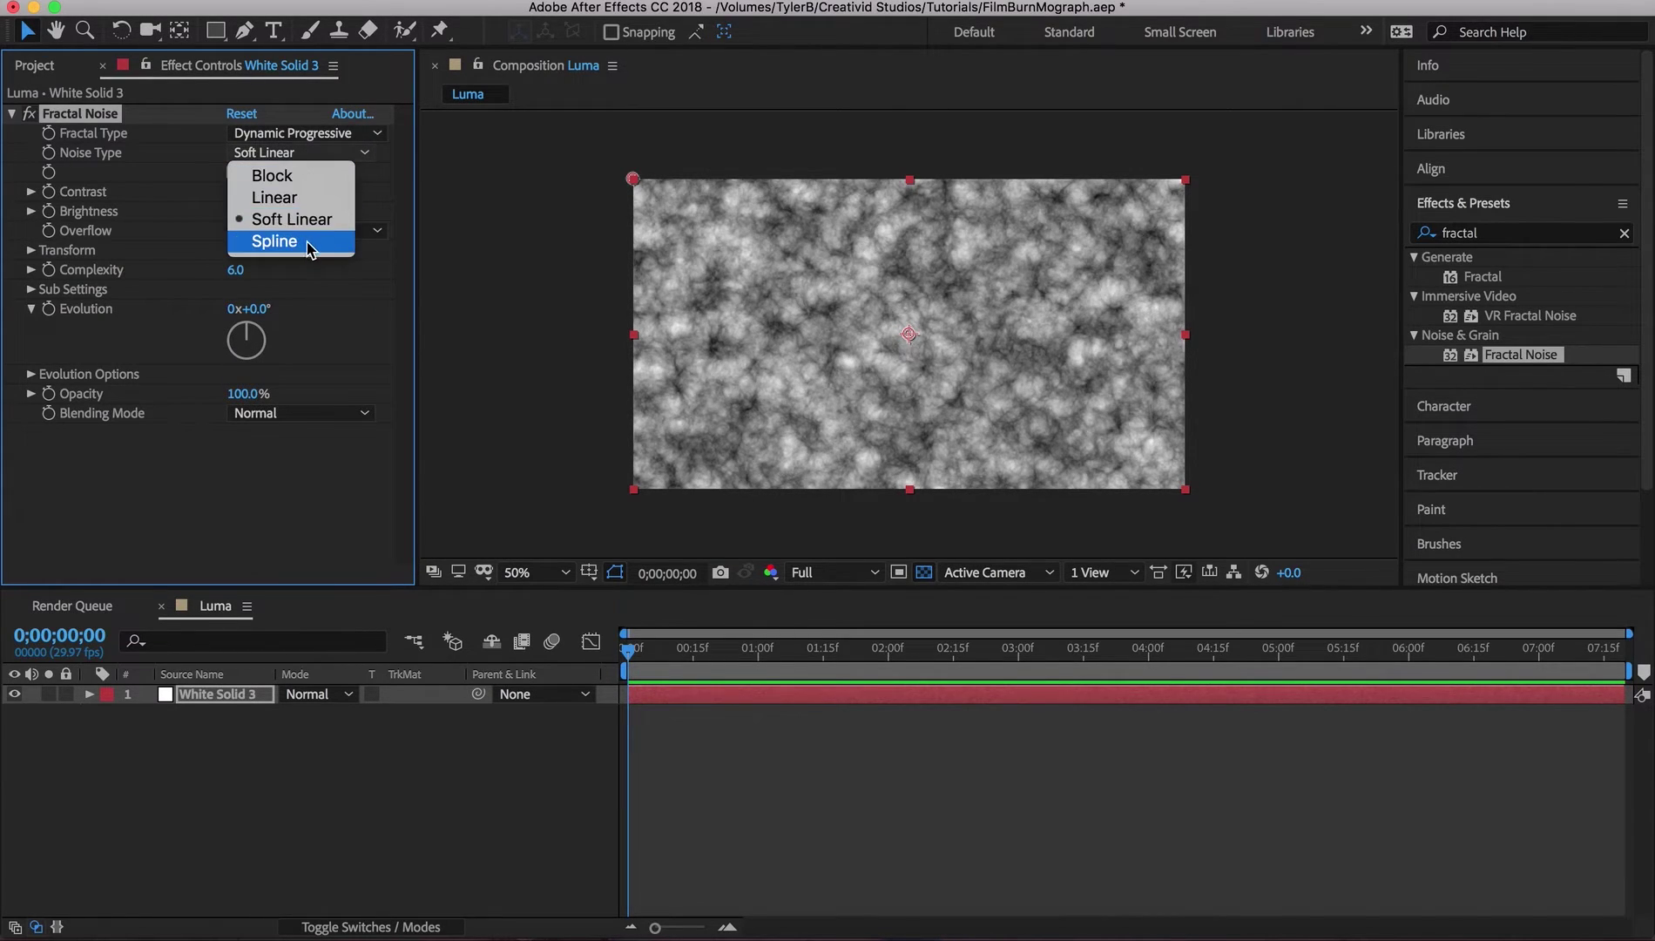
left_click(253, 212)
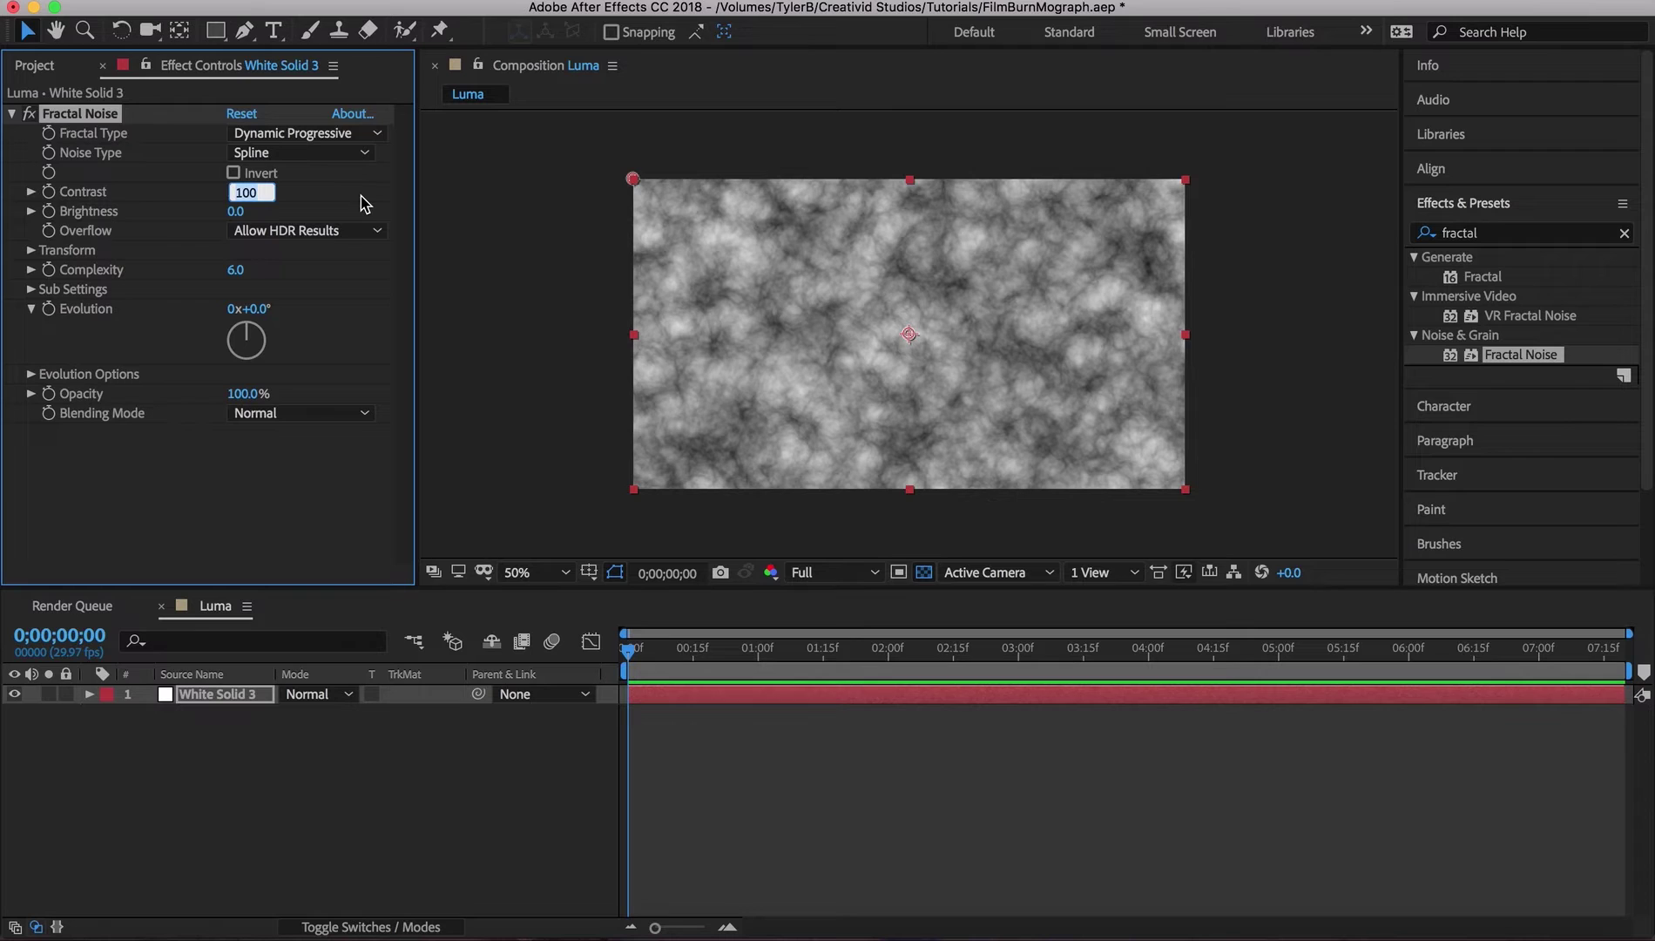
type("1")
- Set noise Contrast to 300, Complexity to 3.5 and Transform Scale to 200
key("Return")
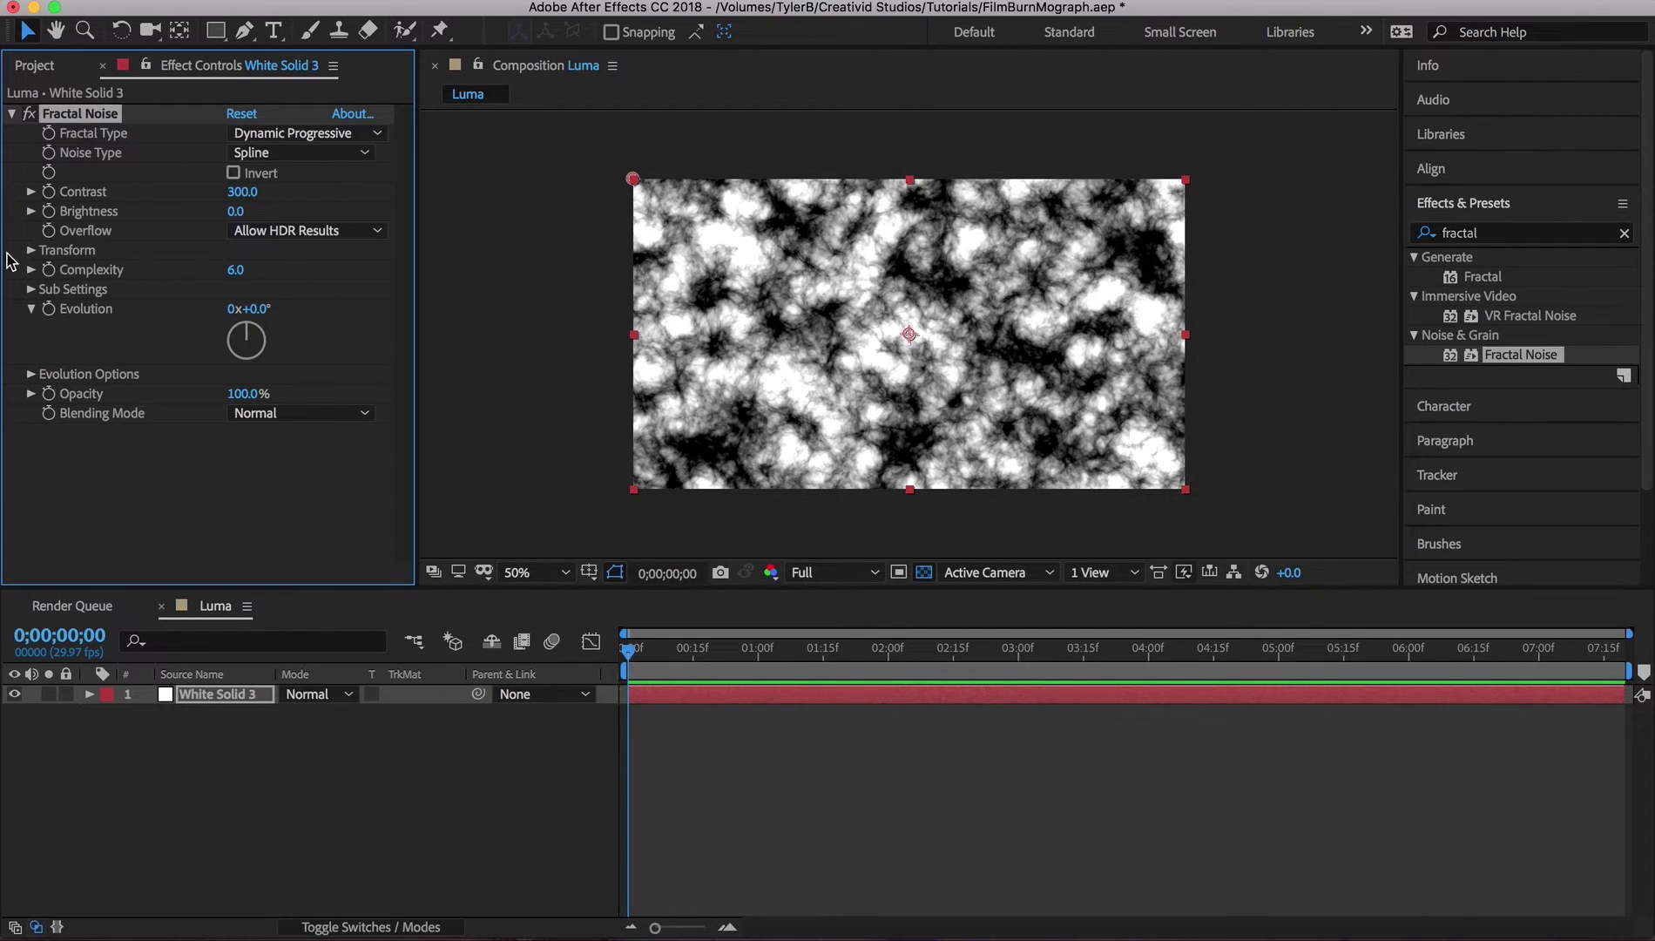
left_click(236, 270)
type("3.5")
key("Return")
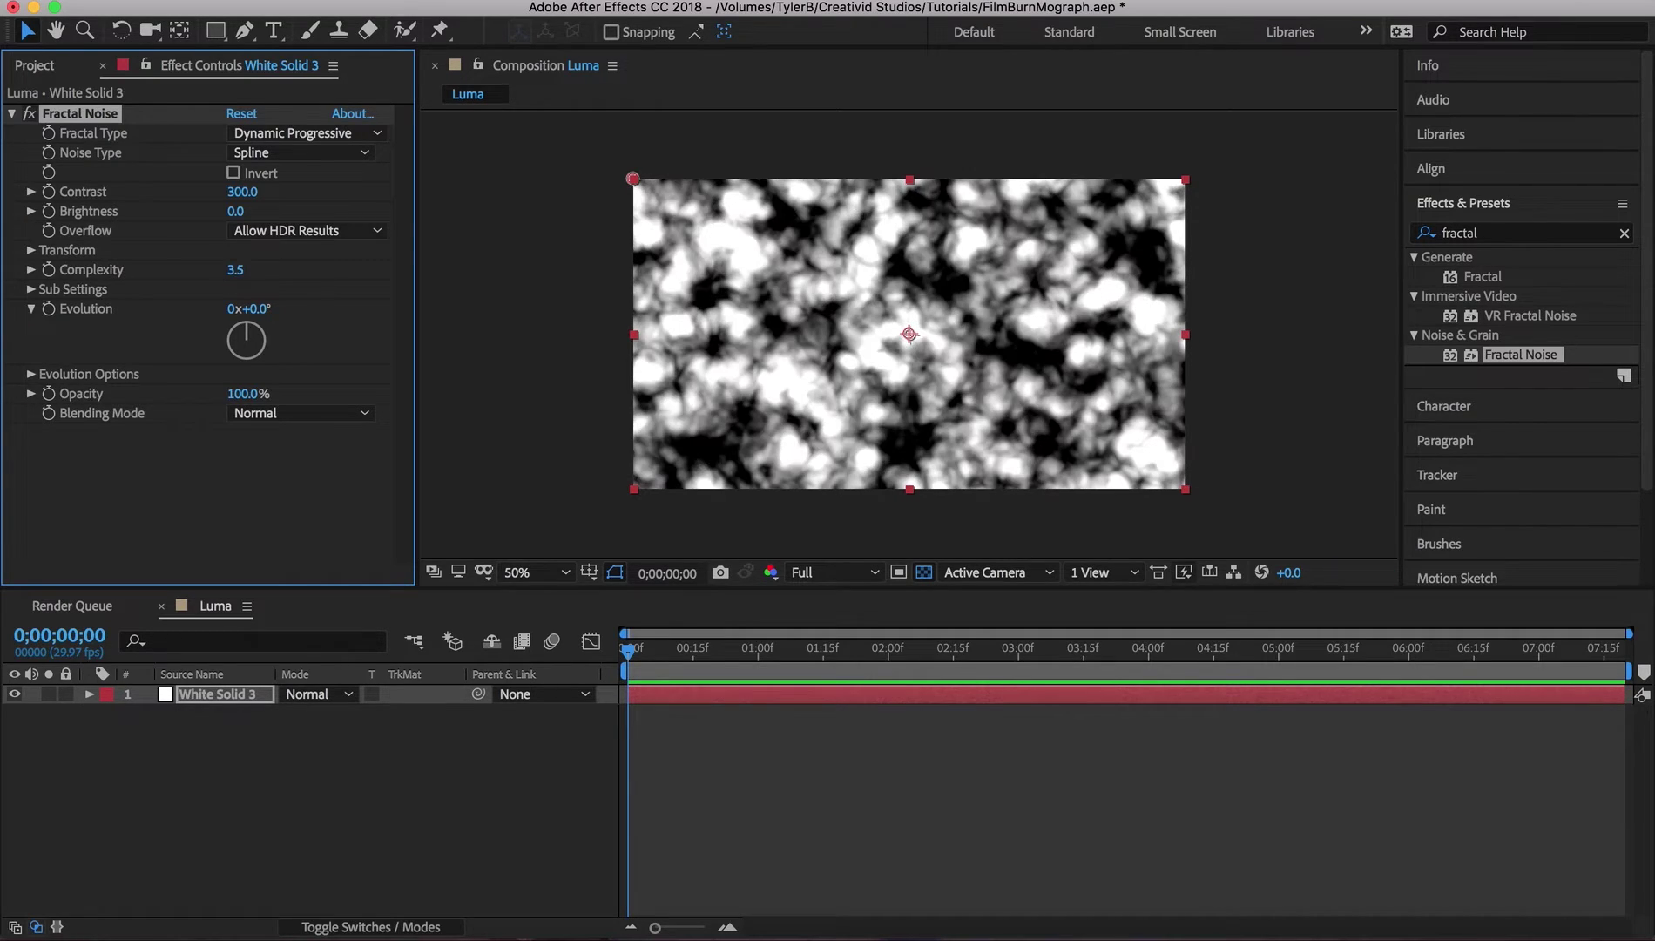
left_click(31, 249)
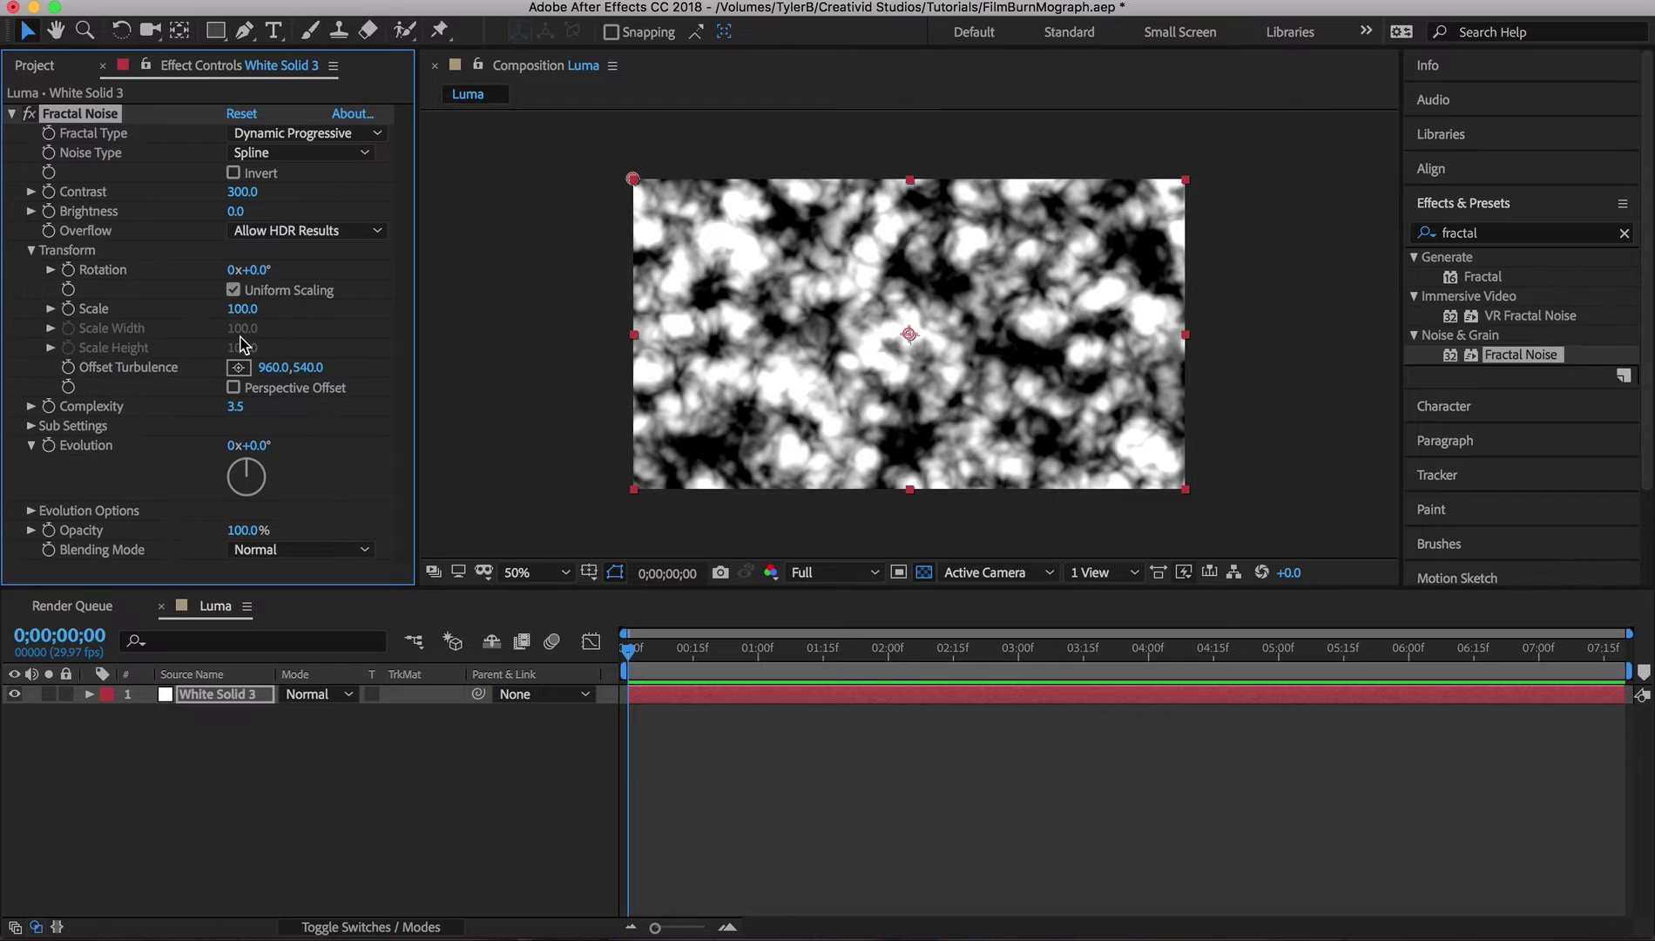
left_click(249, 310)
type("200")
key("Return")
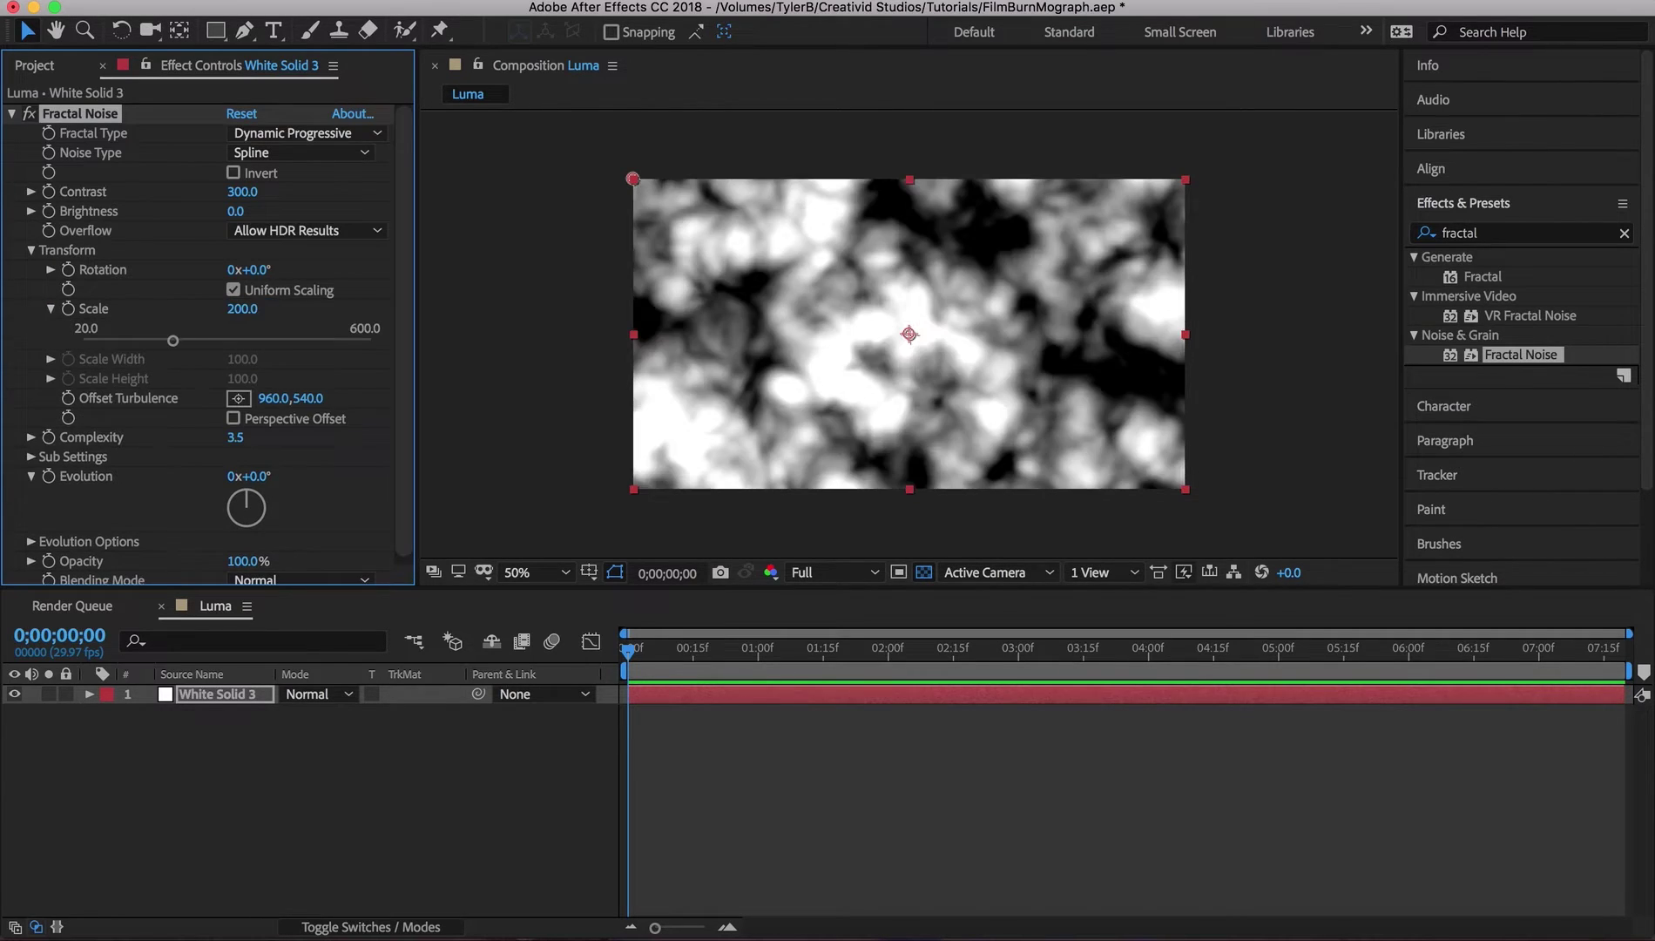
left_click(708, 770)
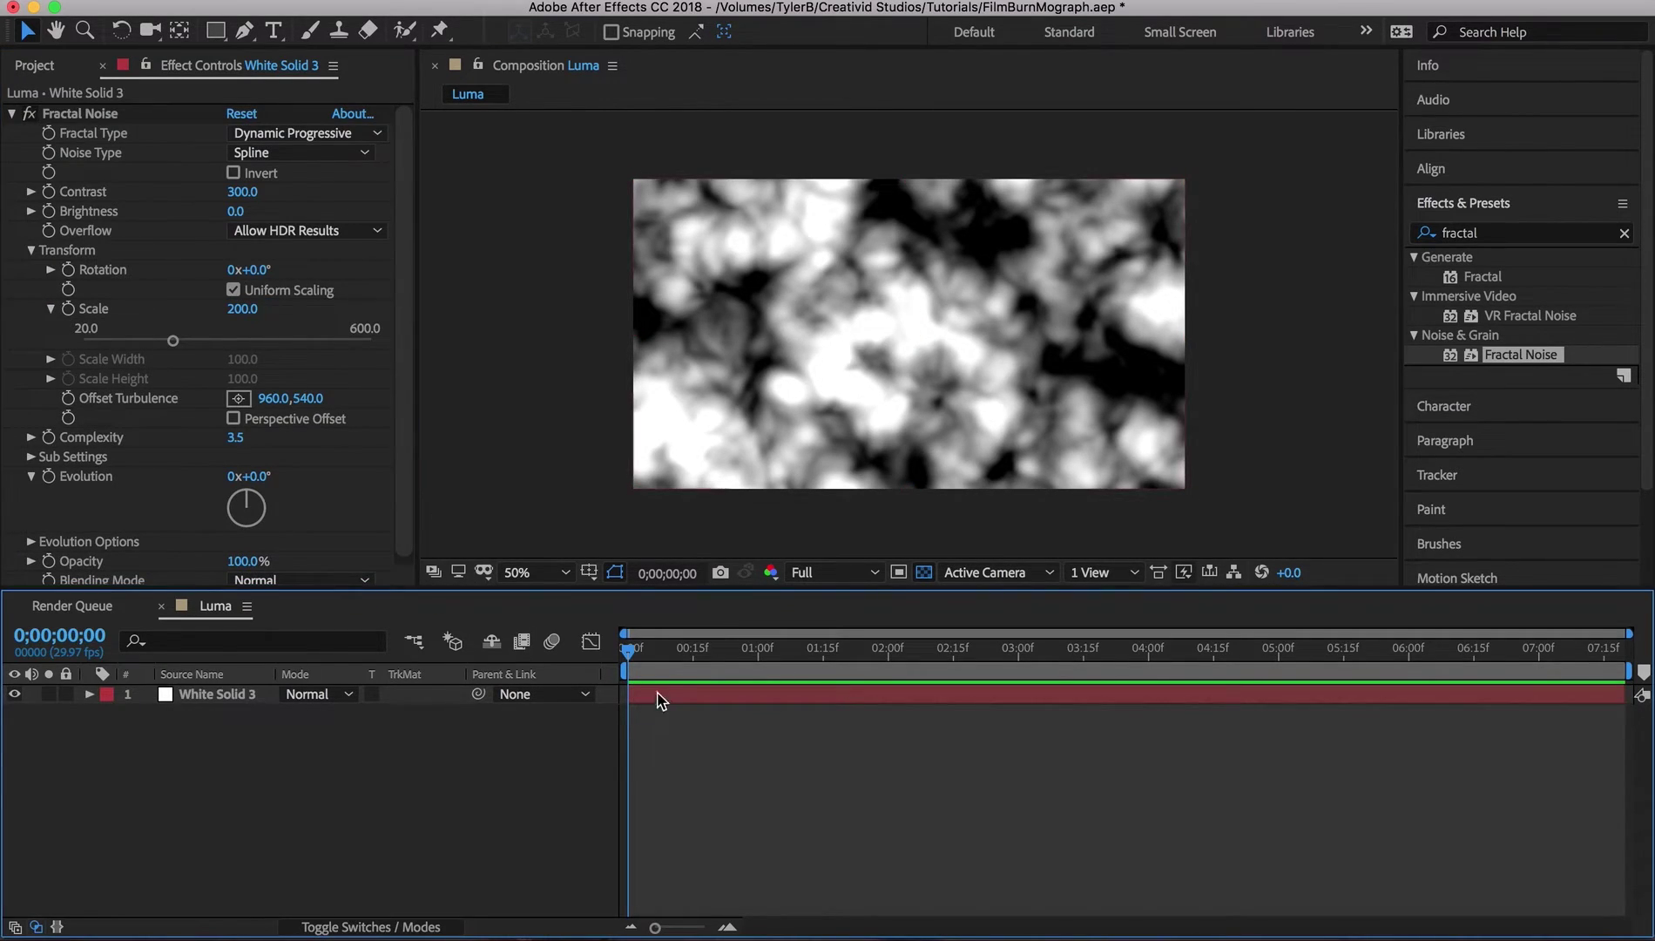
left_click(658, 695)
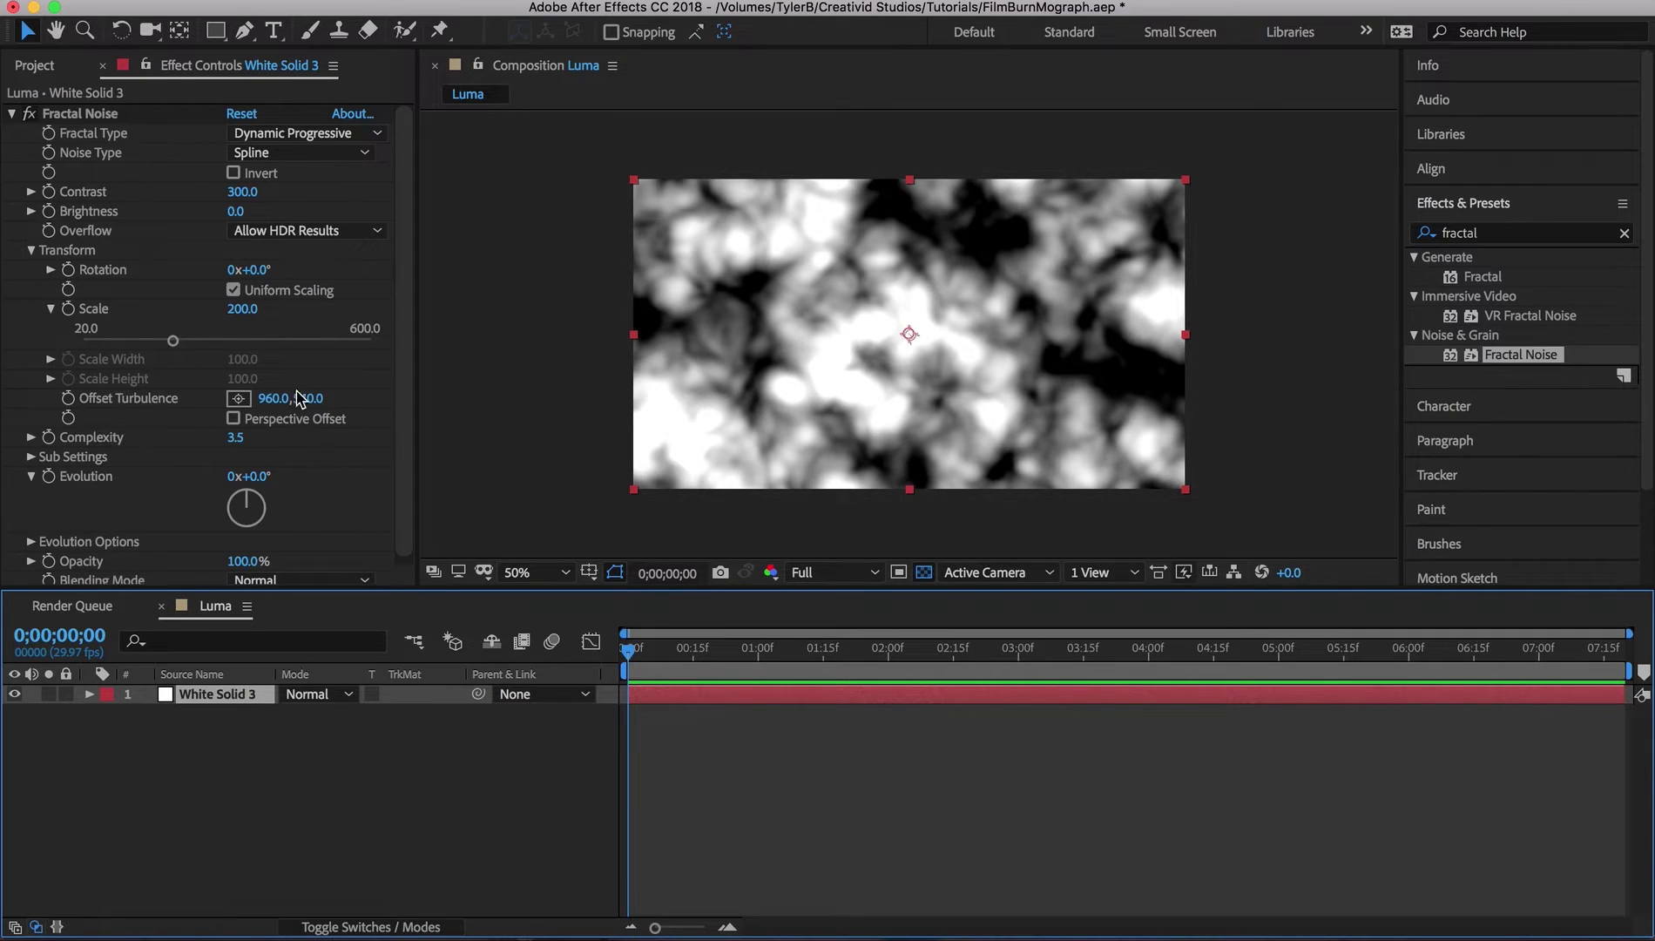
- Keyframe the noise Brightness at -253 at the start so it is fully black
left_click(47, 210)
key("u")
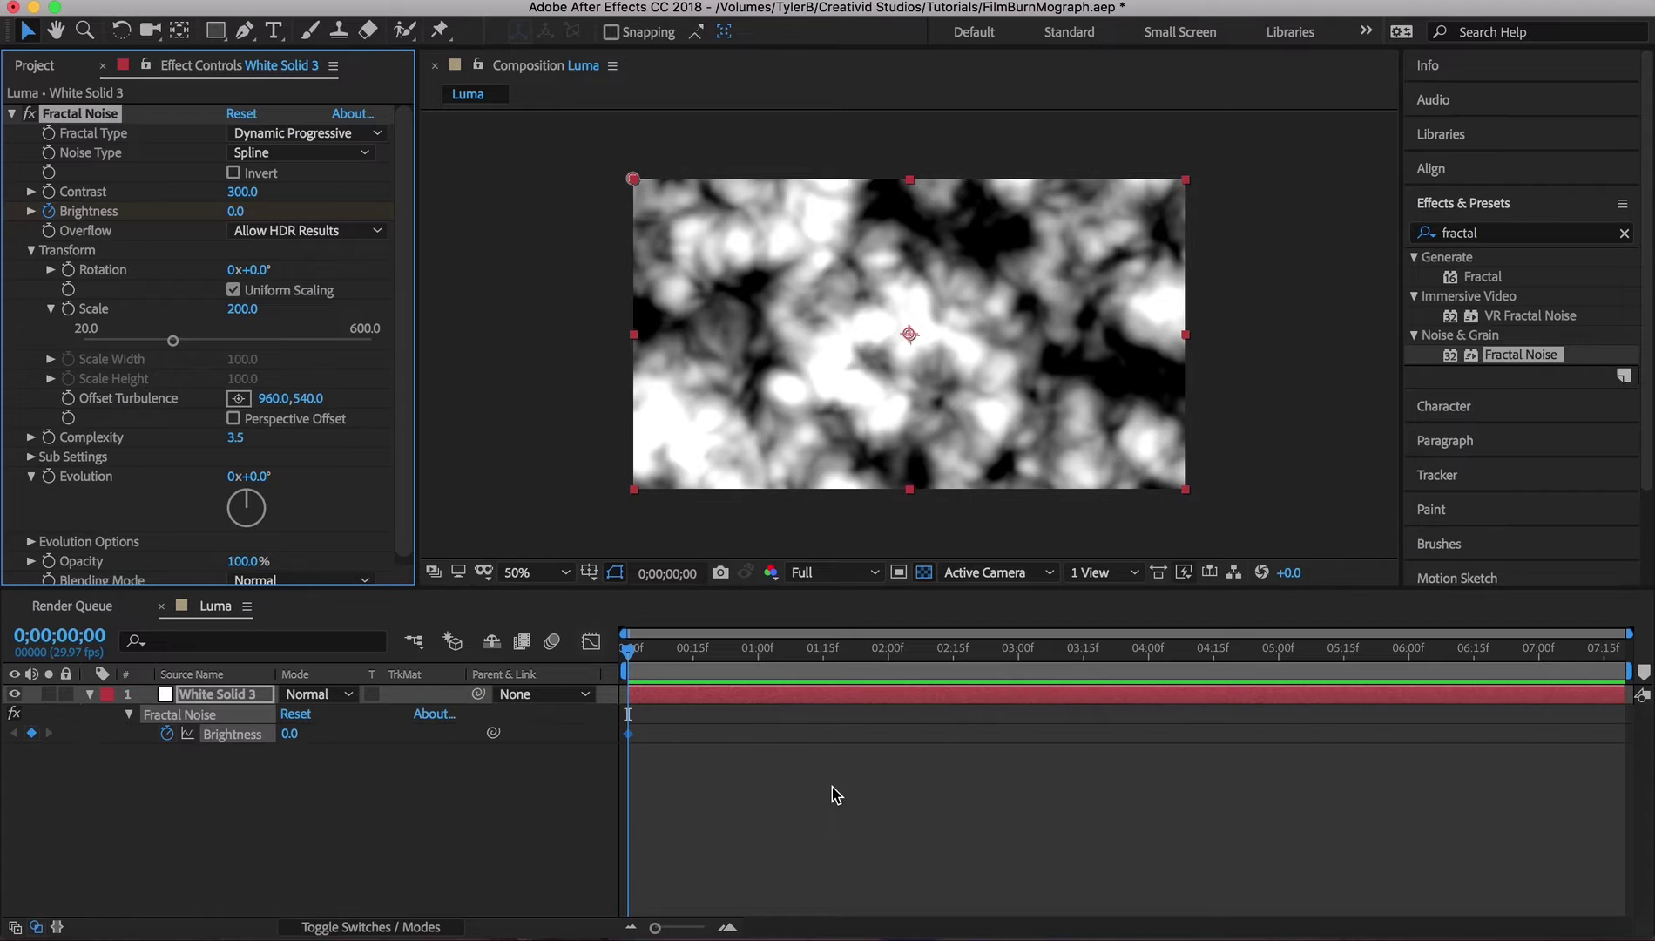
left_click(630, 739)
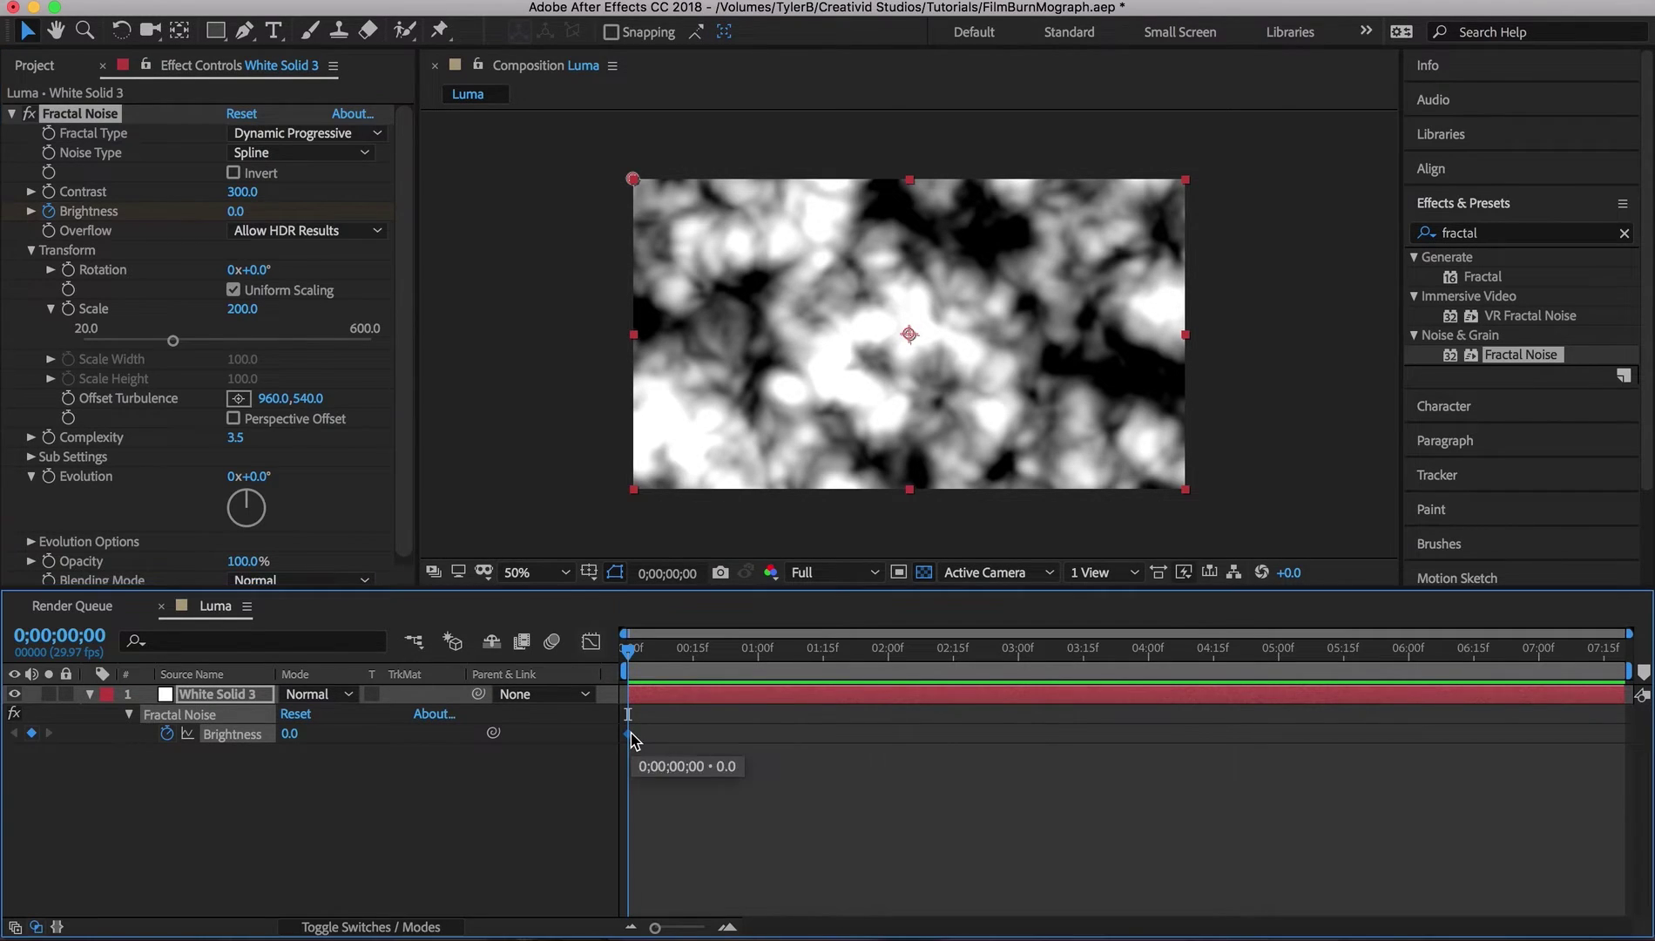
left_click_drag(289, 732, 181, 911)
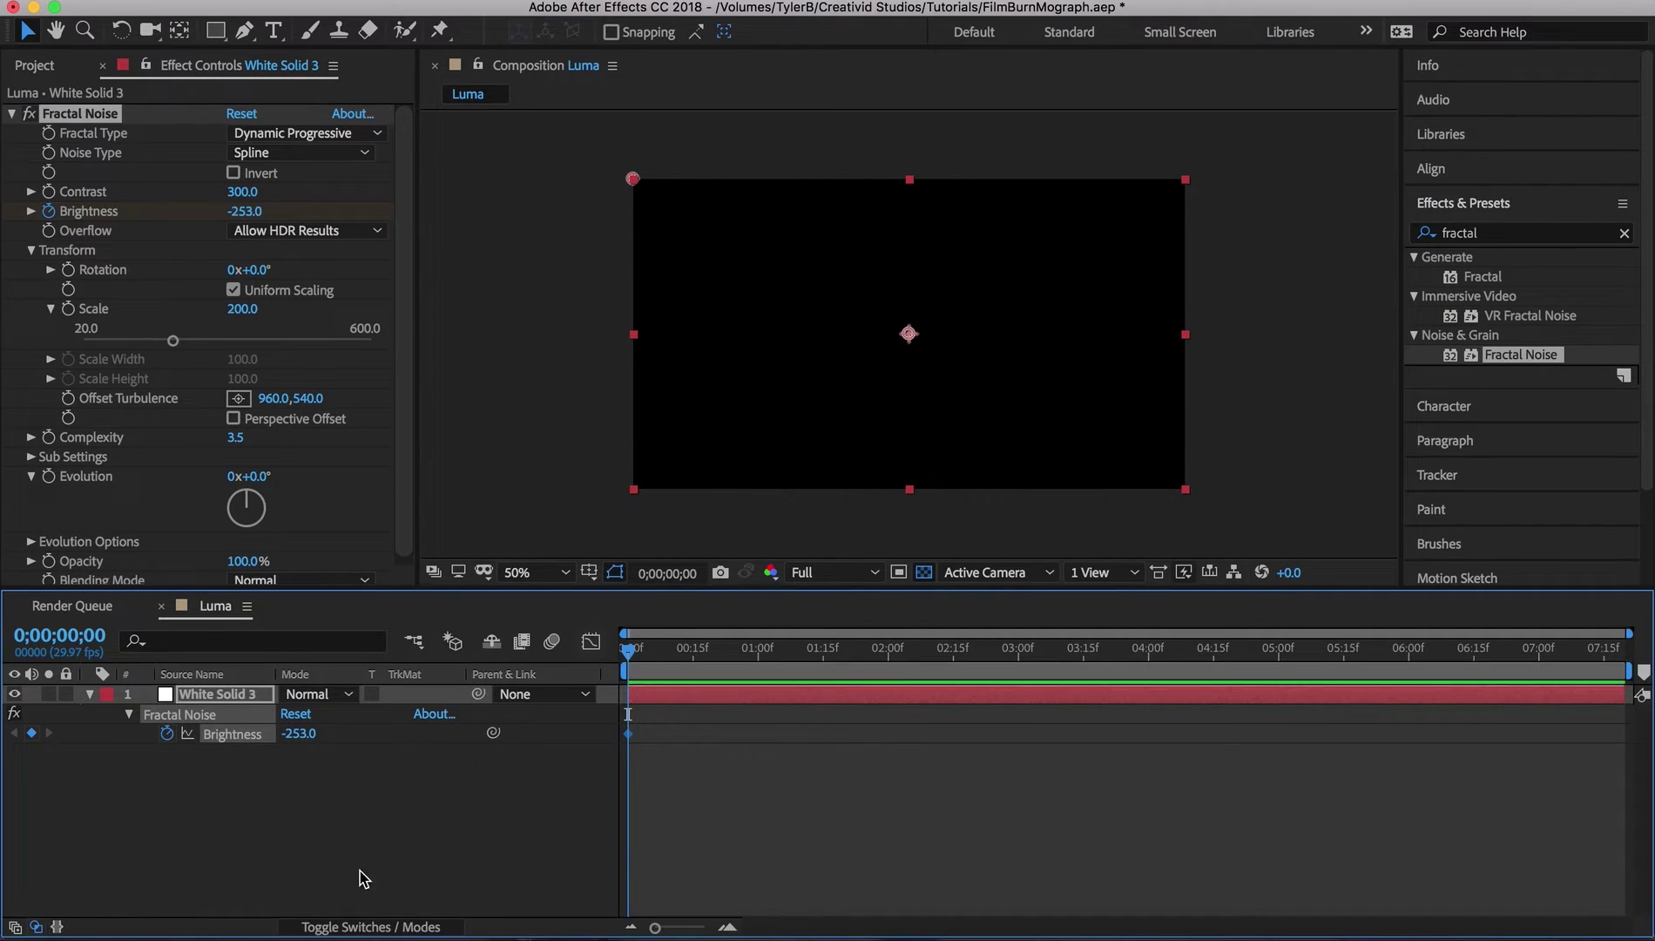
- Set Brightness to 271 at one second, then return to 0s
left_click(362, 879)
left_click_drag(705, 650, 760, 657)
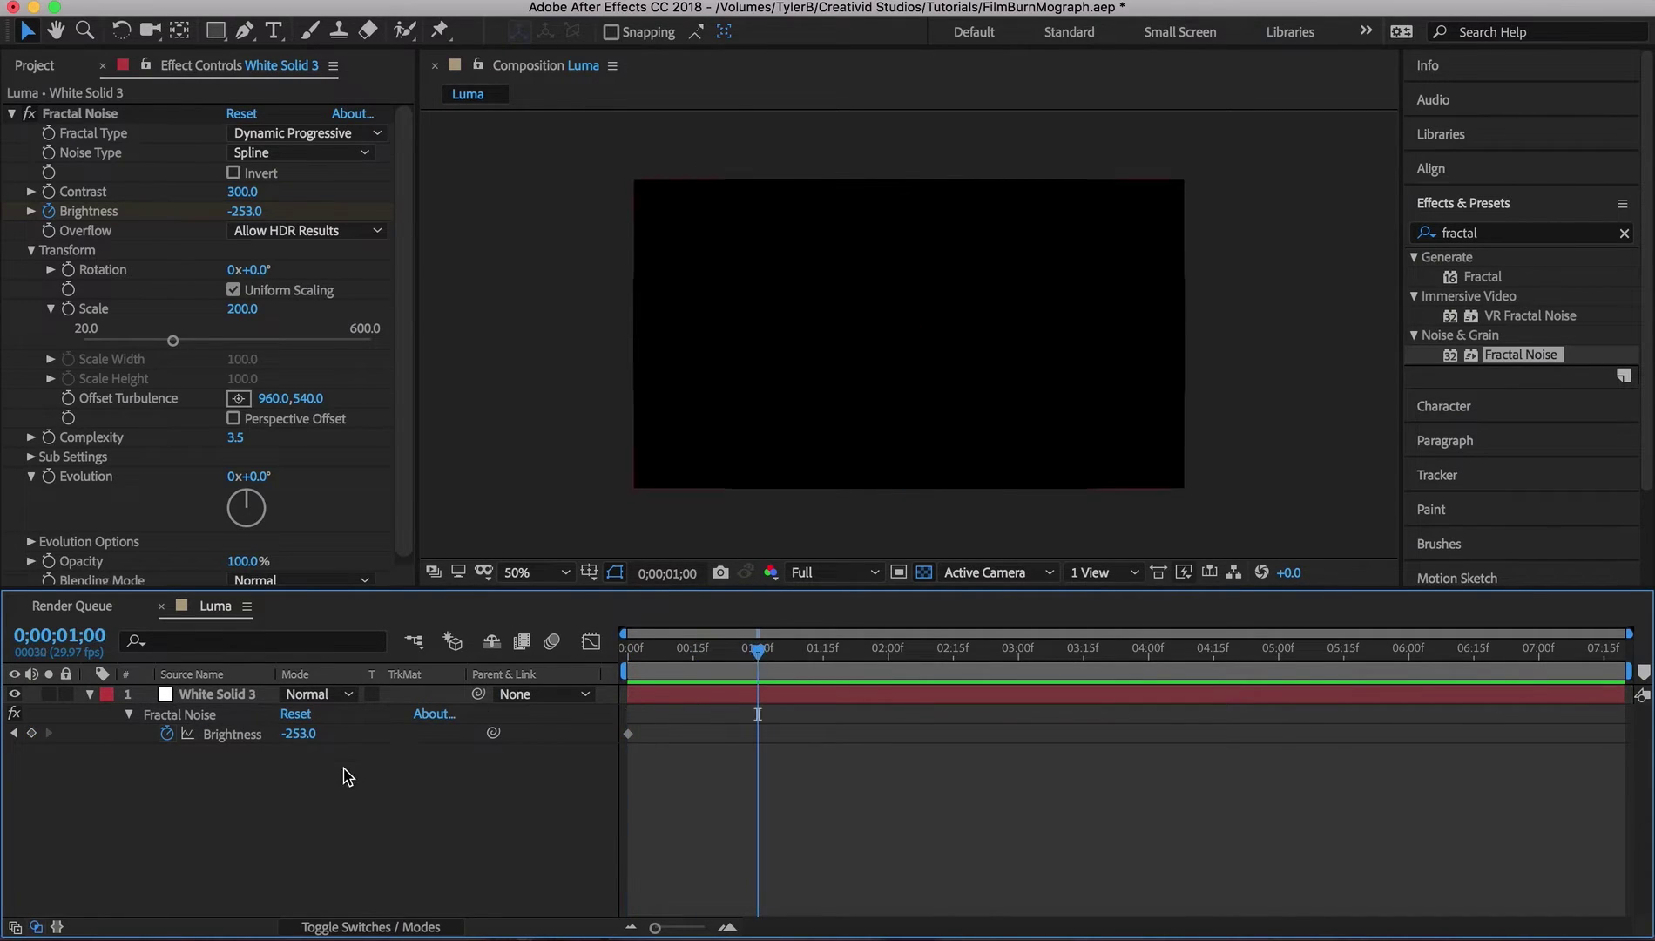
mouse_move(296, 733)
left_mouse_down()
mouse_move(420, 710)
mouse_move(752, 588)
left_mouse_up()
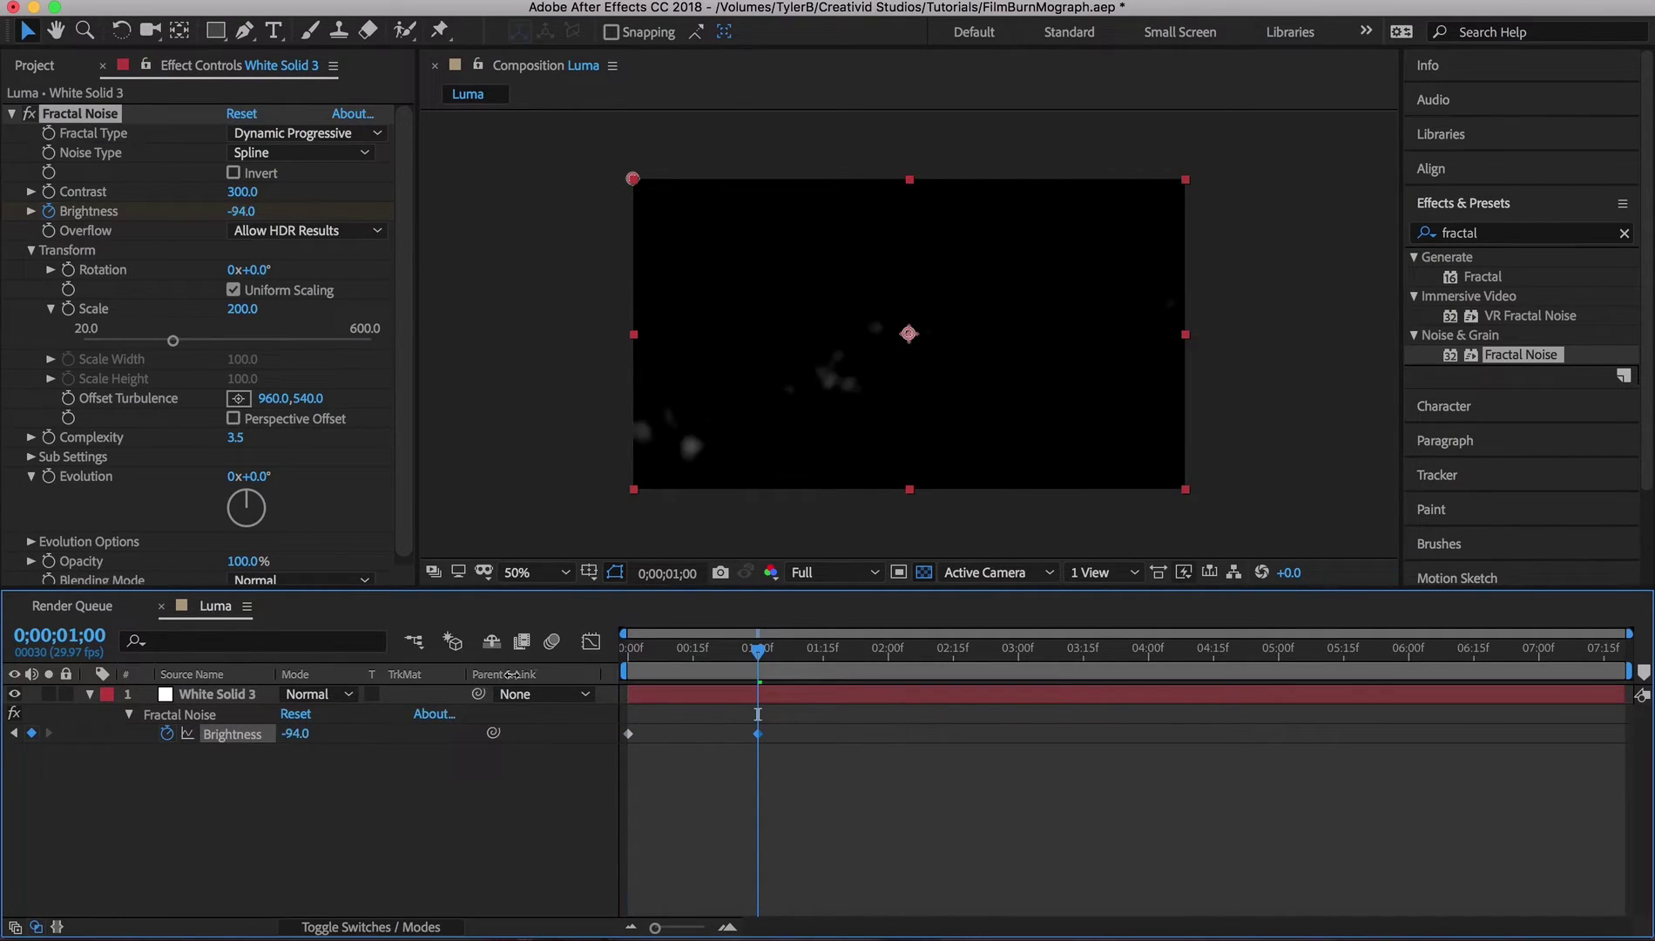
left_click(741, 820)
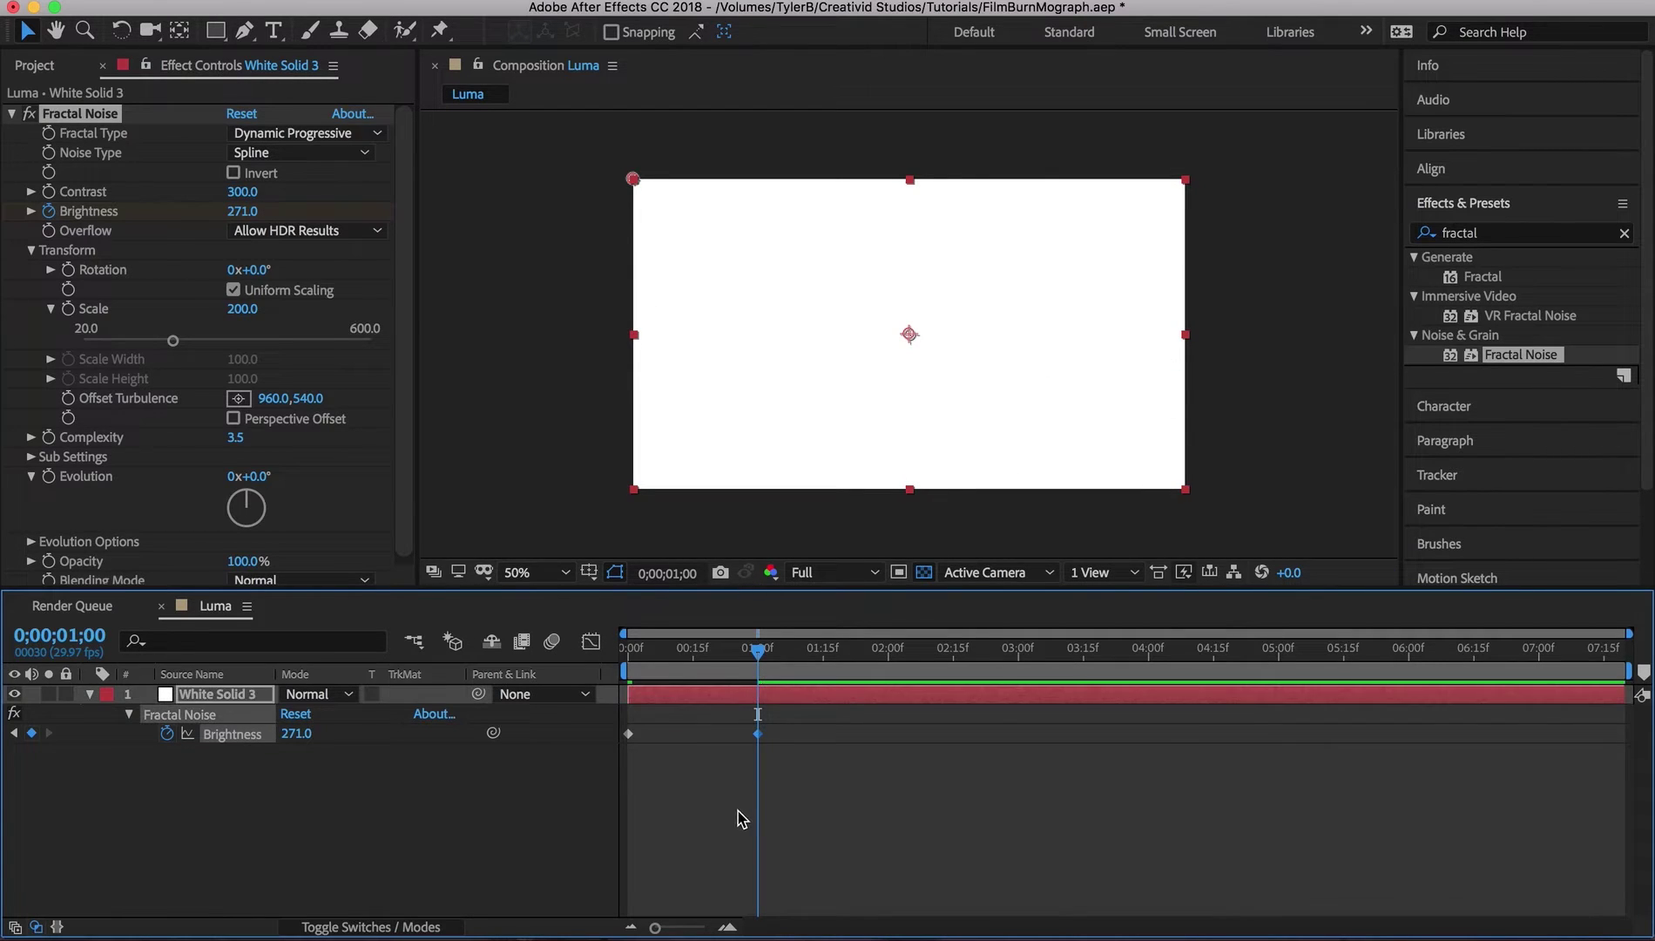
mouse_move(758, 649)
left_mouse_down()
mouse_move(683, 649)
mouse_move(547, 730)
left_mouse_up()
- Preview the brightness ramp, then apply Posterize to the noise solid with Level 2
key("space")
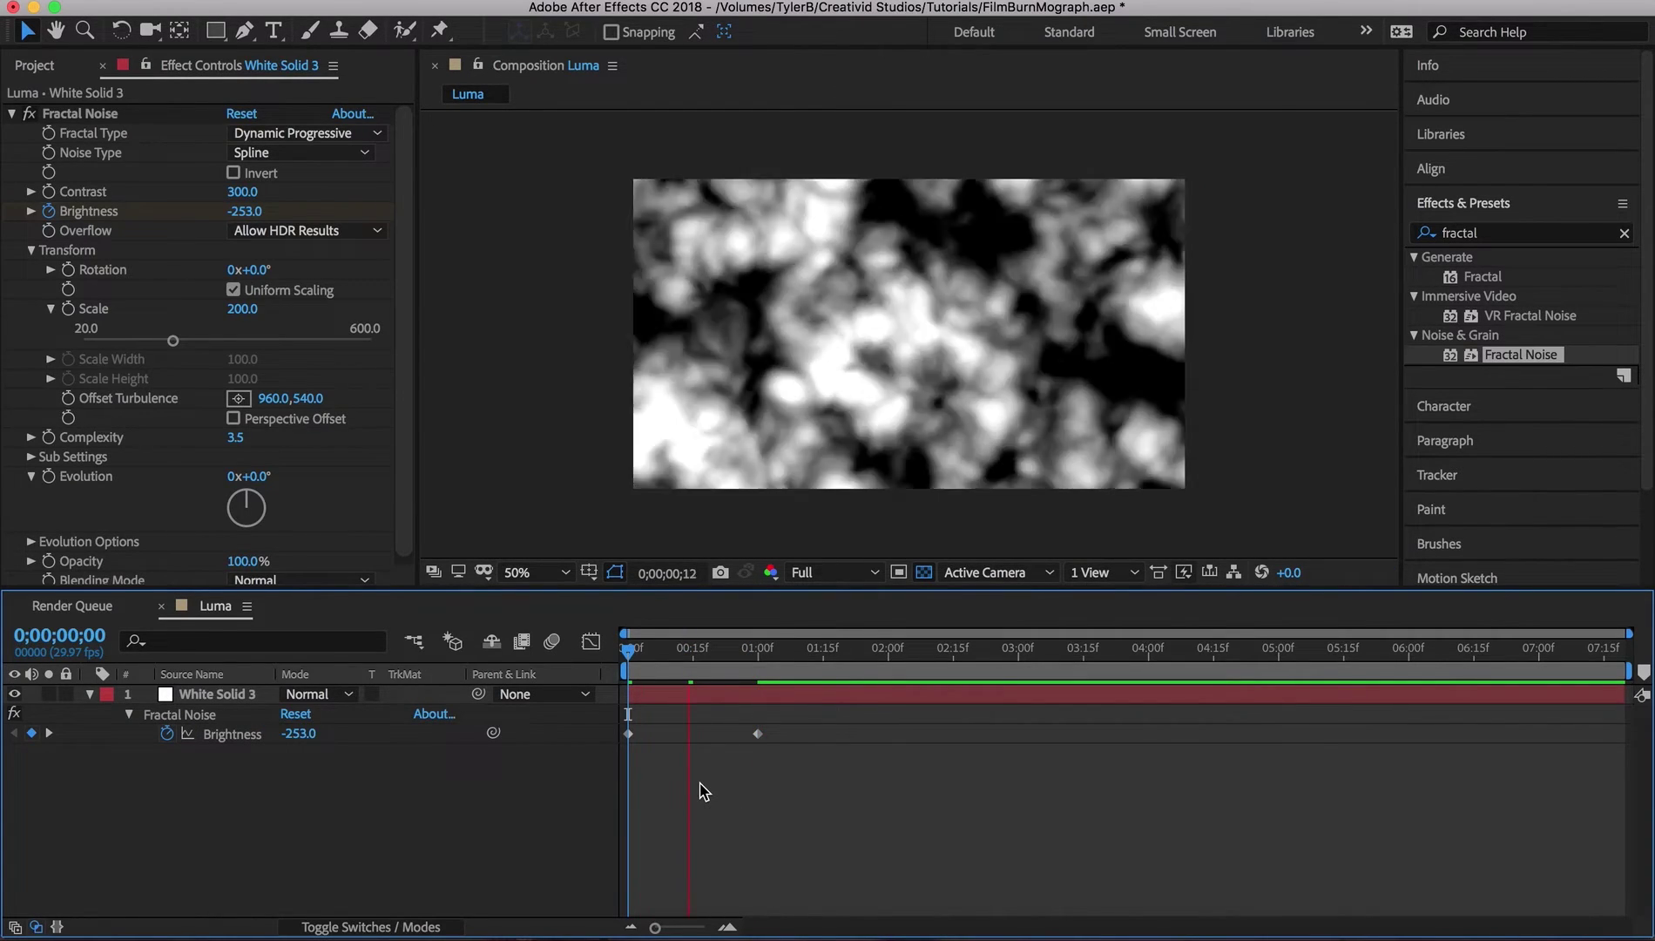
key("space")
scroll(909, 310, "up", 2)
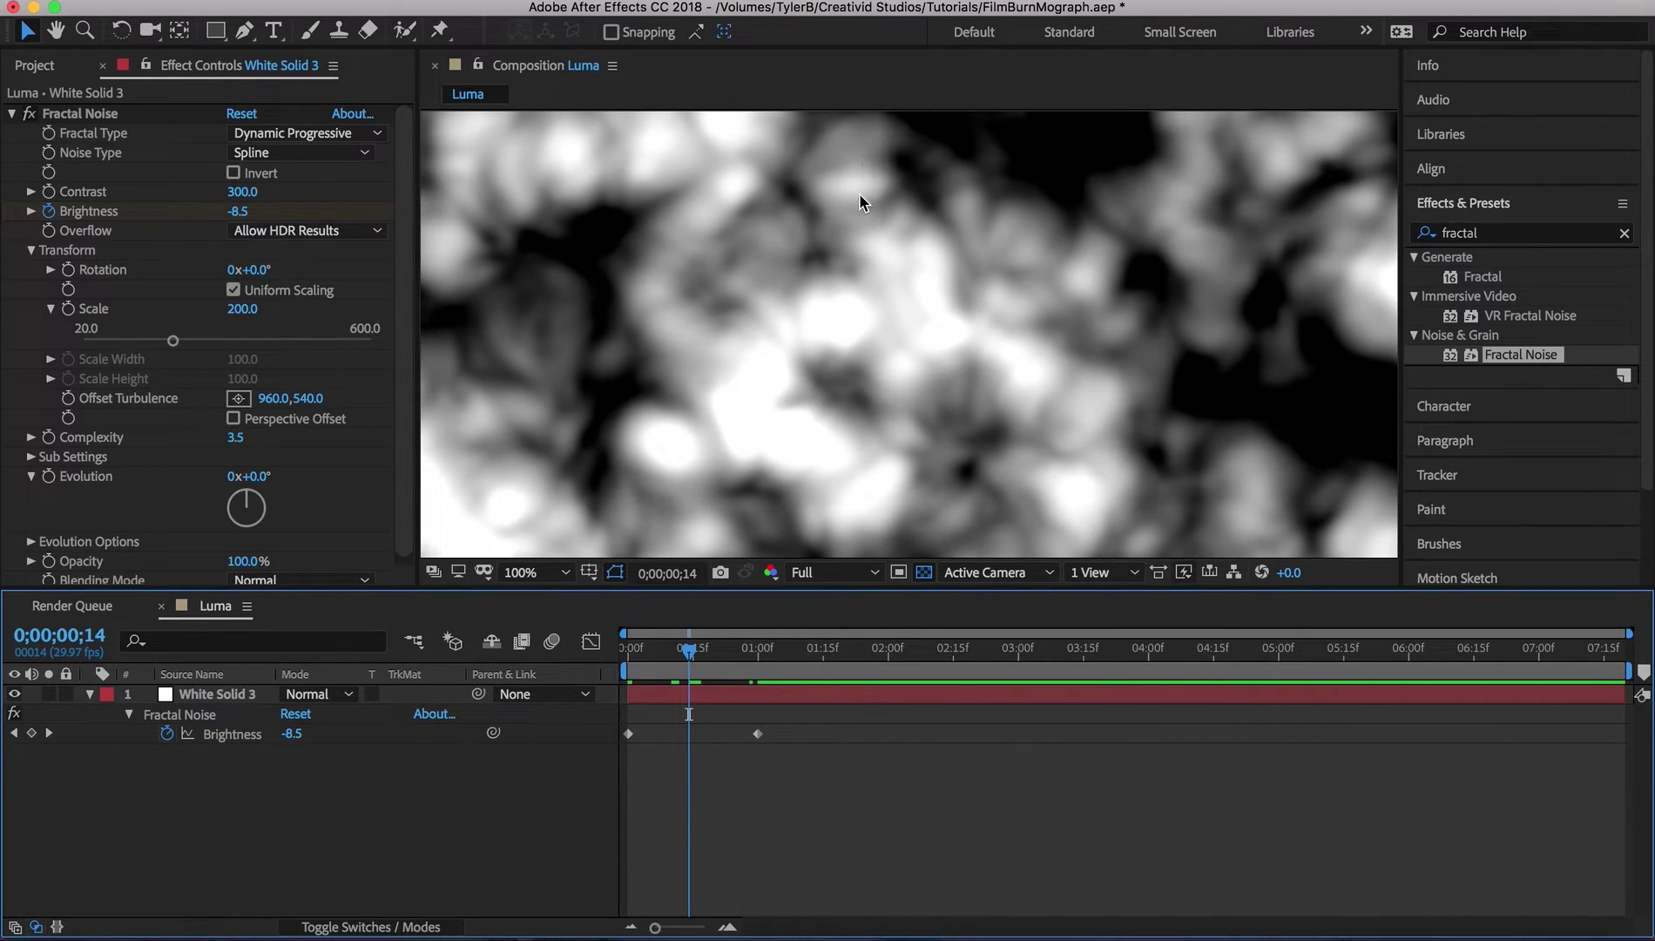
left_click(1503, 232)
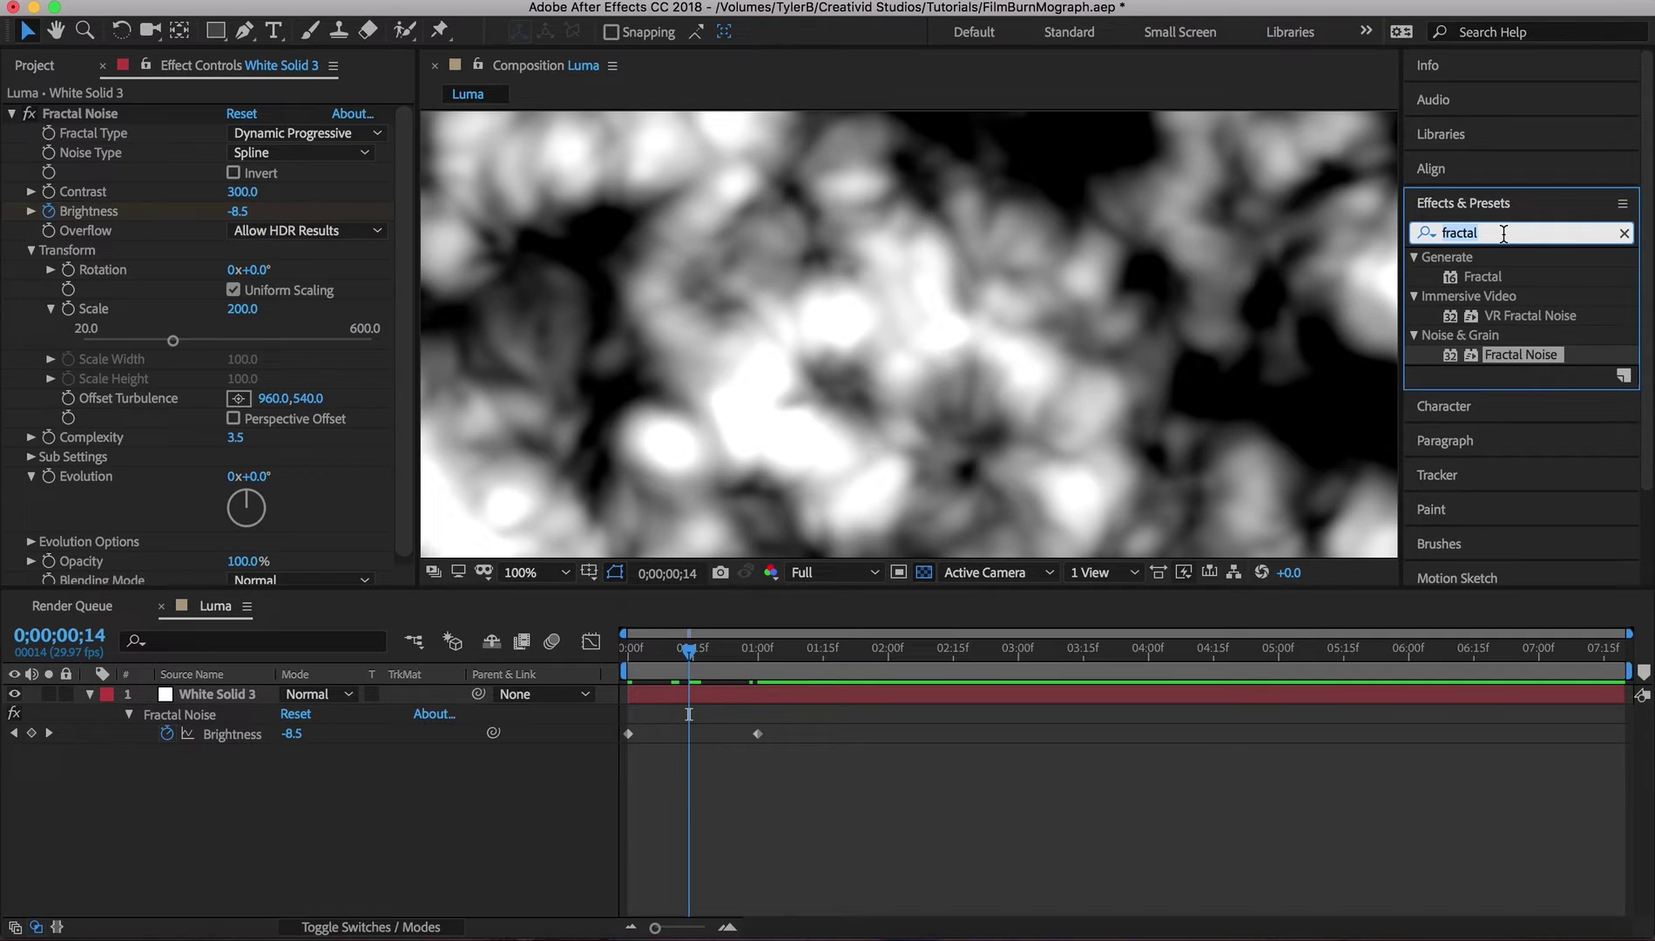
type("poster")
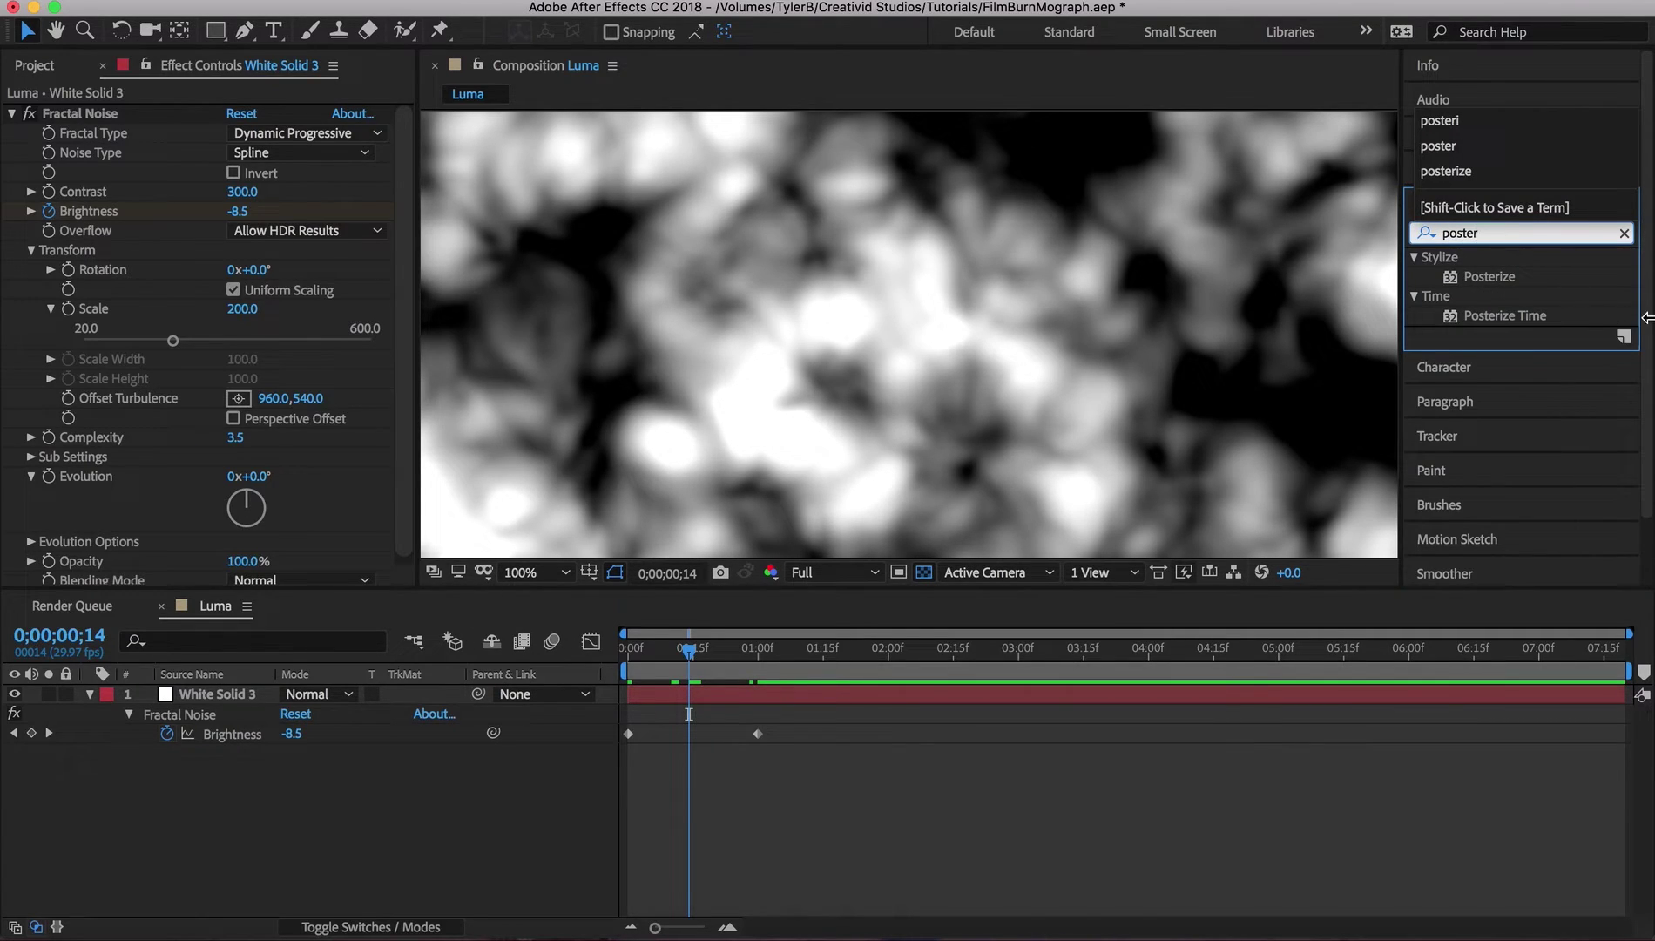
left_click_drag(1499, 276, 812, 297)
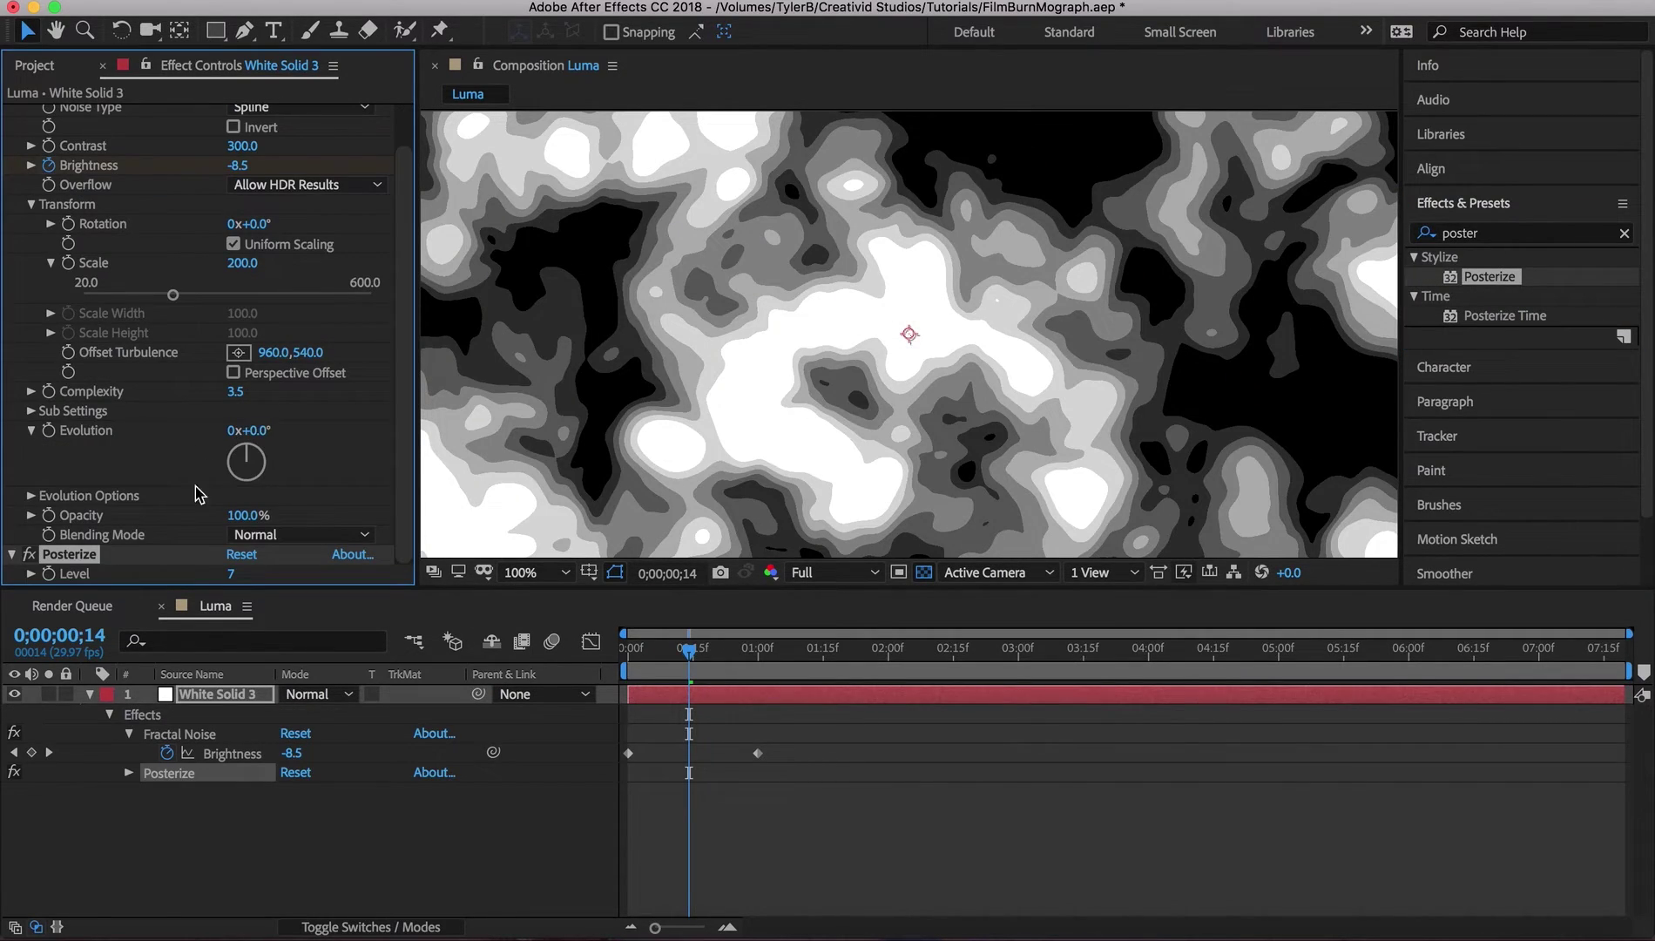
left_click_drag(230, 572, 39, 767)
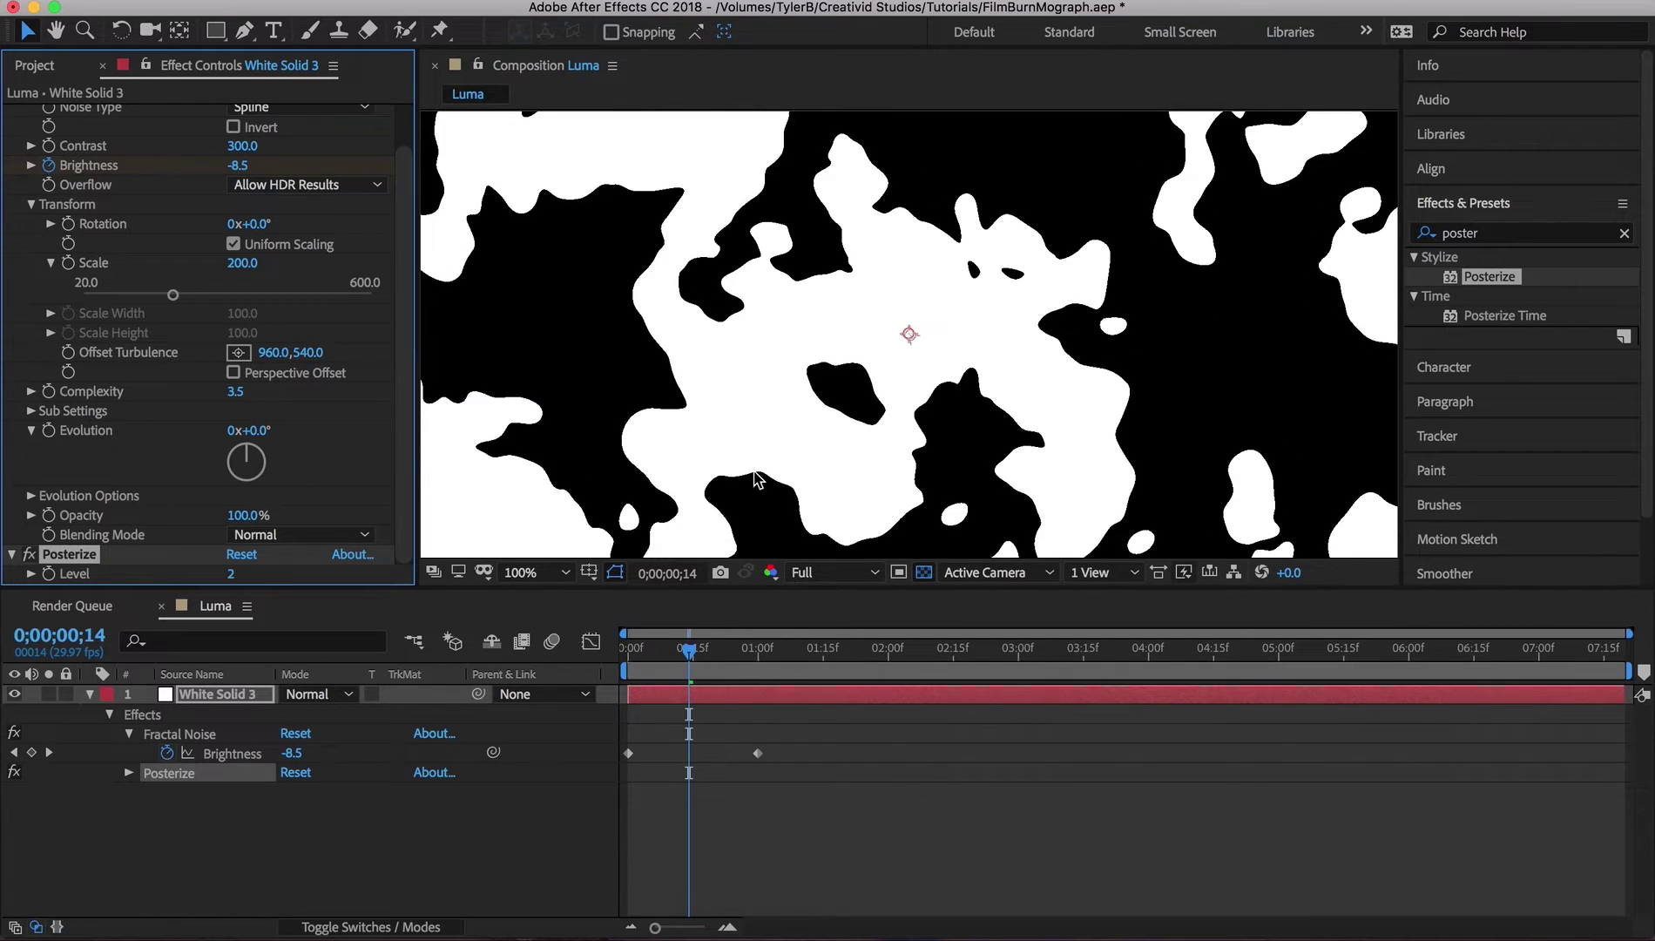
key("comma")
left_click(848, 898)
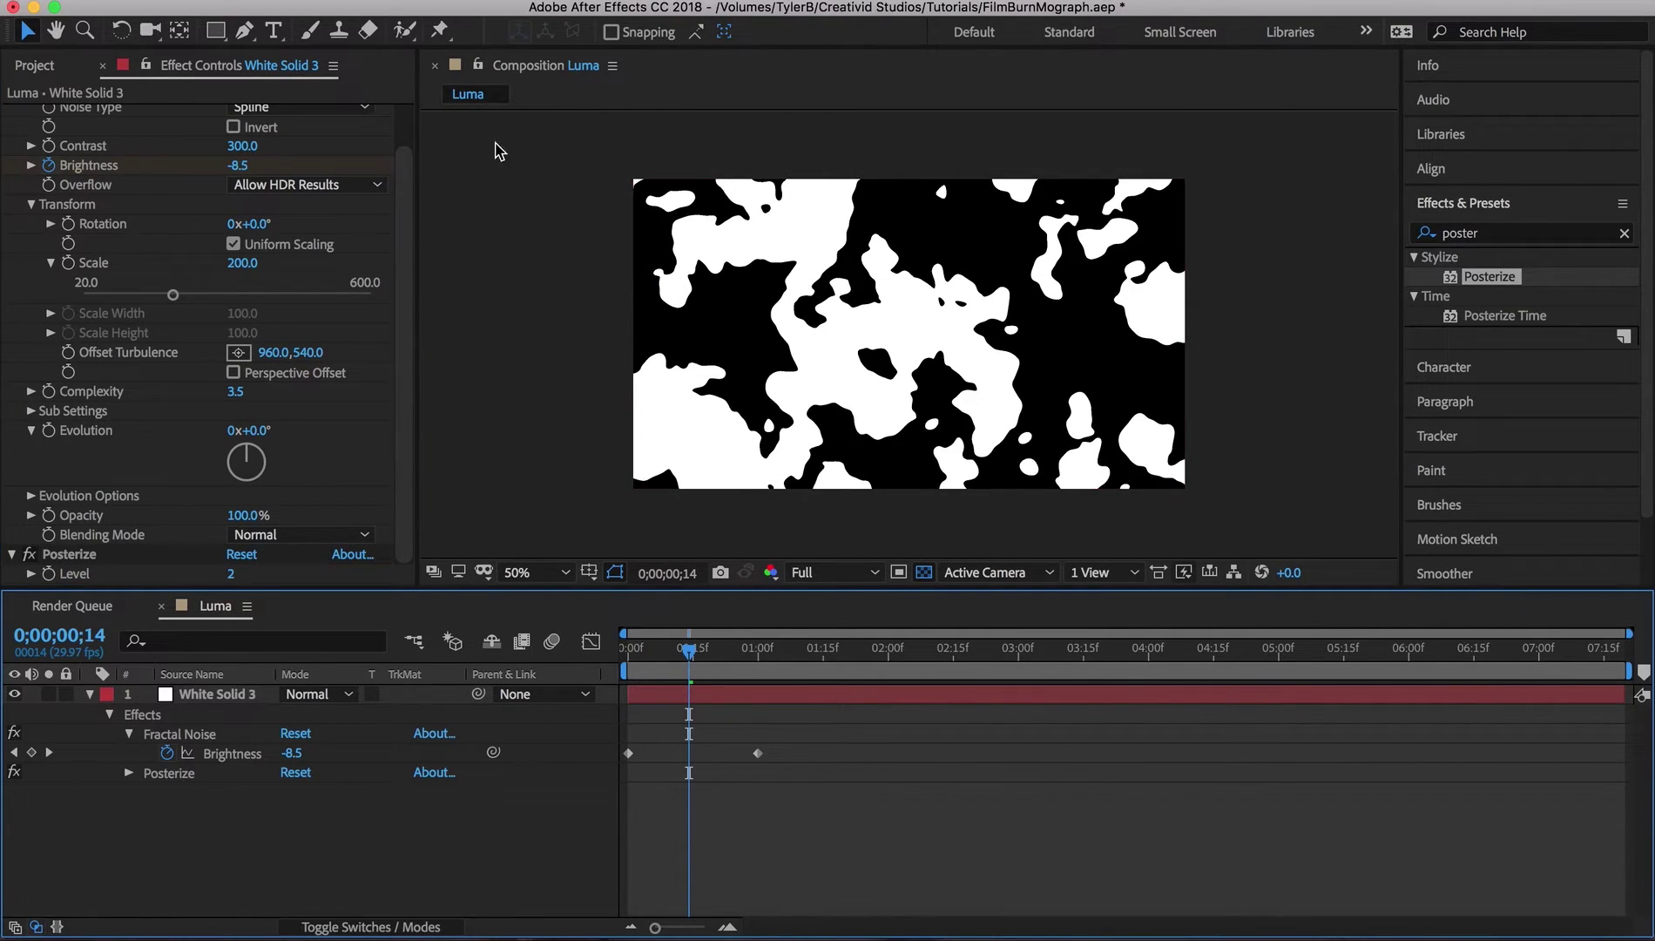
left_click(28, 62)
- Nest Luma into a comp renamed Transition, preview it, and scrub back to frame 11
left_click_drag(72, 296, 72, 574)
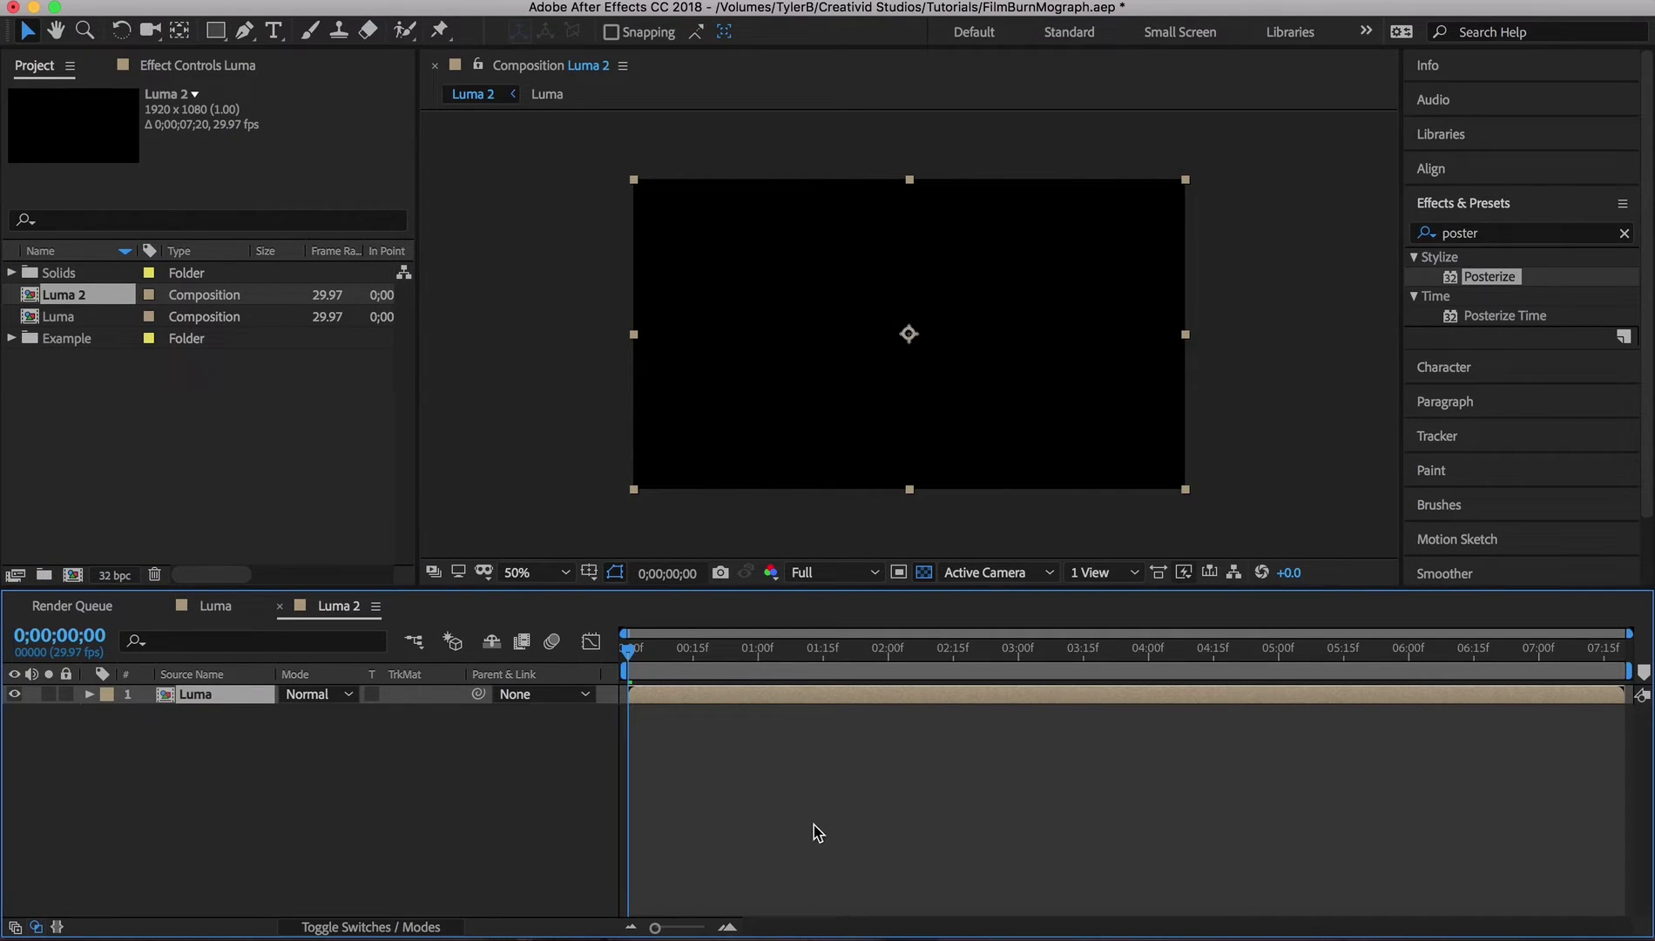
left_click(810, 826)
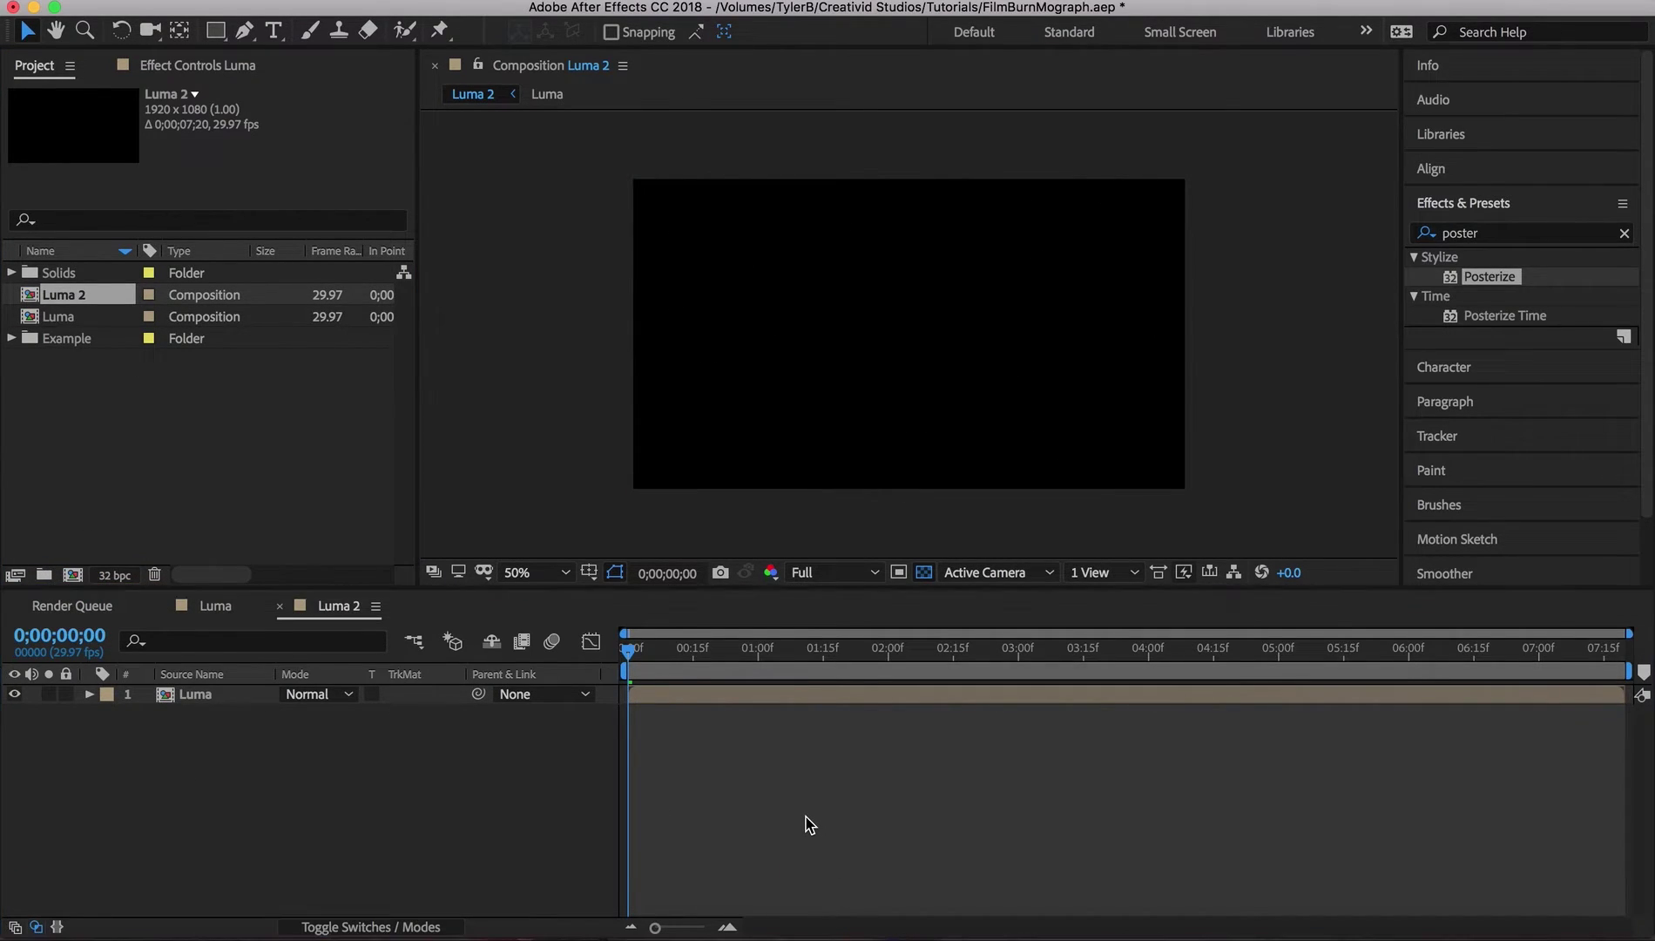
key("ctrl+k")
type("Transition")
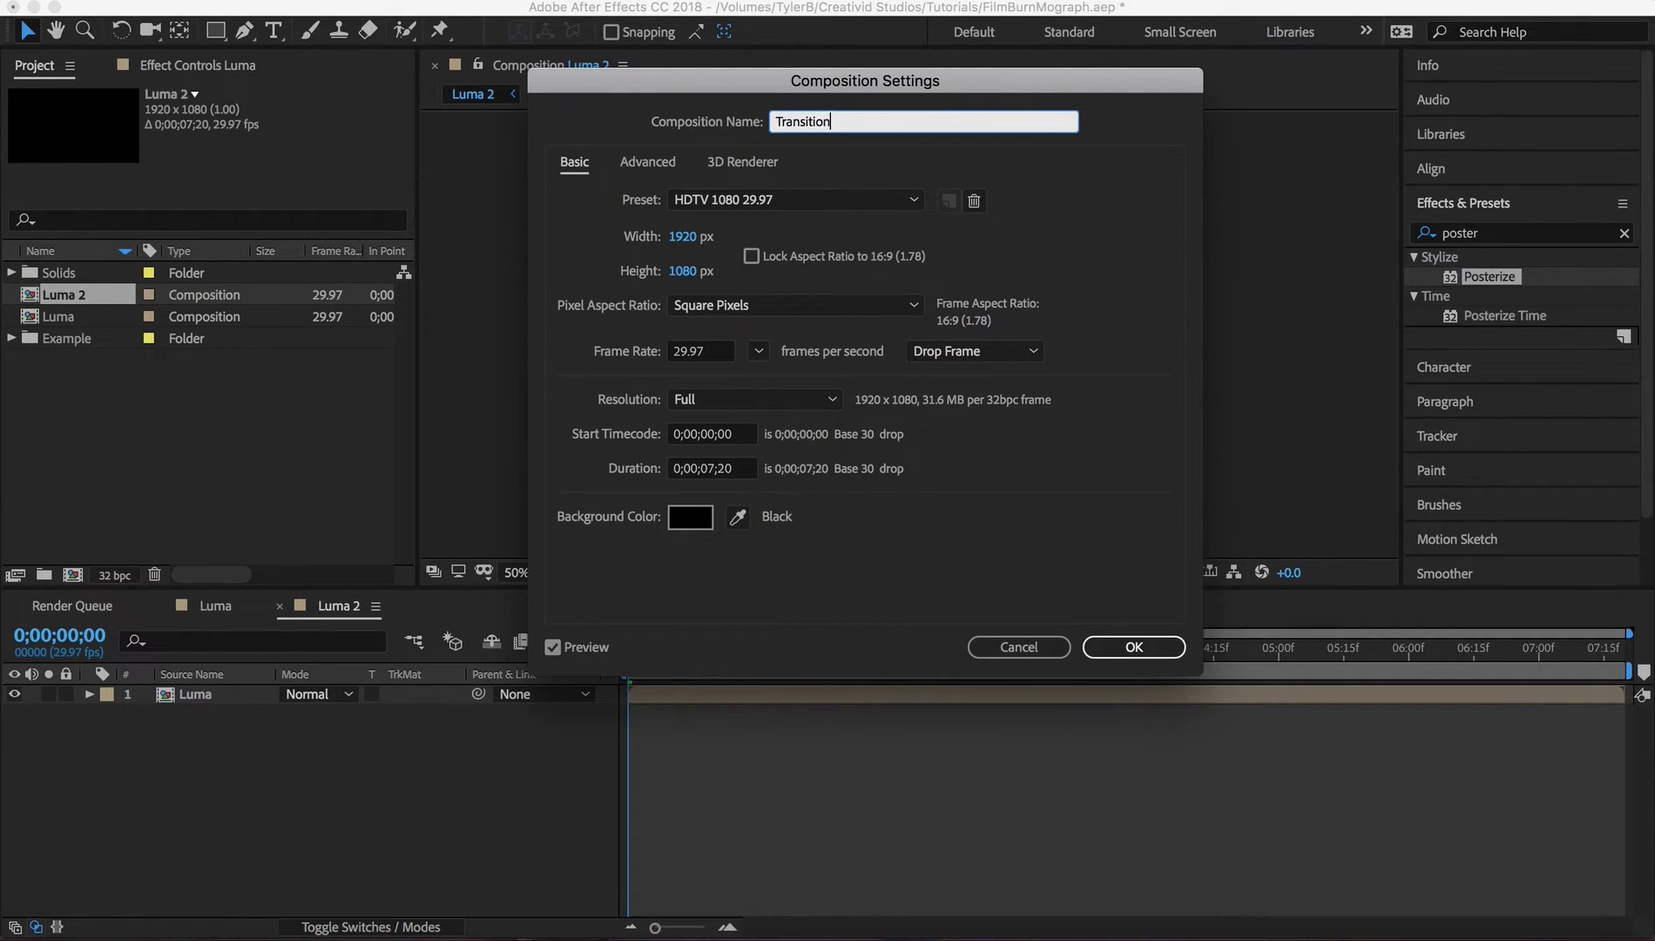
key("Return")
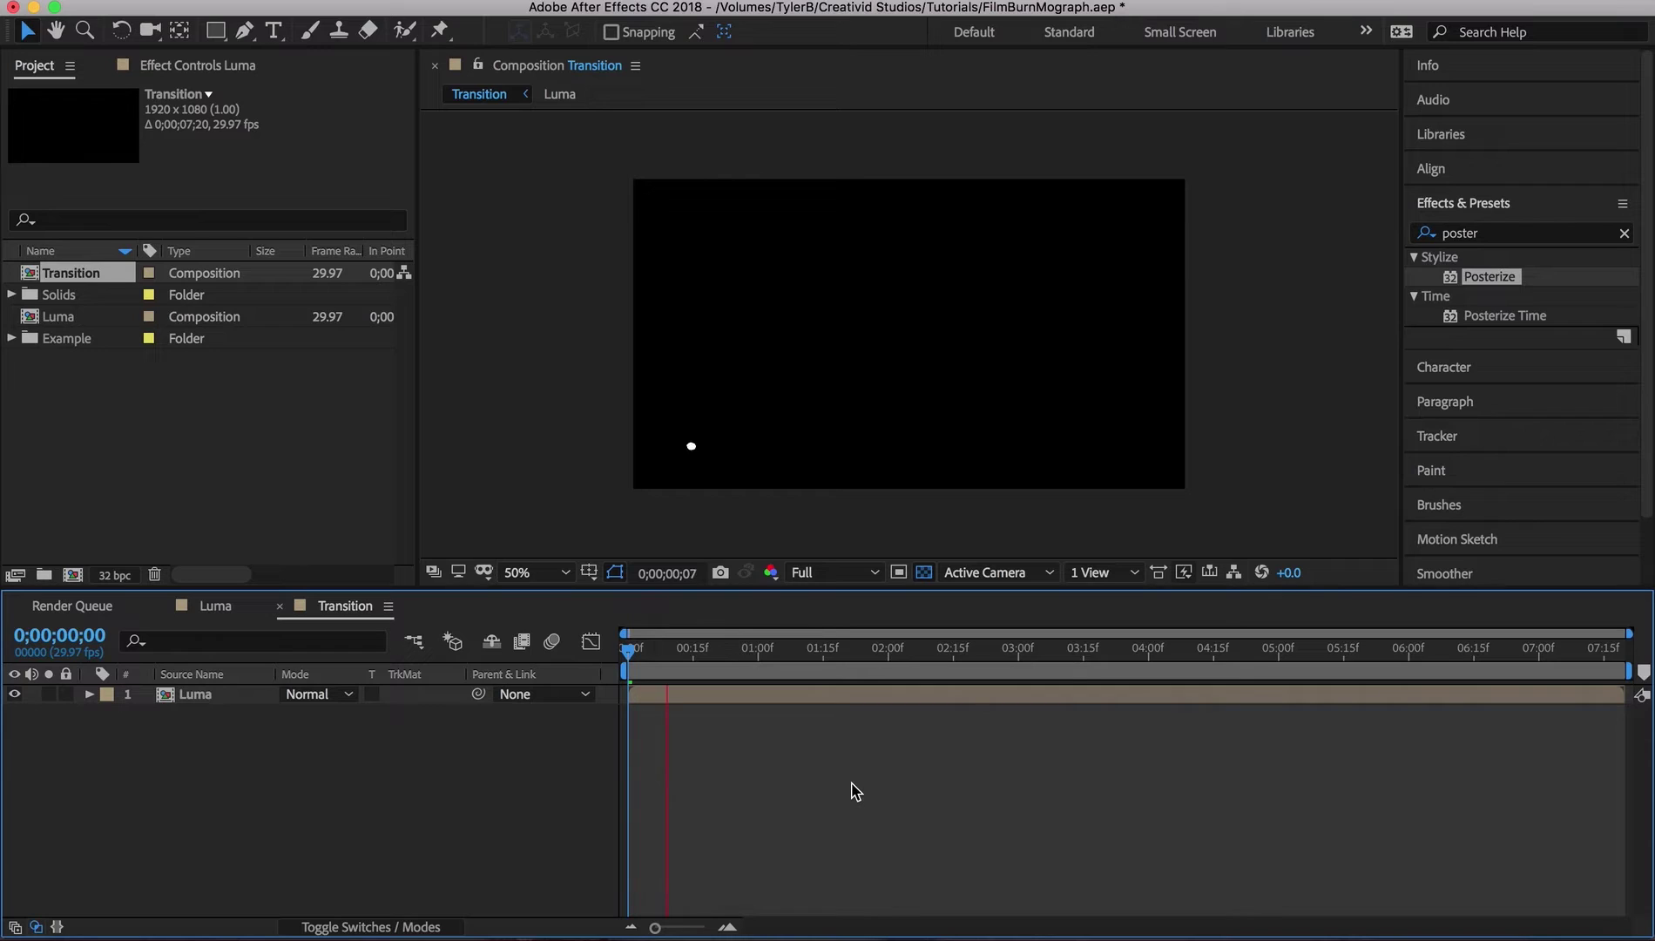
key("space")
left_click_drag(724, 655, 676, 665)
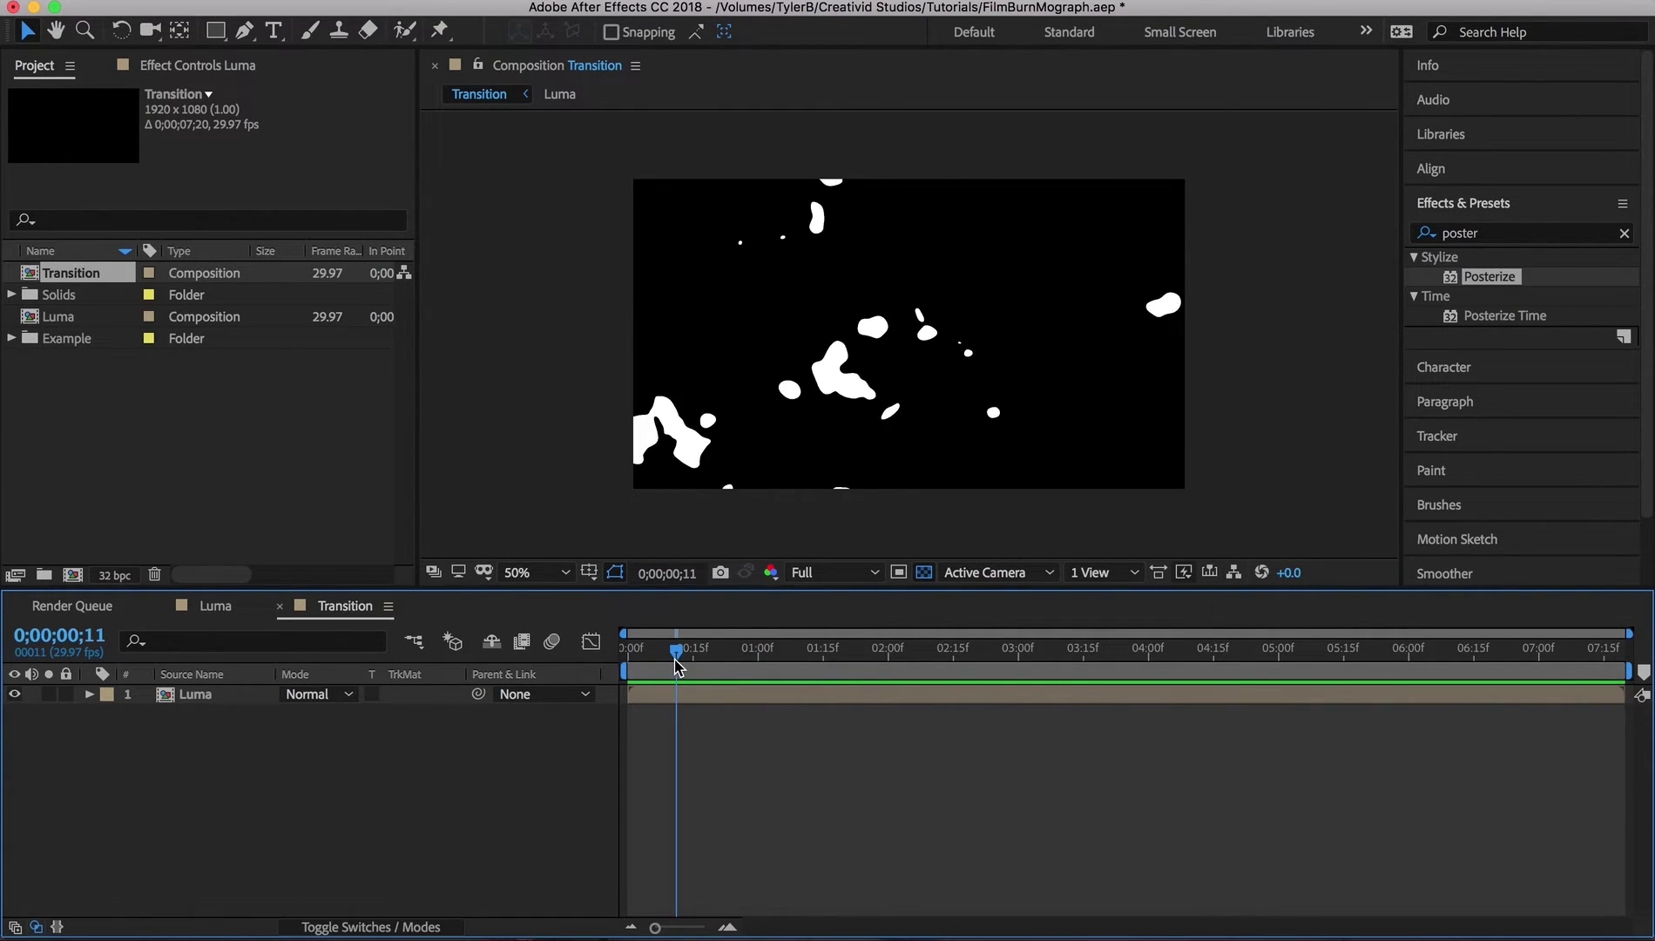
double_click(699, 695)
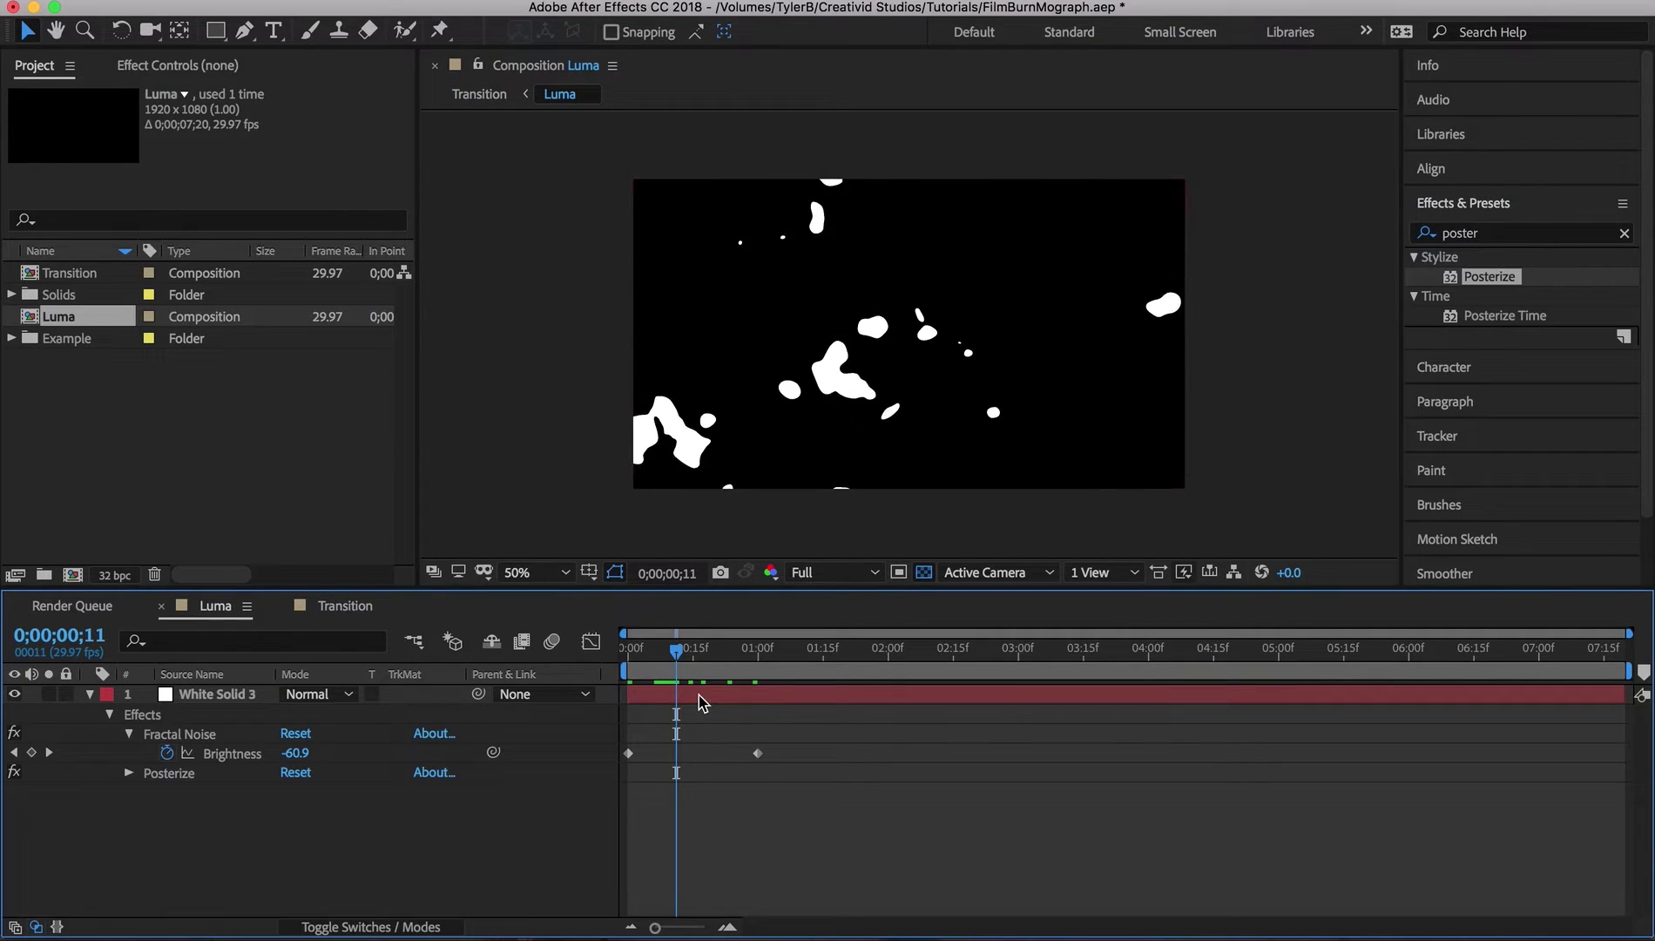
- Set the Luma Fractal Noise Scale to 300, edit Complexity, and return to Transition
left_click(233, 695)
left_click(252, 64)
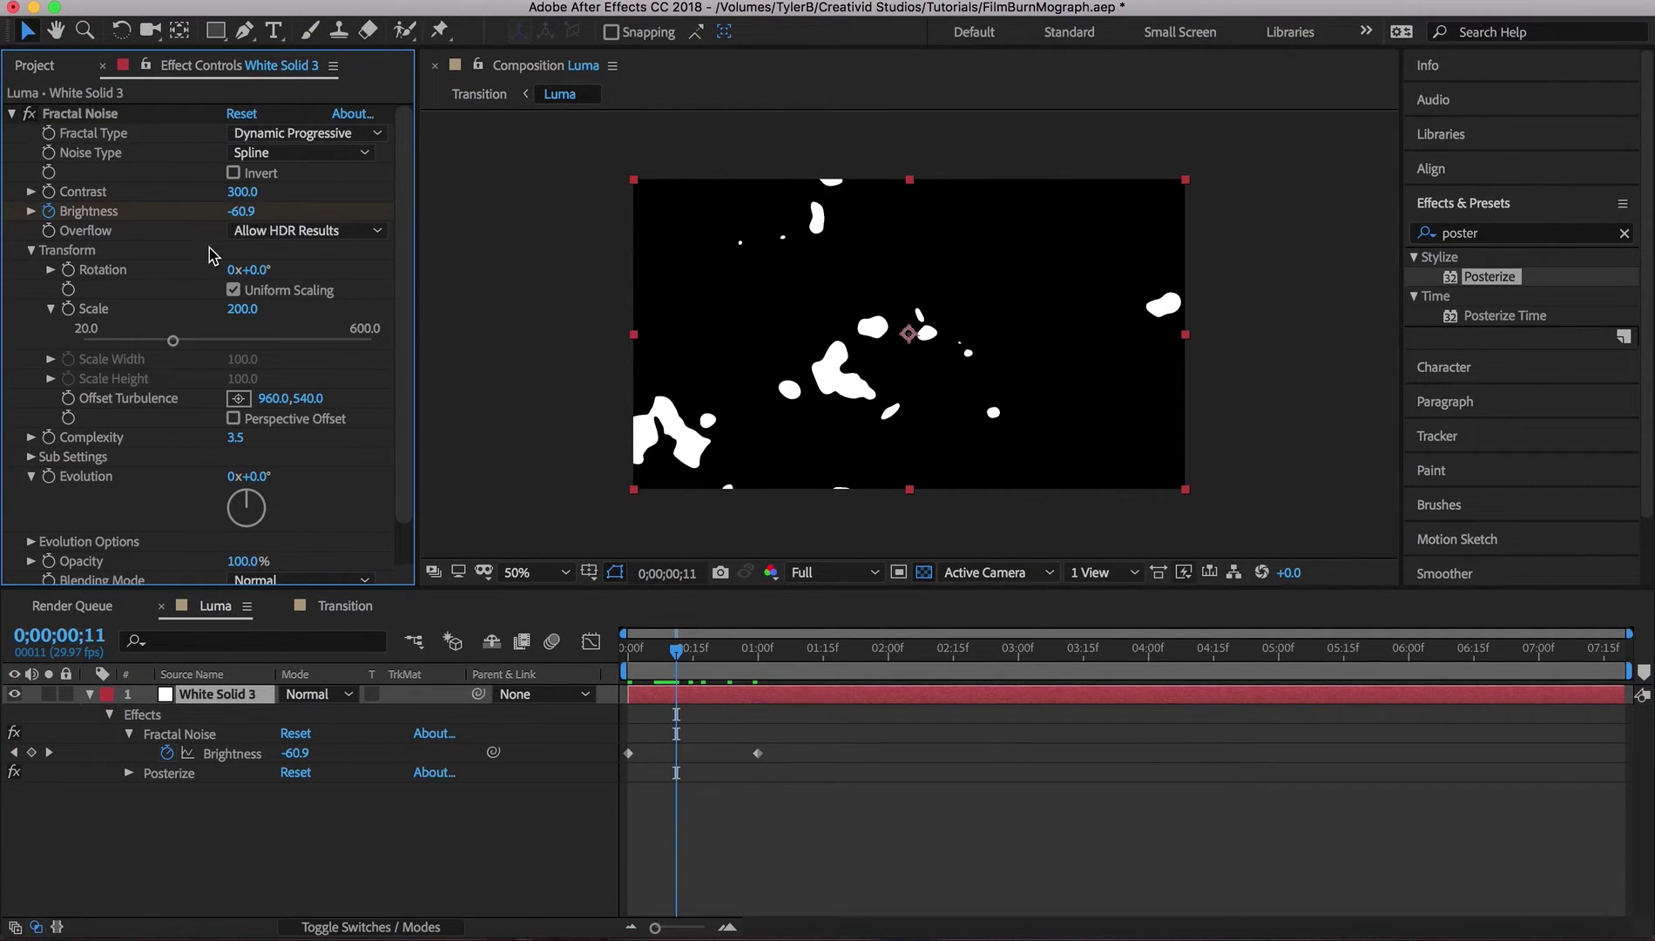
left_click(237, 309)
type("300")
key("Return")
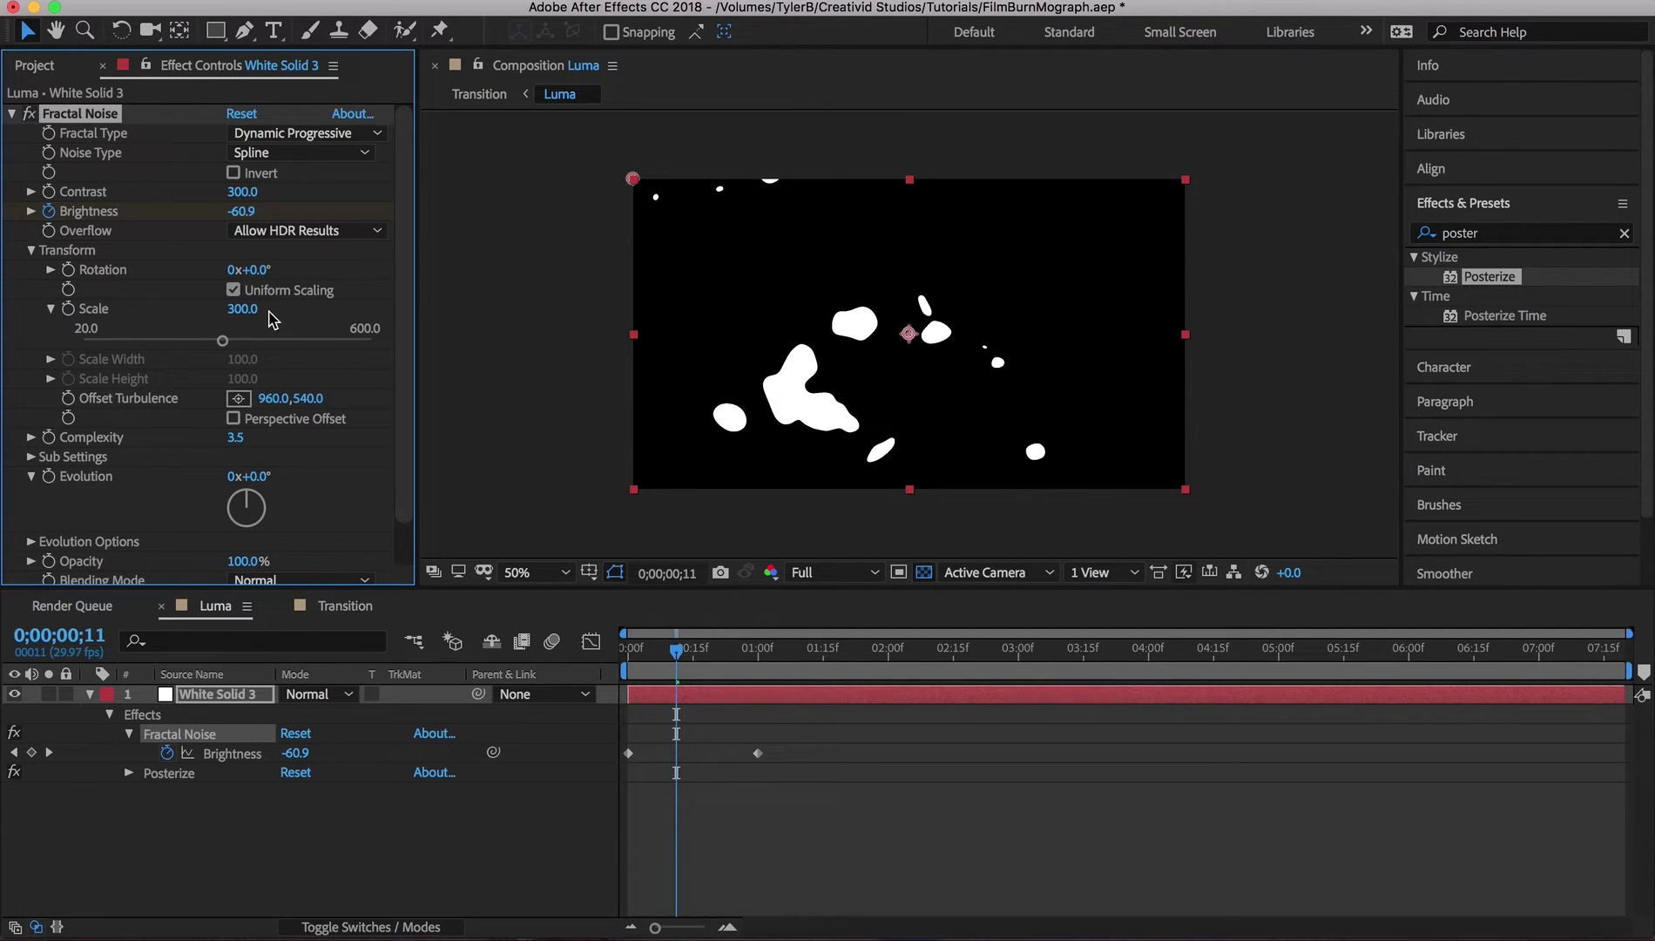
key("Page_Down")
key("Page_Down")
key("Page_Down")
left_click(235, 436)
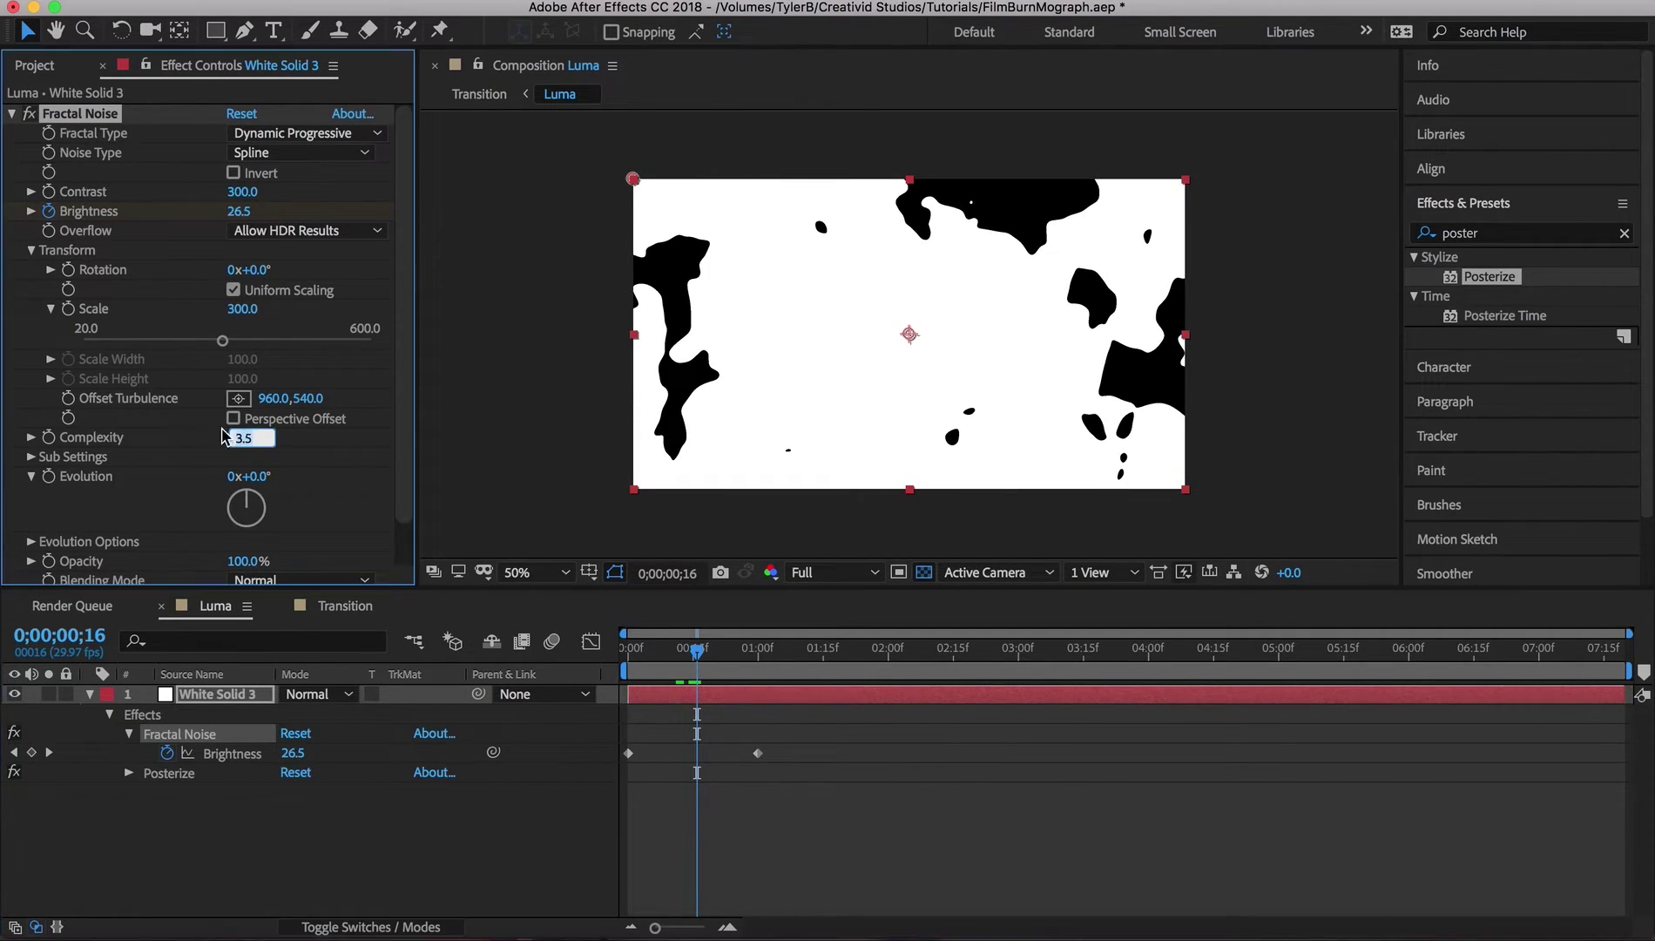
key("Return")
left_click(344, 605)
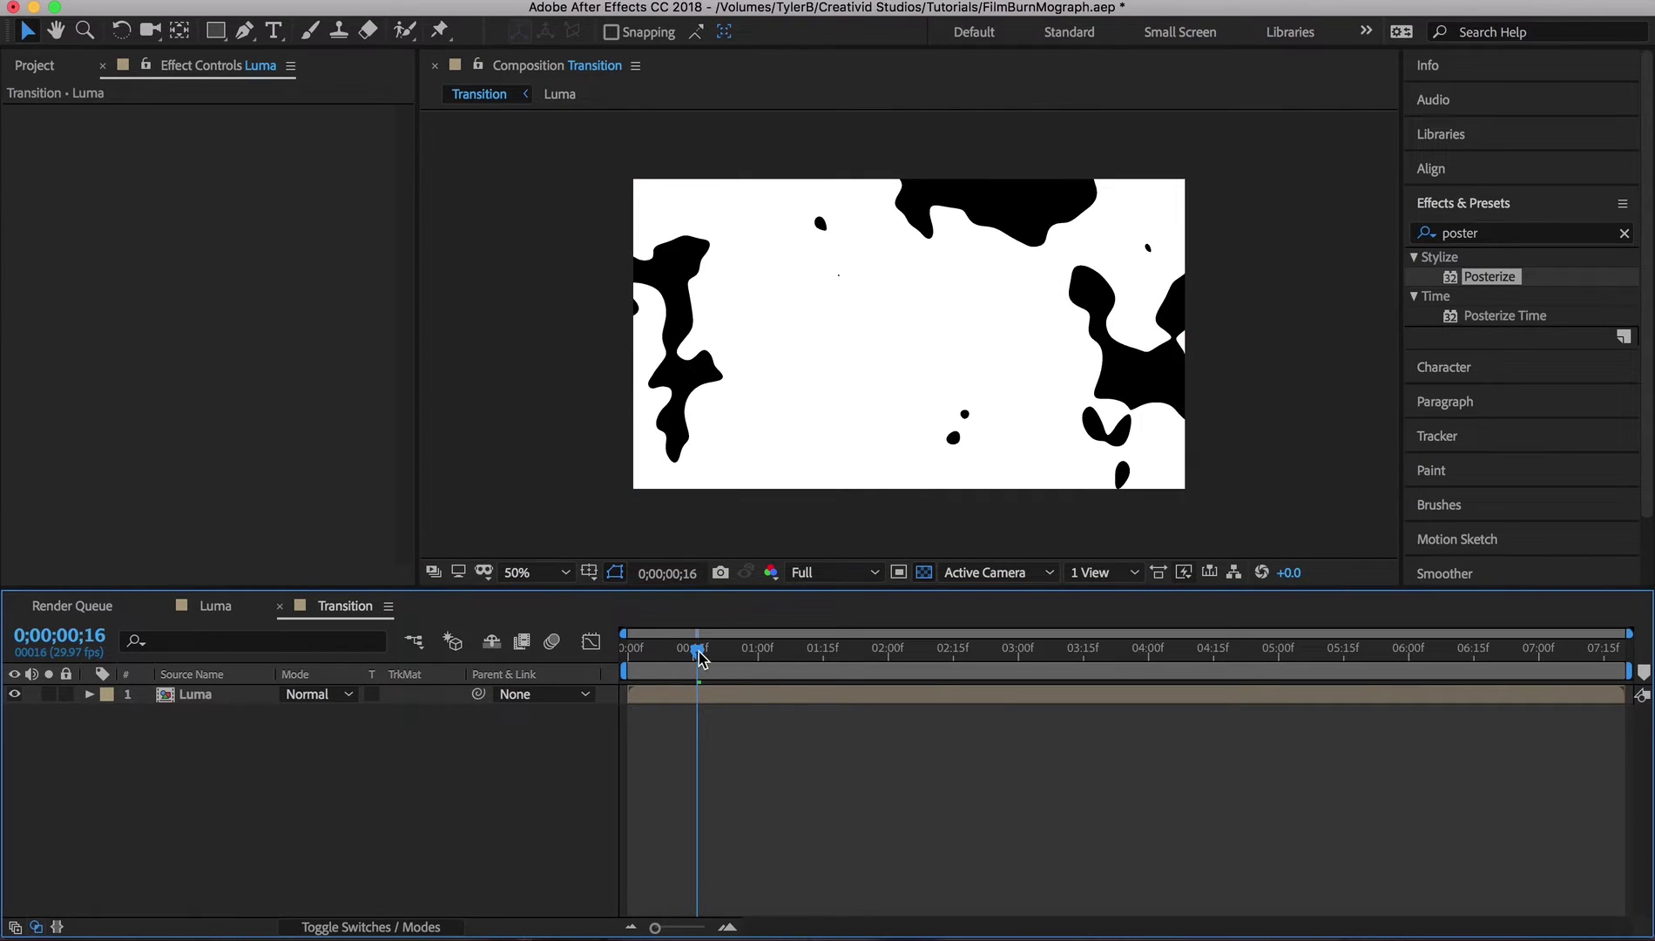
- At the start of Transition, with Luma selected, click the viewer to begin a text layer
key("Home")
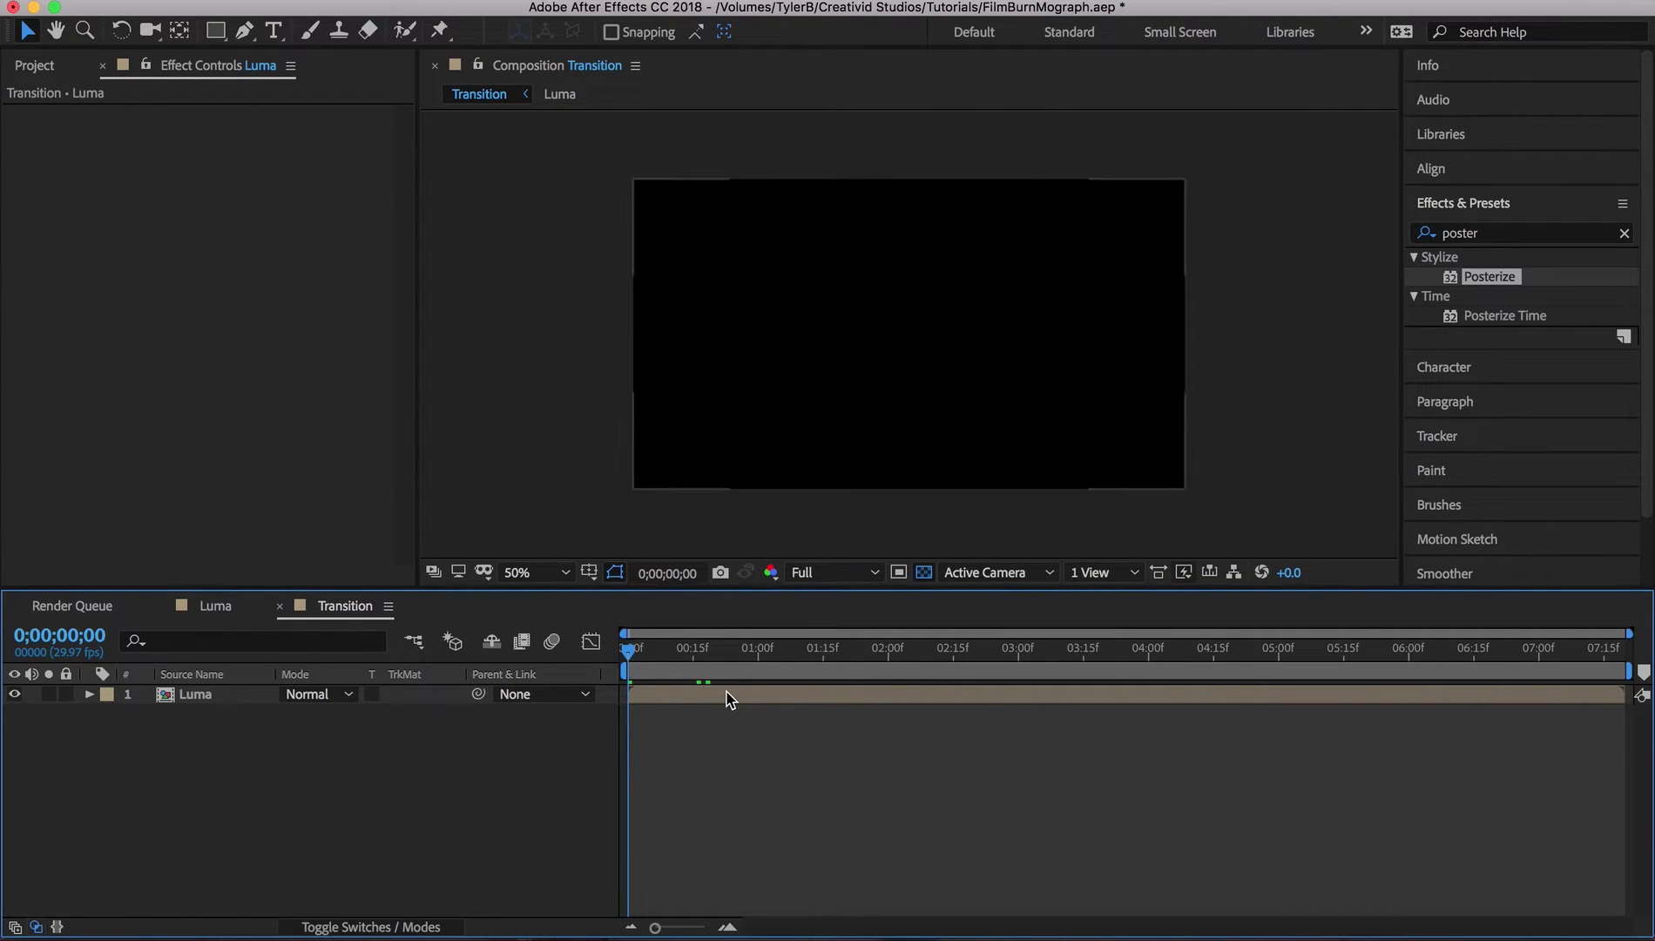
left_click(726, 699)
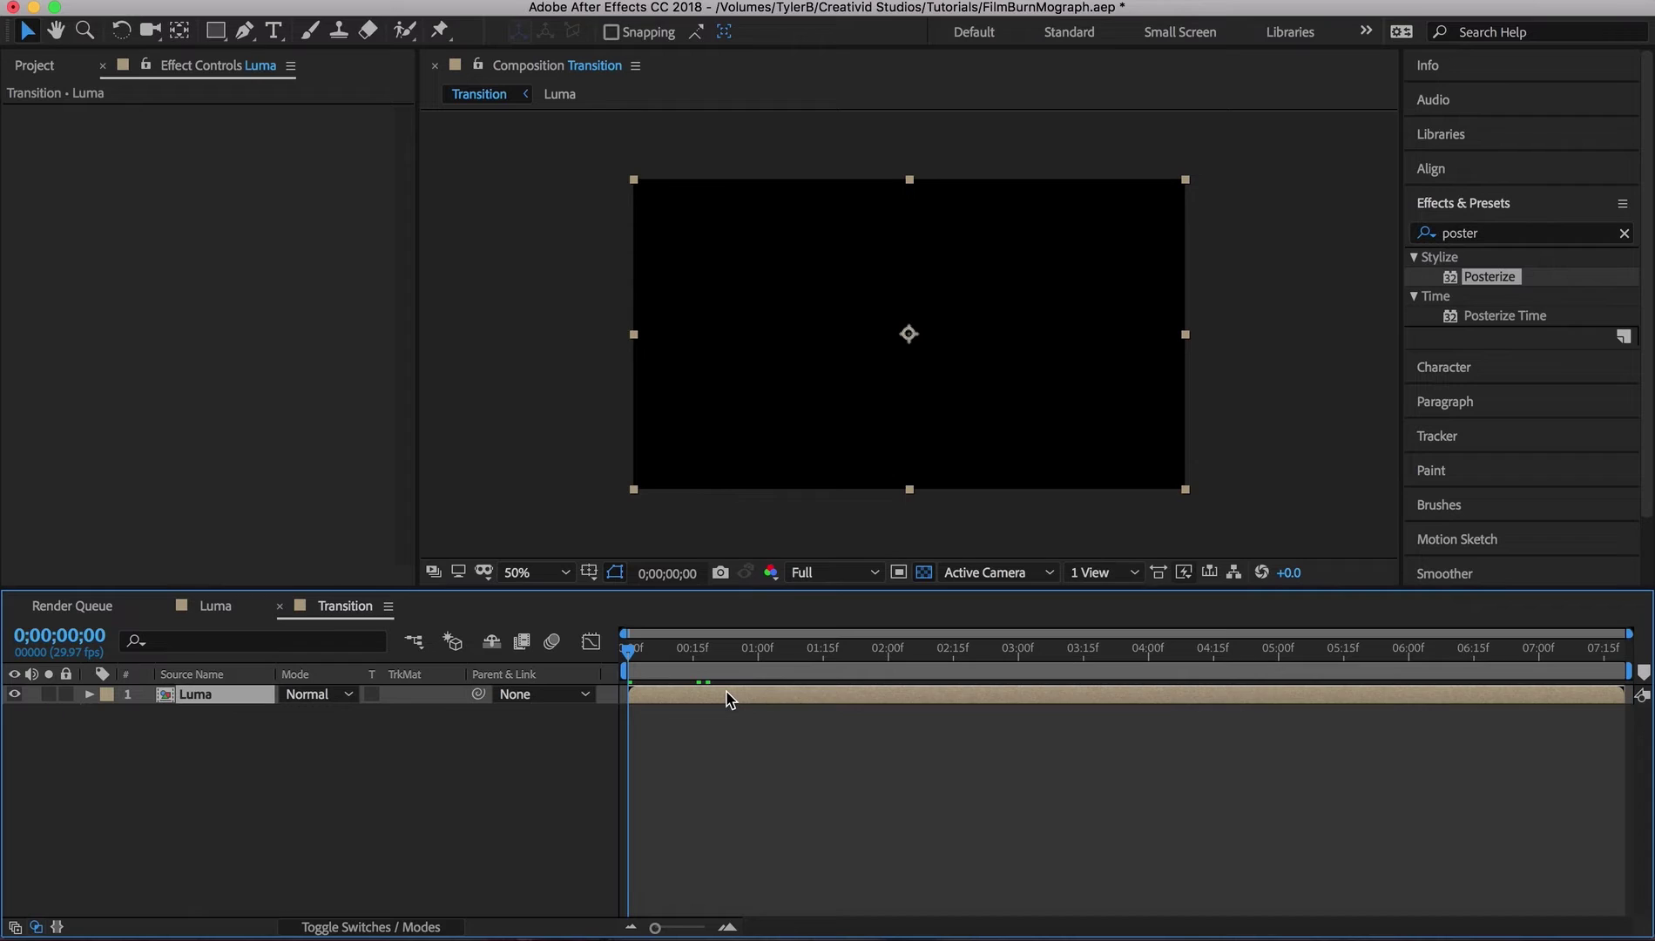
left_click(739, 791)
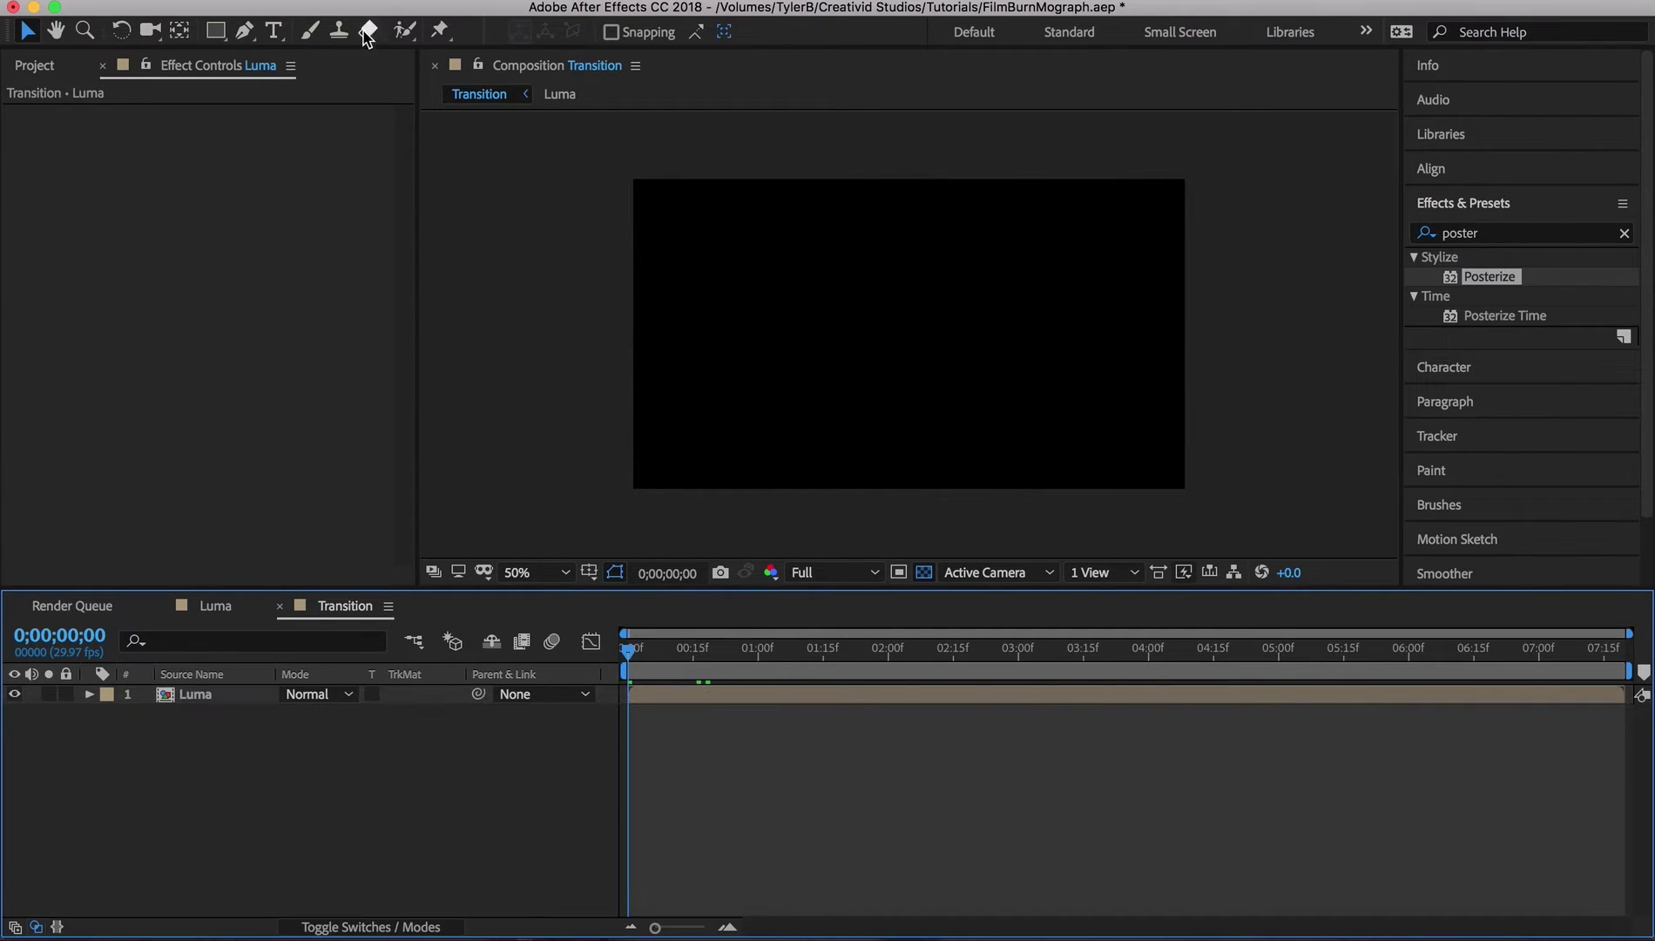
left_click(273, 30)
left_click(899, 342)
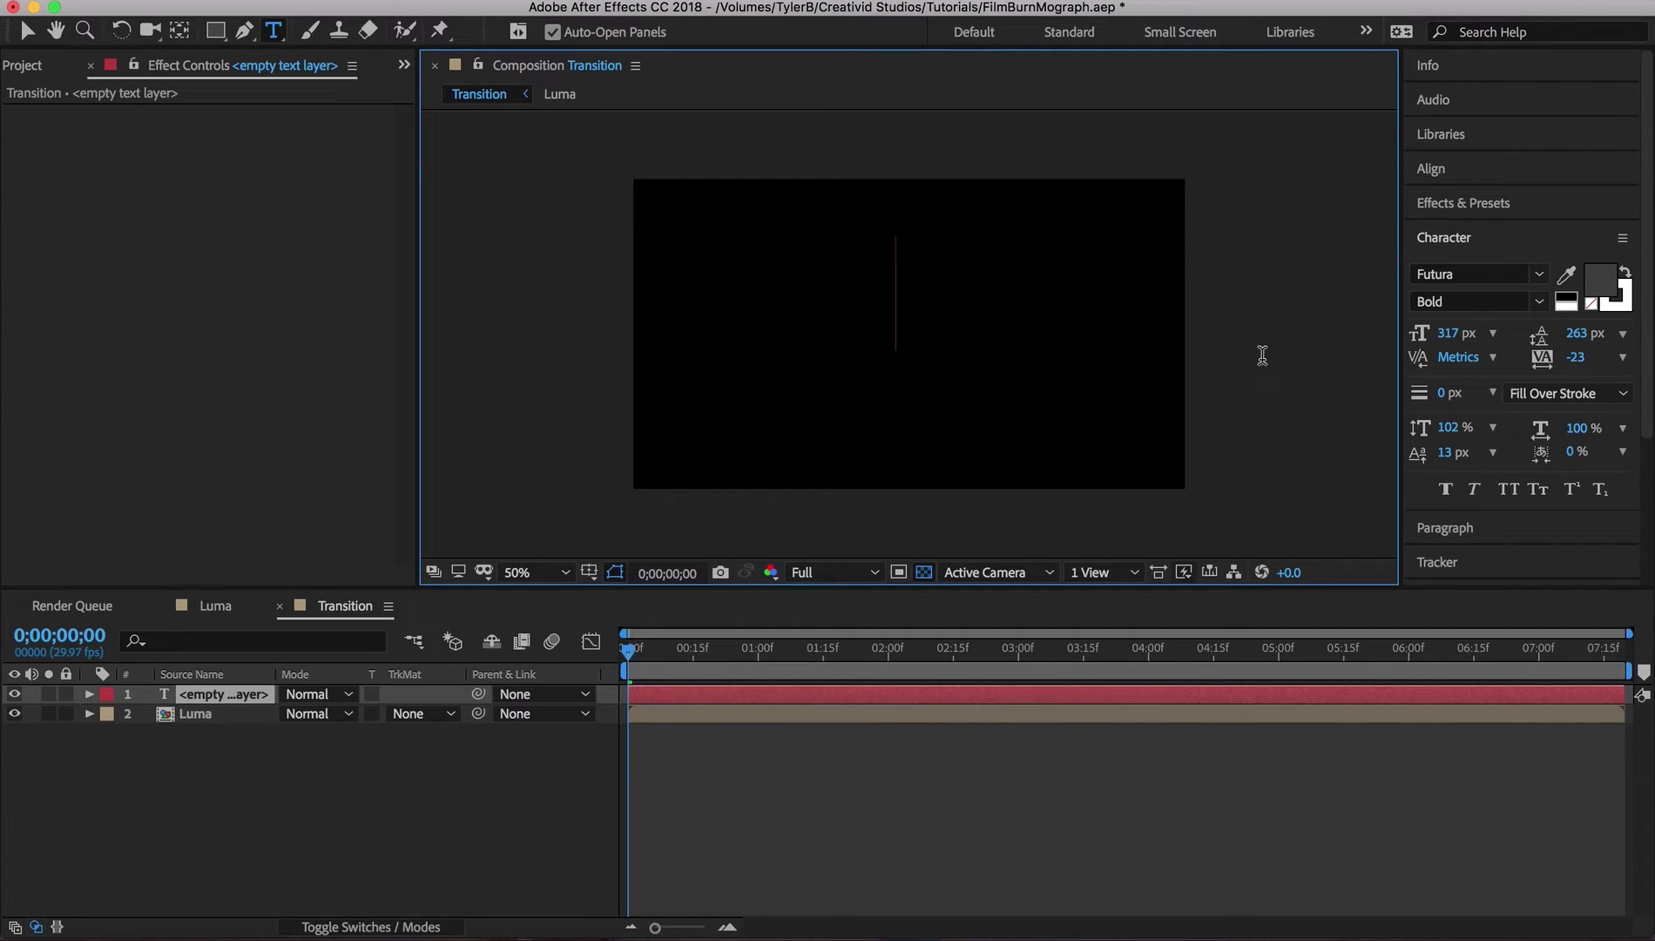
type("UM")
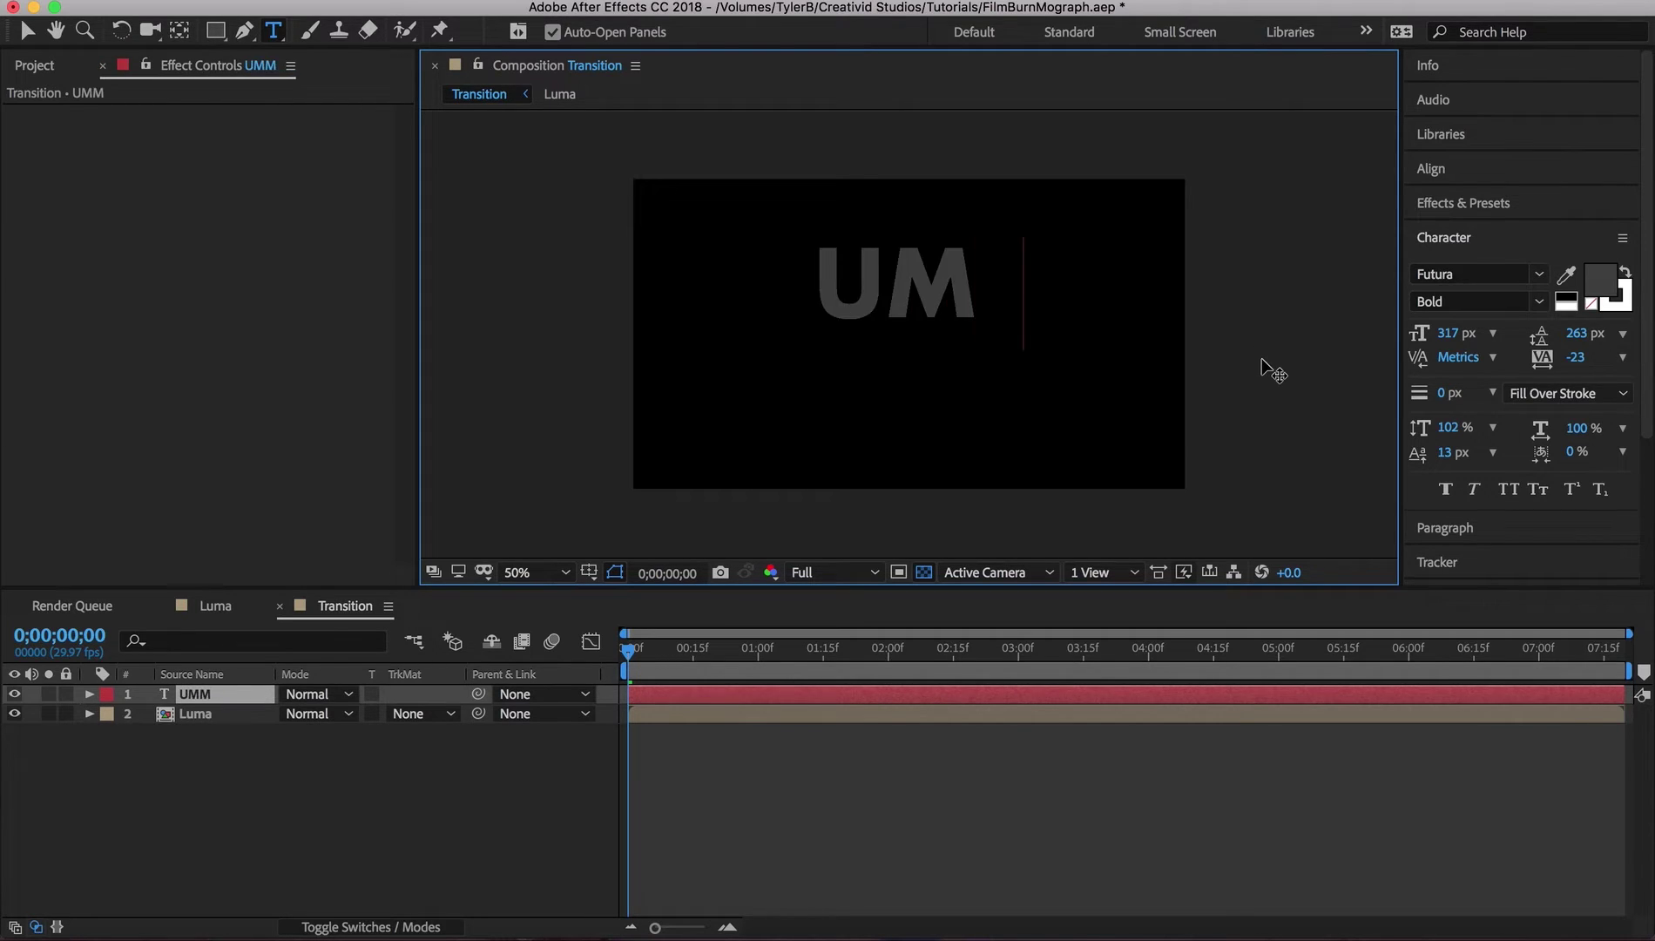
type("MM")
type(".")
- Finish the UMMM. text and centre it horizontally and vertically using the Align panel
key("Escape")
key("v")
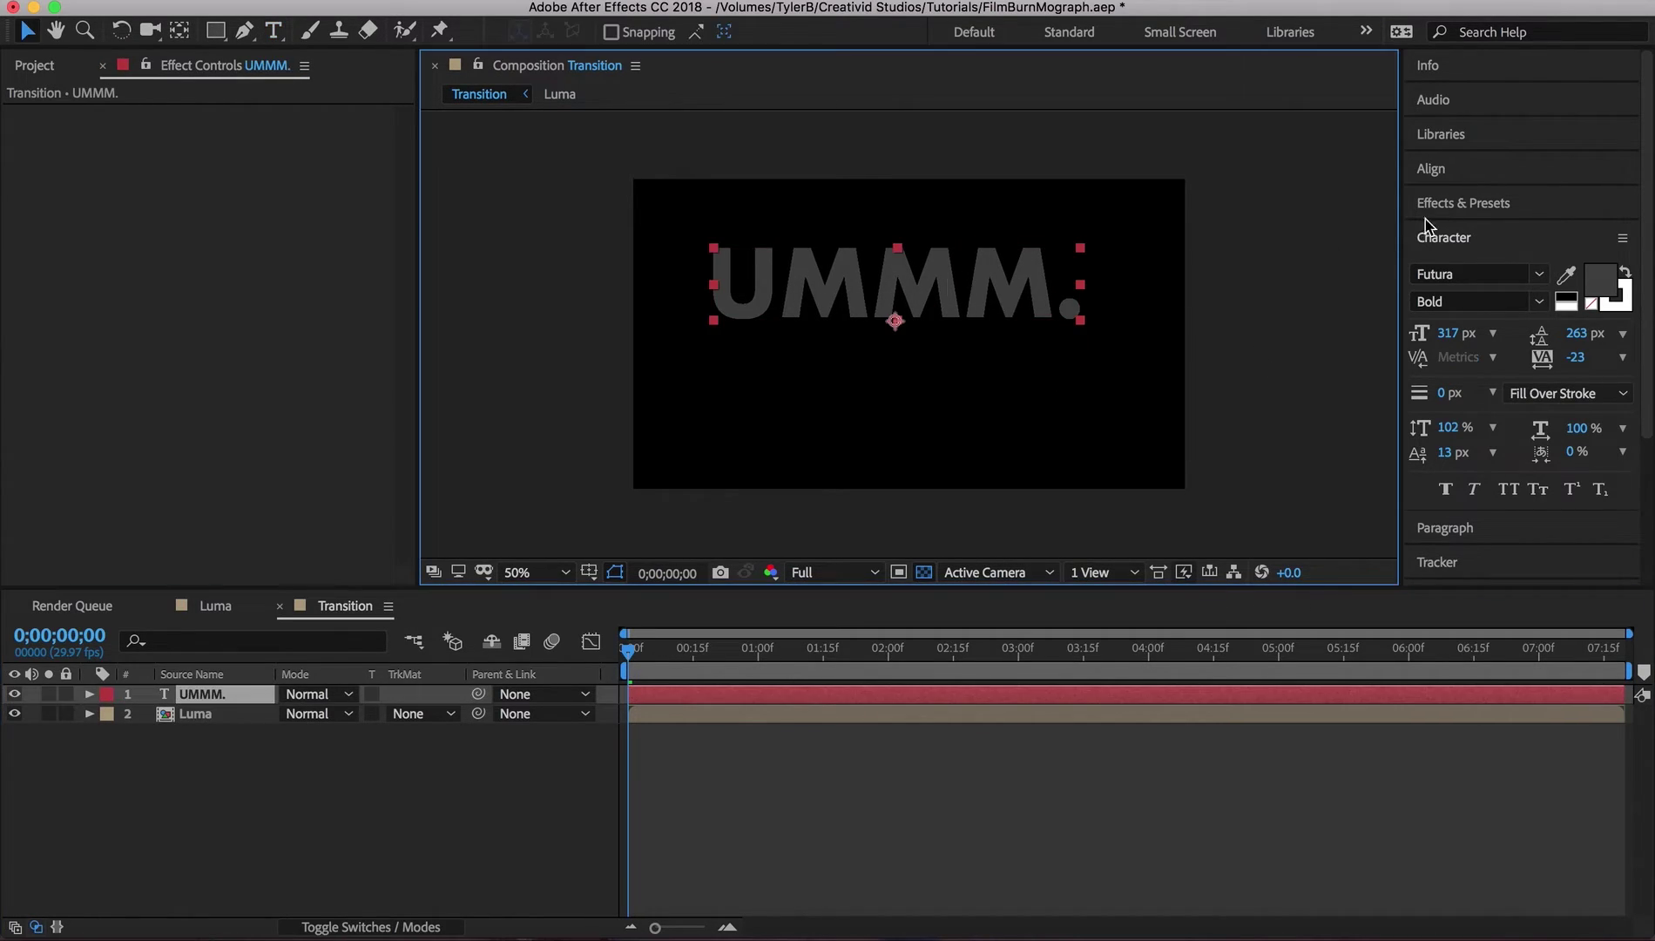
left_click(1467, 174)
left_click(1465, 229)
left_click(1582, 228)
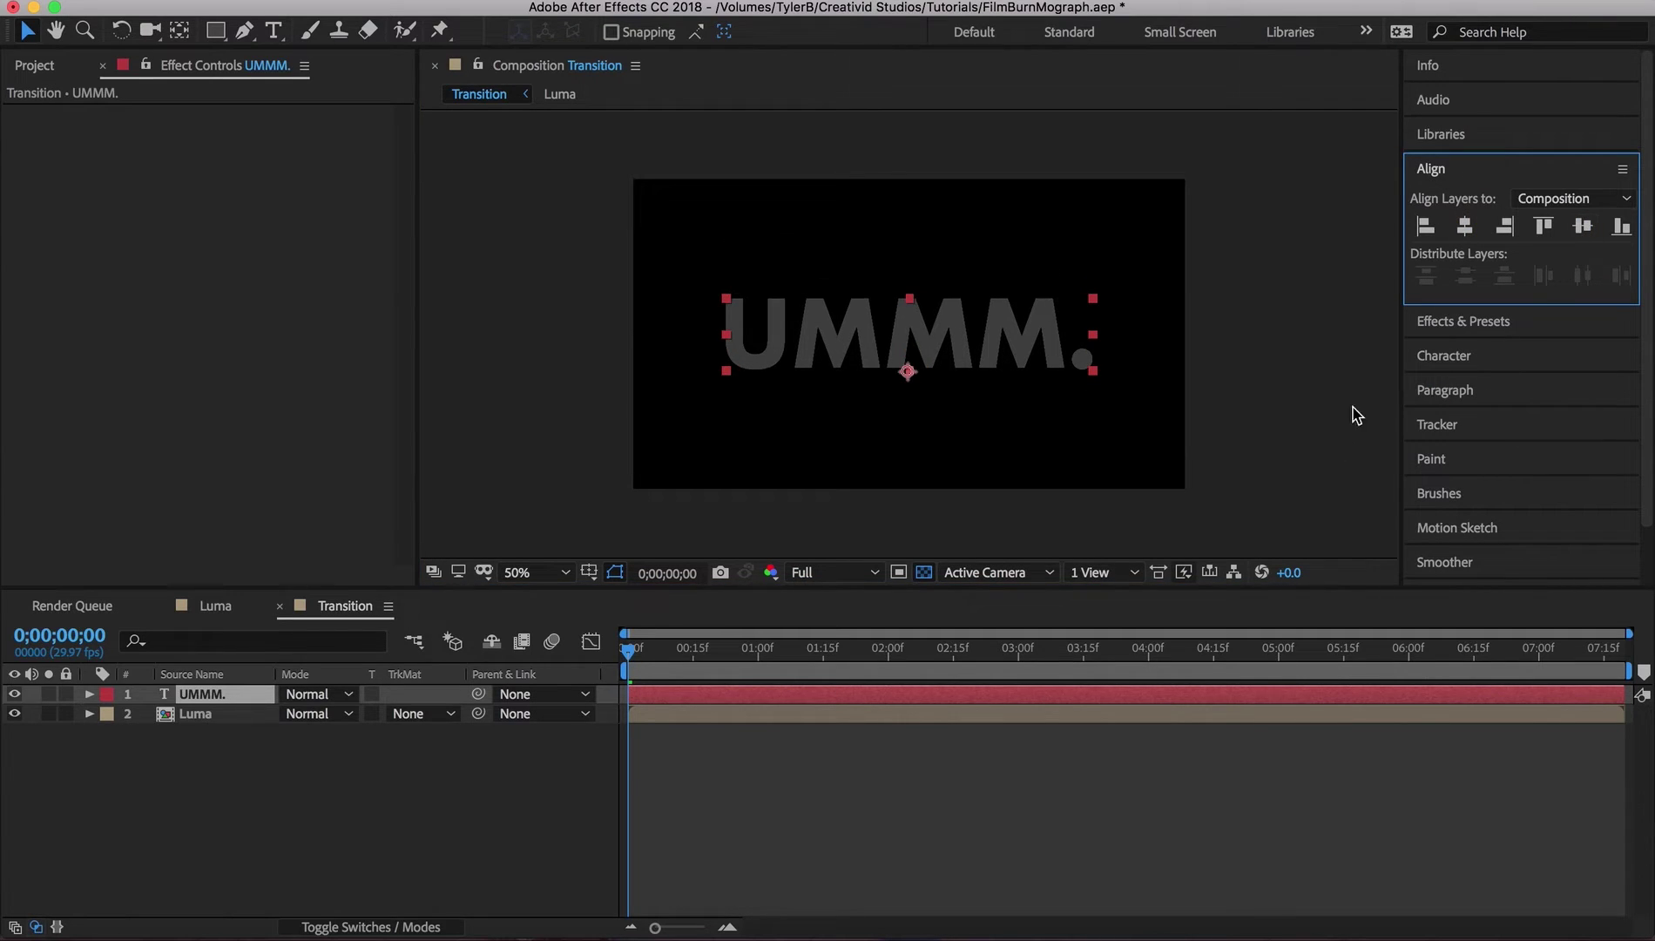
left_click(899, 853)
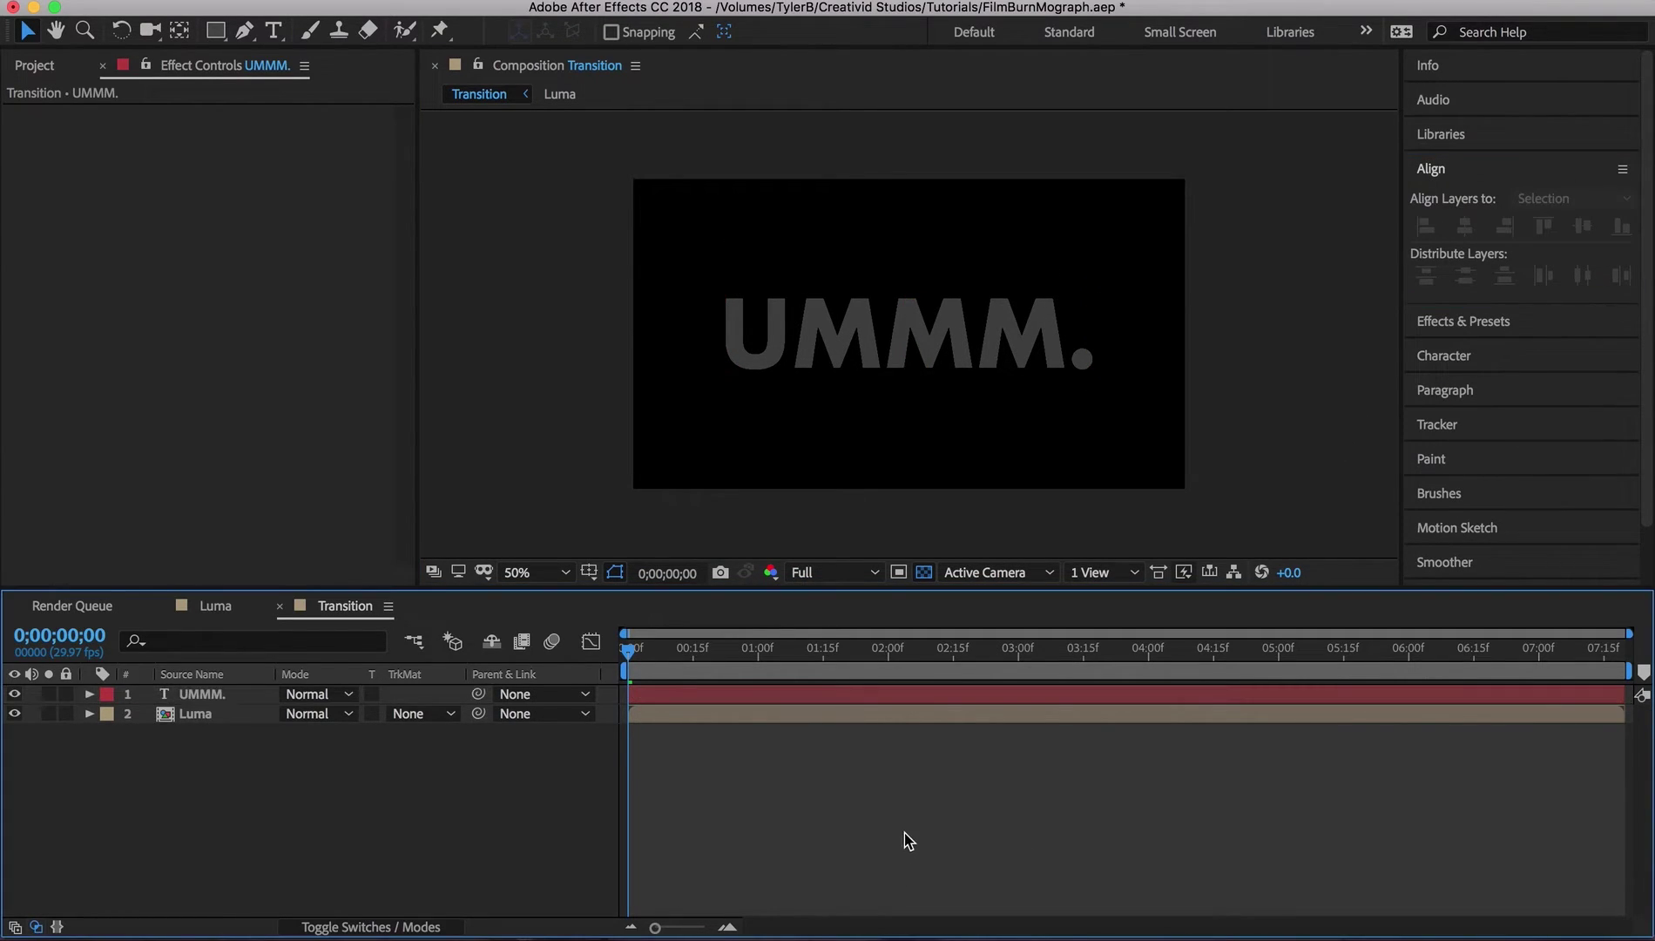
left_click(656, 716)
- Move UMMM. below Luma, set its track matte to Luma Matte "Luma", and scrub forward
left_click(432, 717)
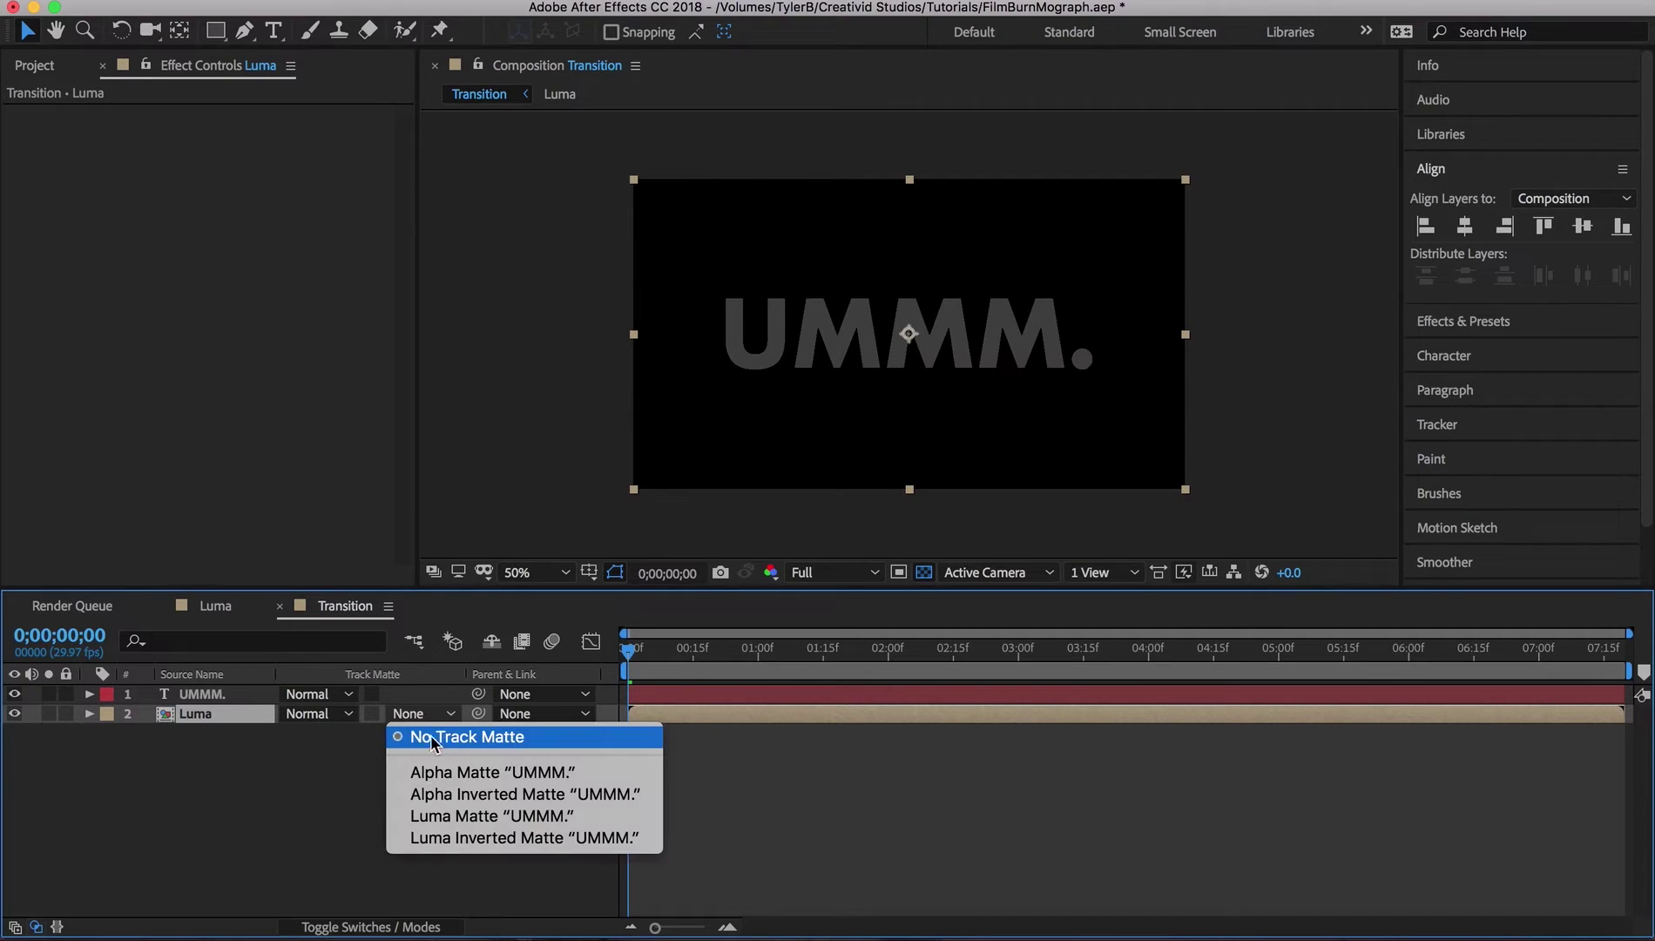
left_click(176, 693)
left_click_drag(177, 692, 222, 699)
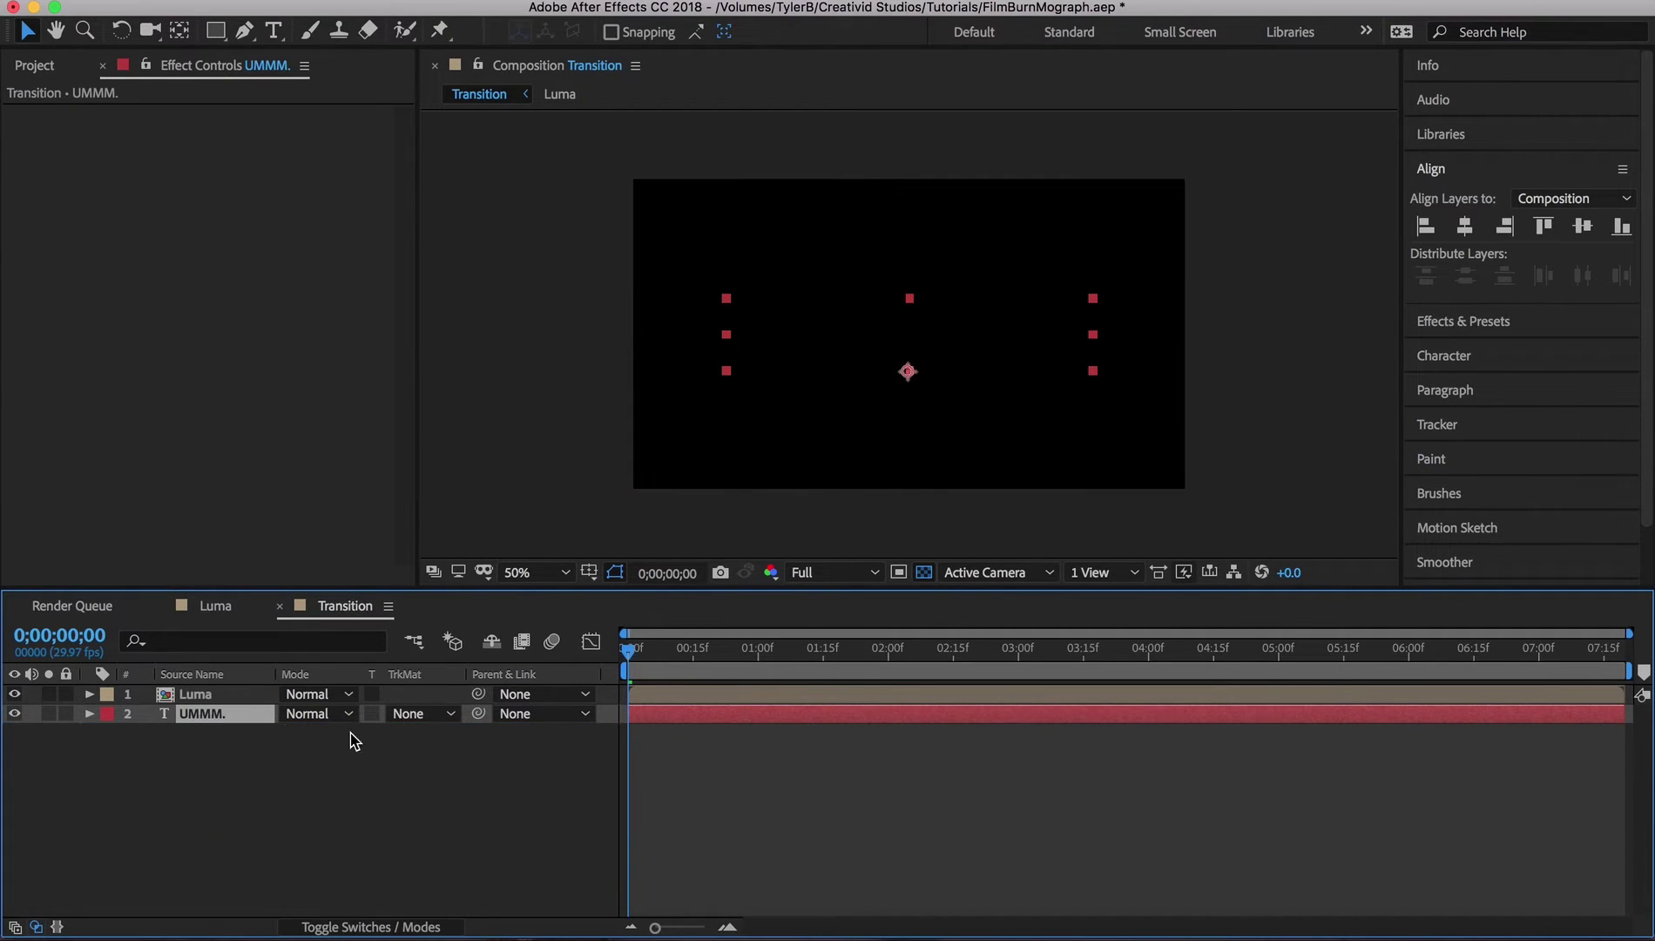
left_click(416, 714)
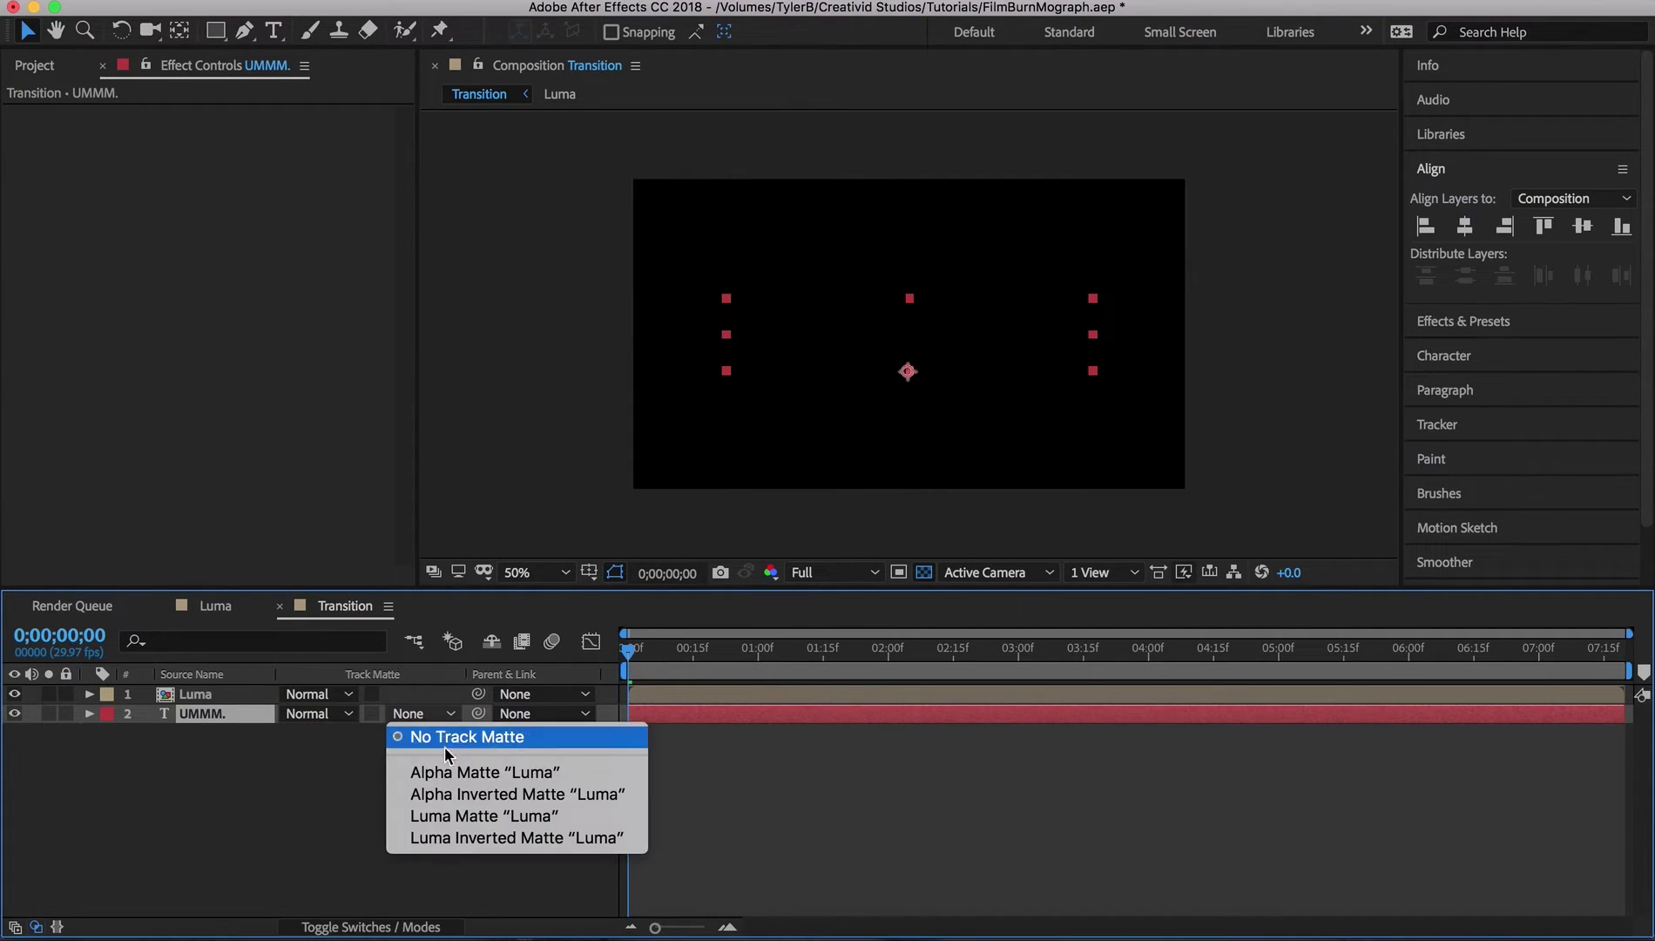
left_click(502, 815)
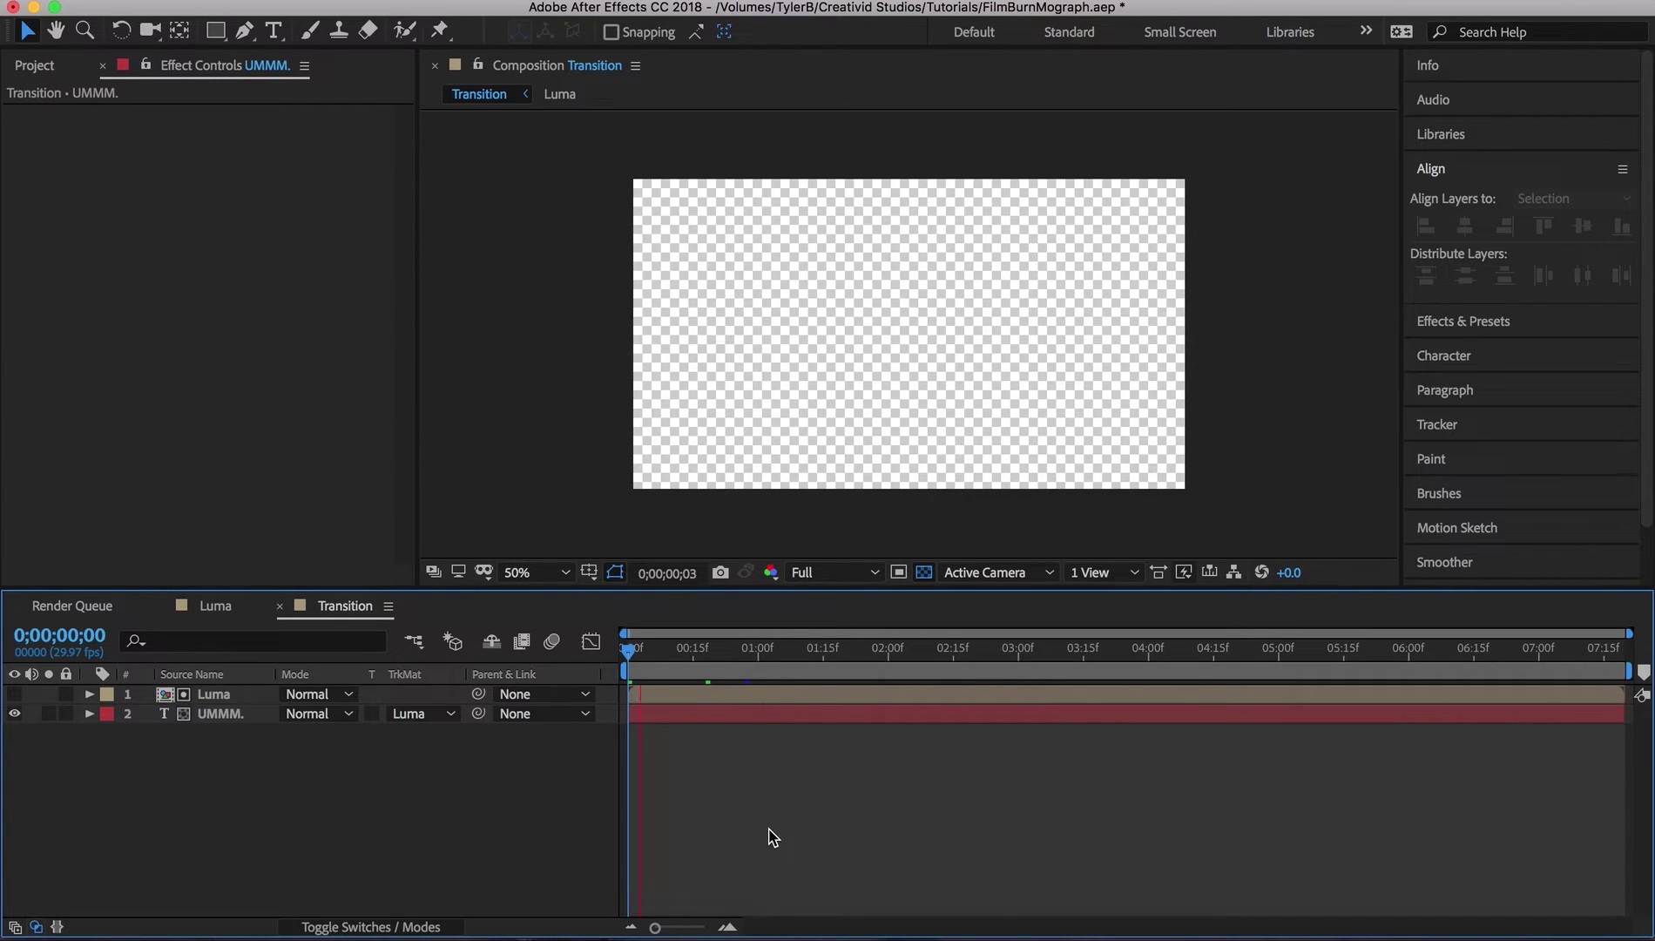
left_click_drag(771, 651, 663, 668)
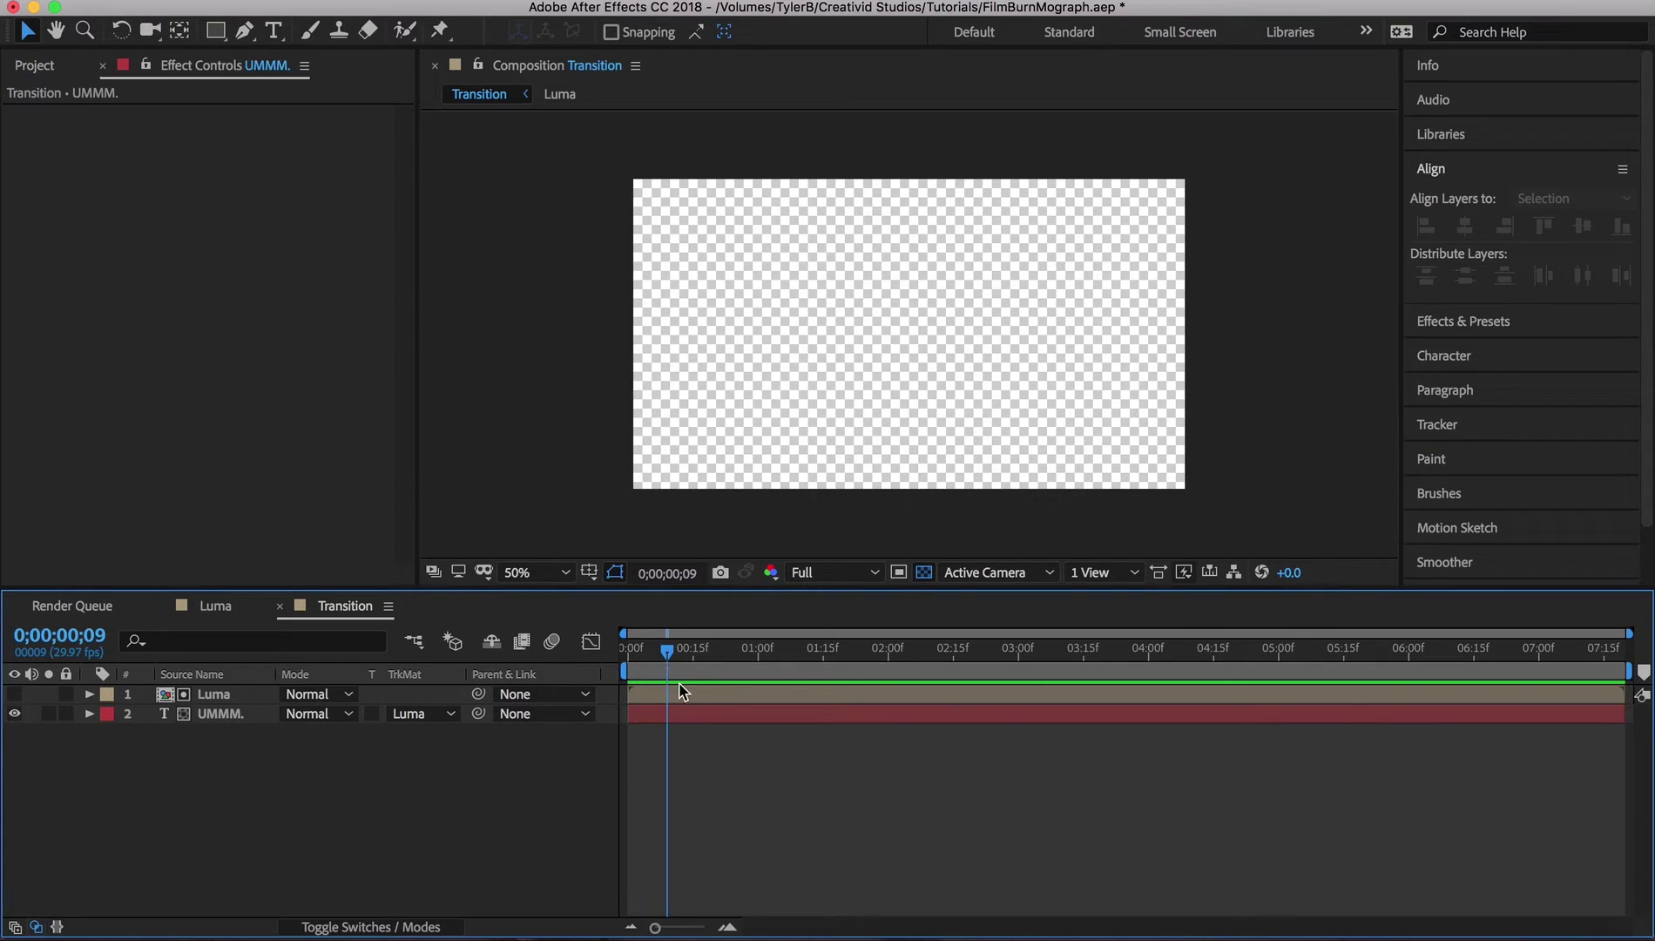
- Move Luma's final Brightness keyframe from 01:00f to 02:00f, then return to Transition
double_click(230, 697)
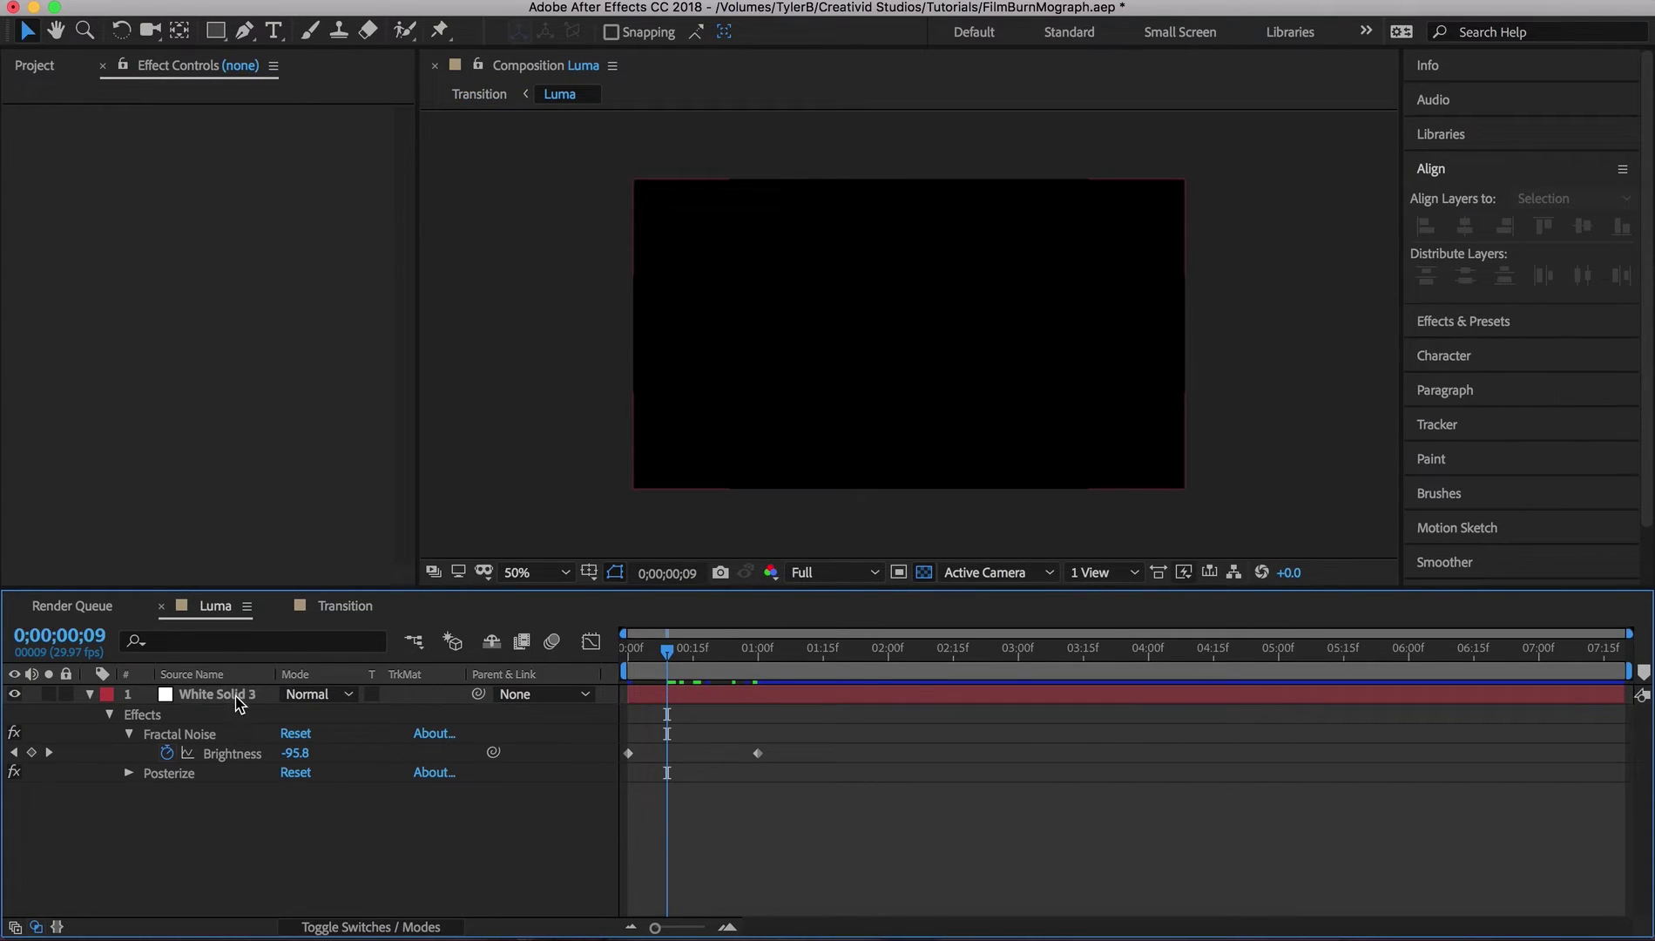
left_click_drag(758, 753, 901, 756)
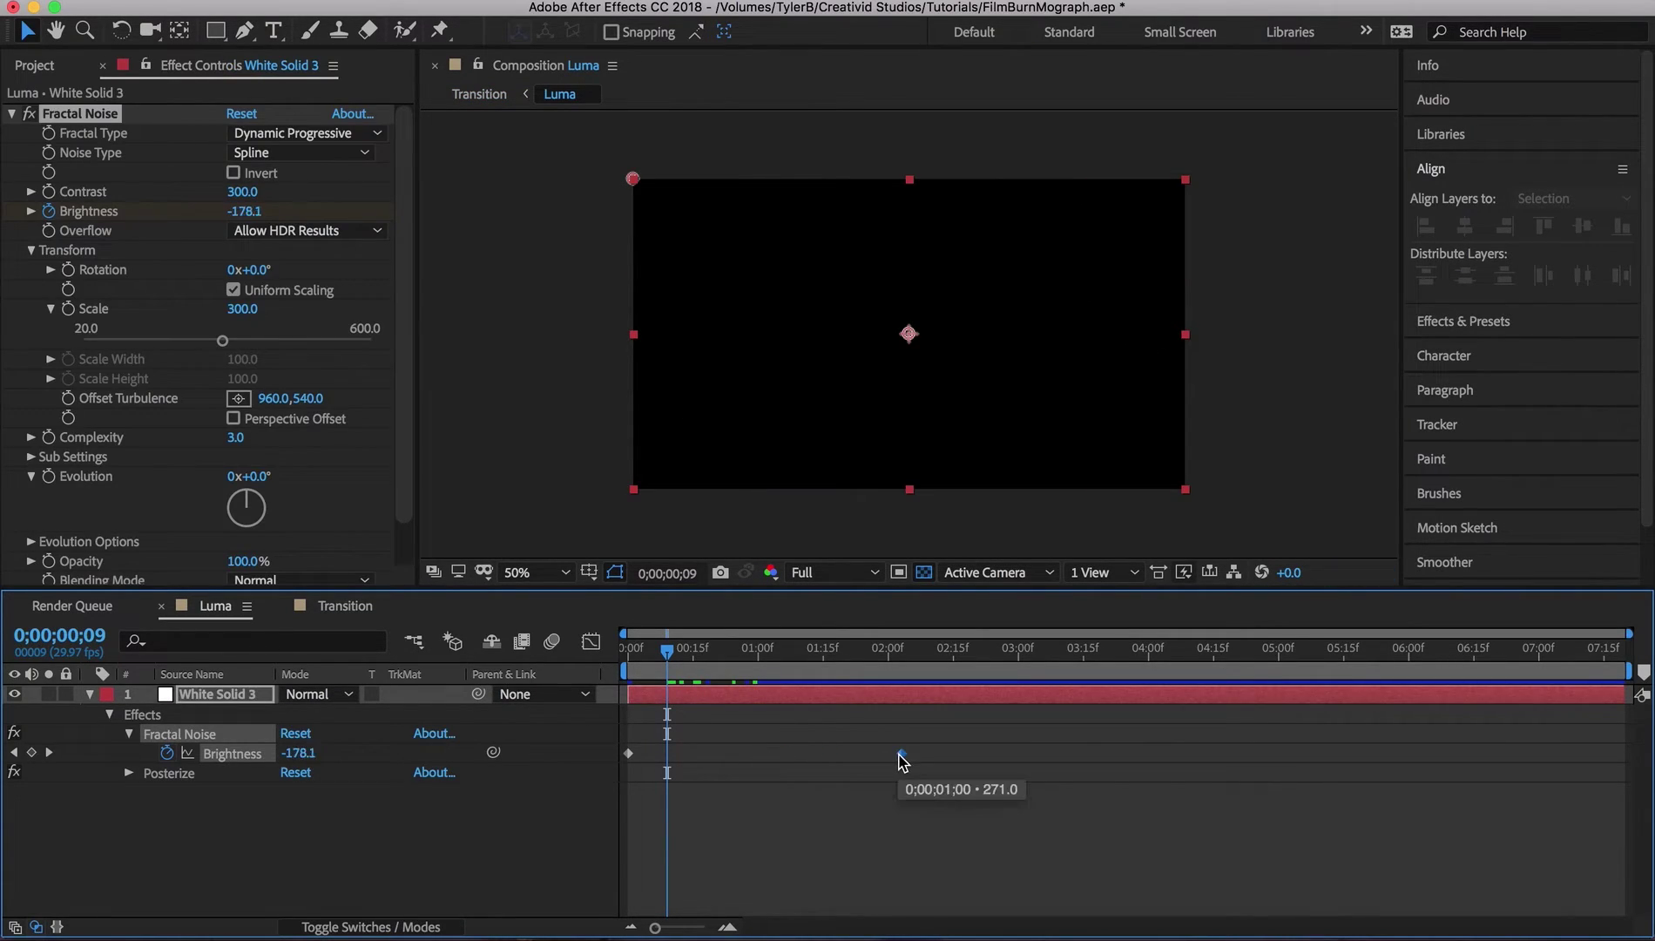
left_click(783, 860)
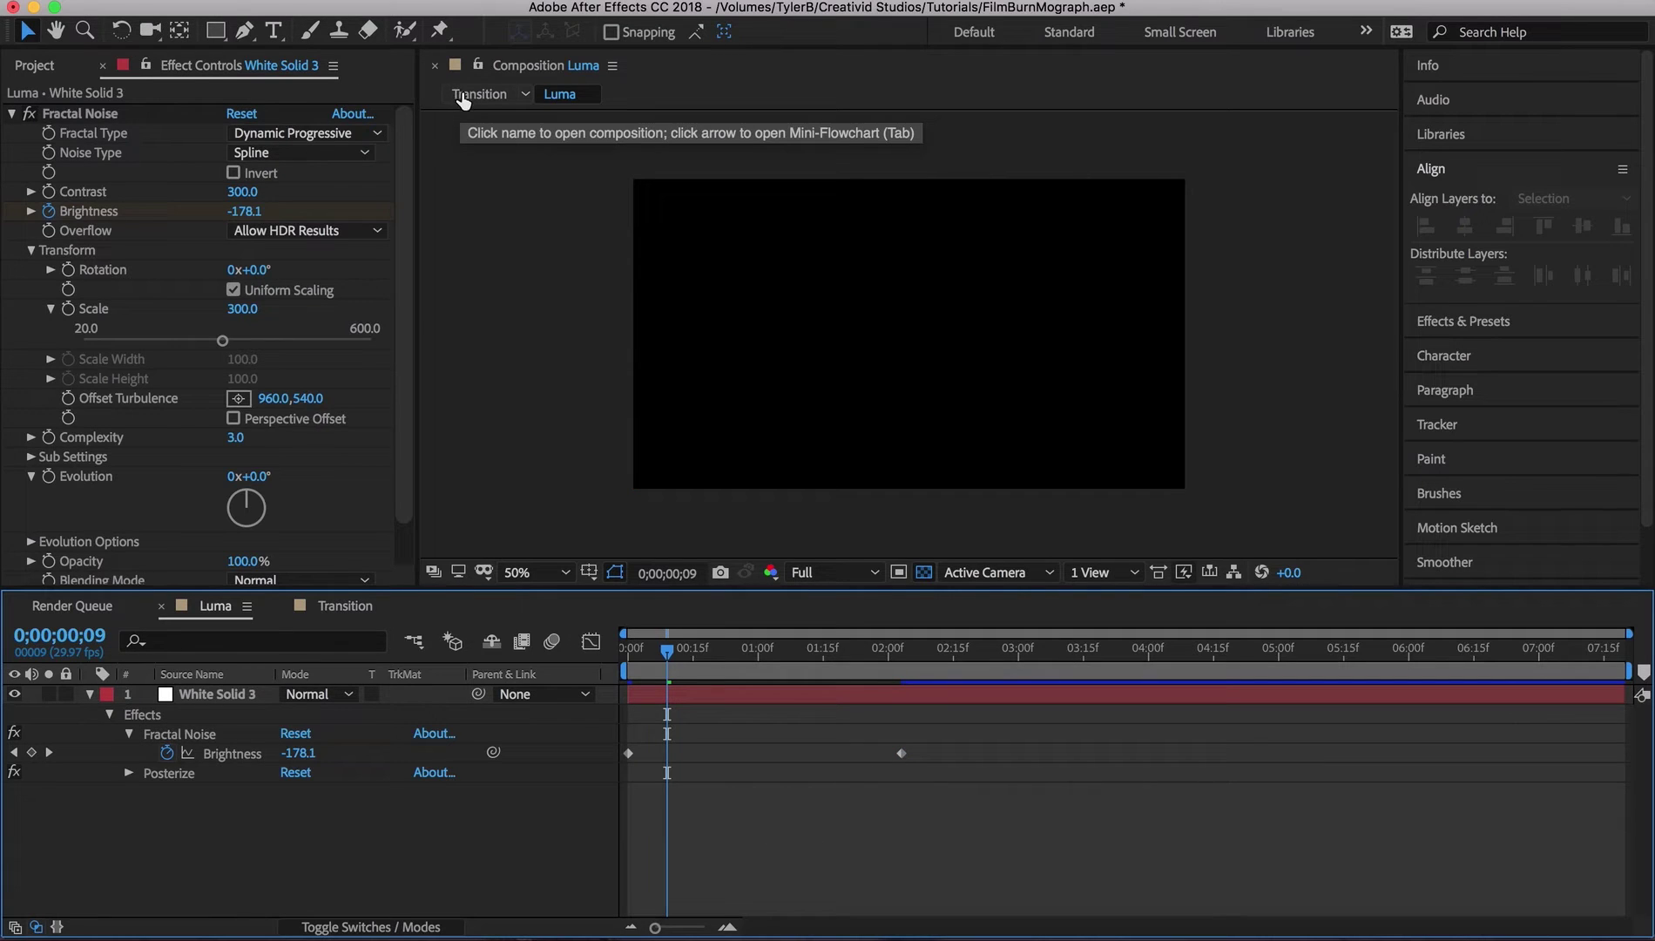
left_click(461, 98)
left_click(699, 794)
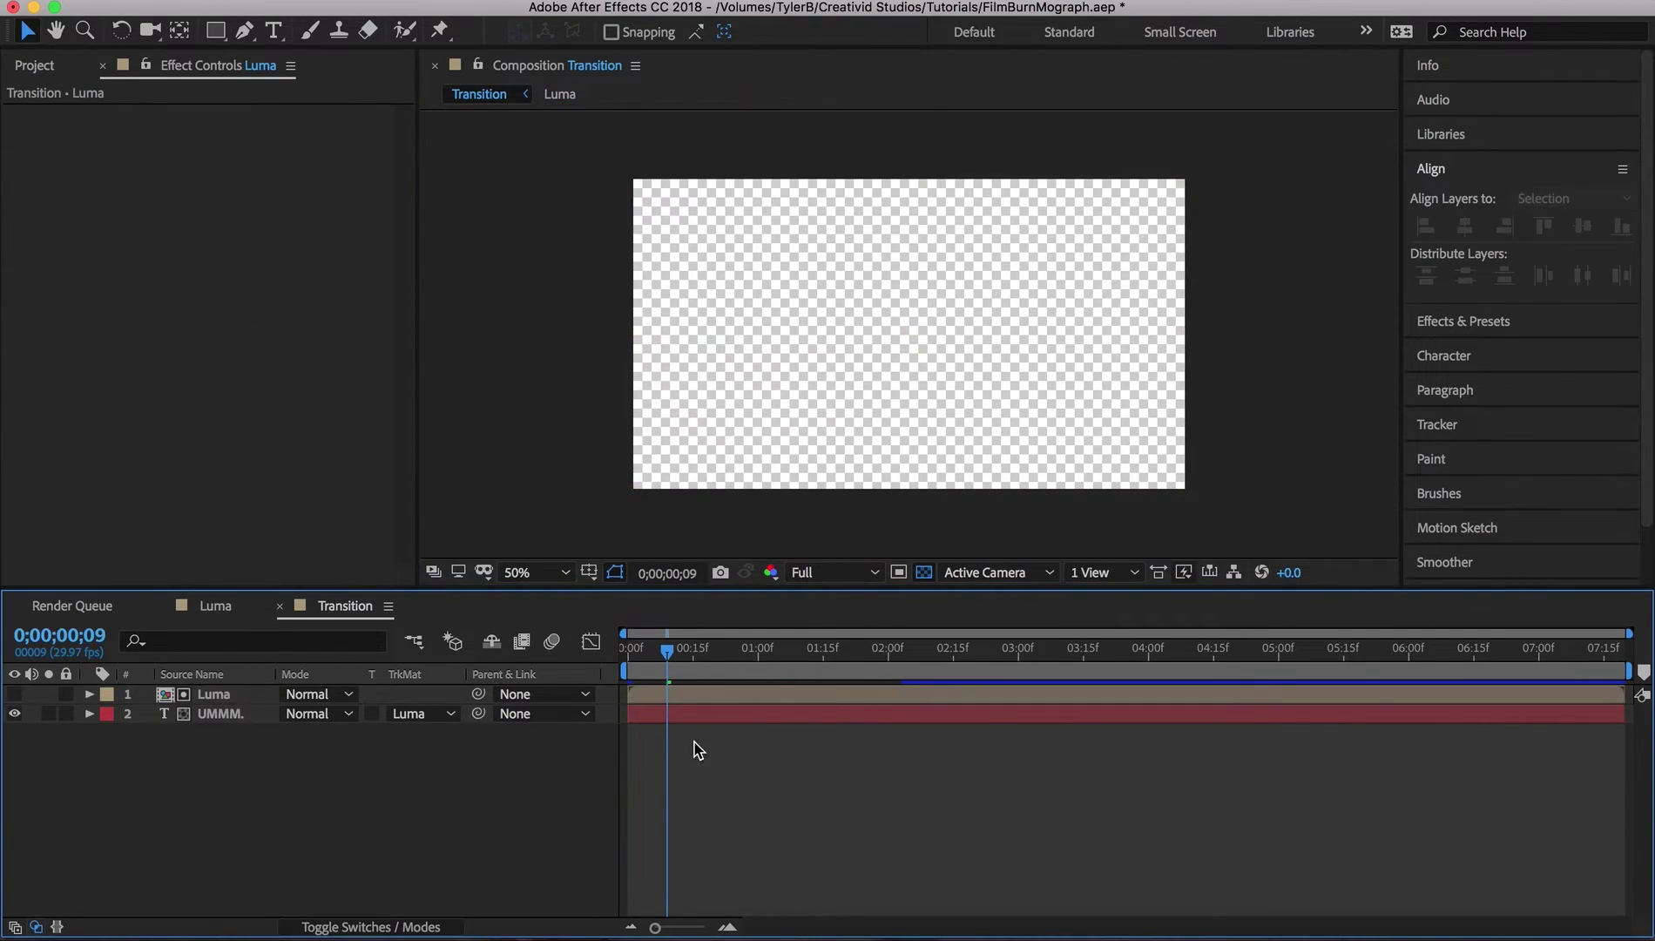
- Create the Transition 2 composition from the Transition comp in the Project panel
left_click(34, 64)
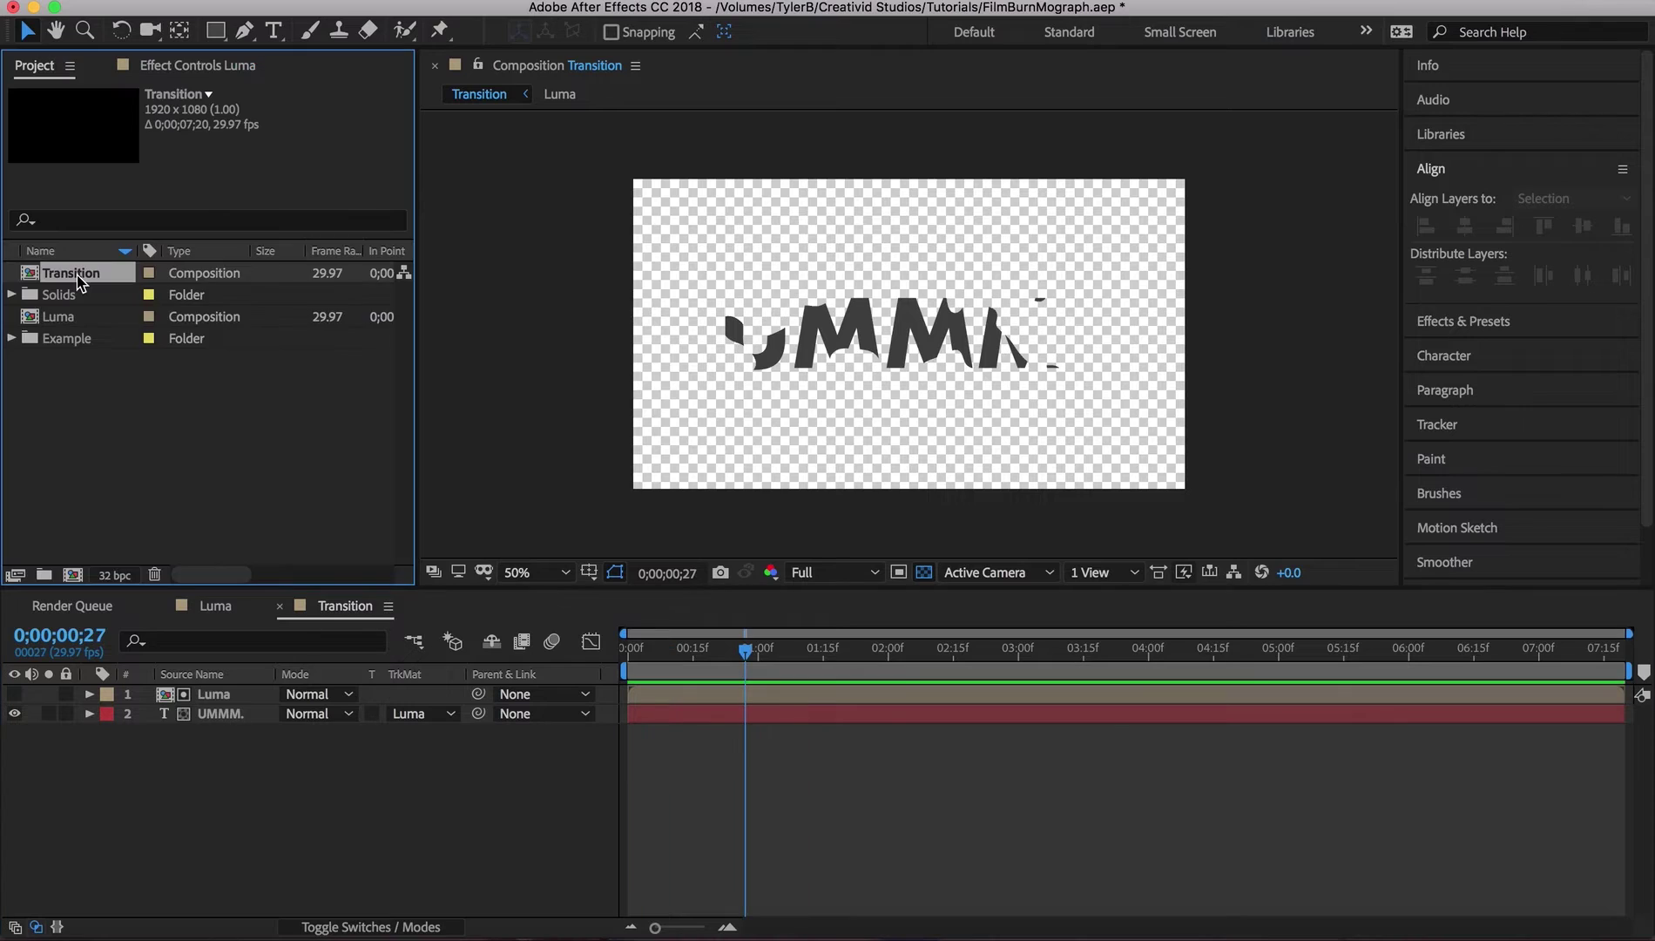
left_click_drag(71, 276, 80, 578)
left_click_drag(80, 577, 80, 578)
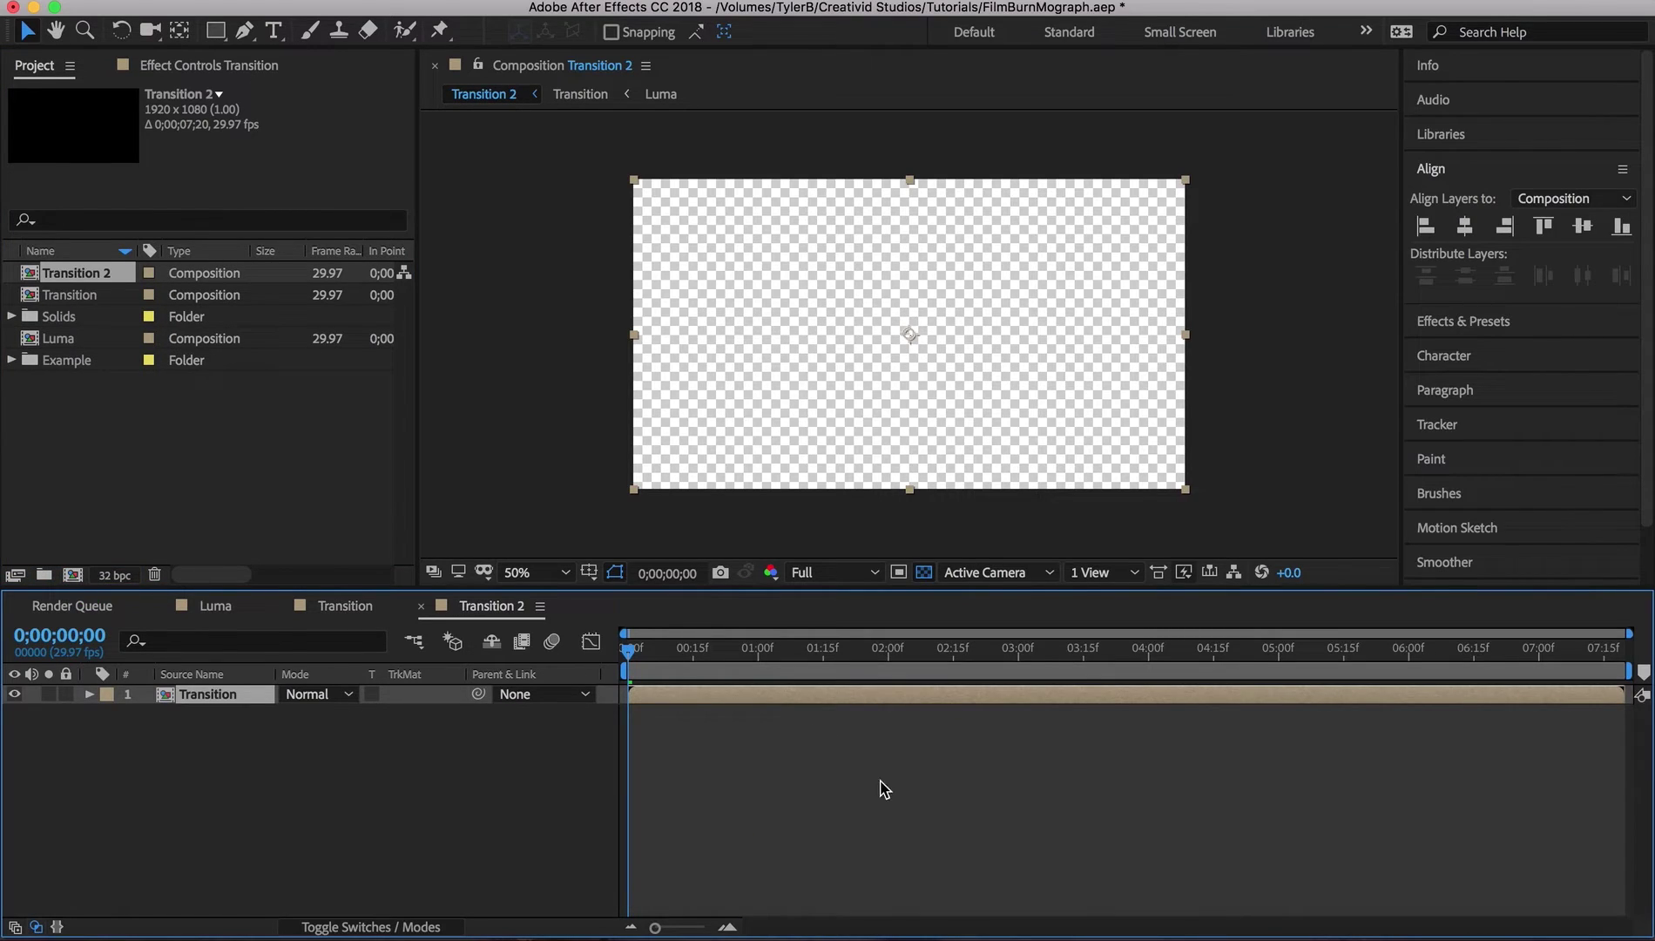
- Find the Fill effect and apply it to the Transition layer, turning the text red
left_click(728, 706)
left_click(1506, 328)
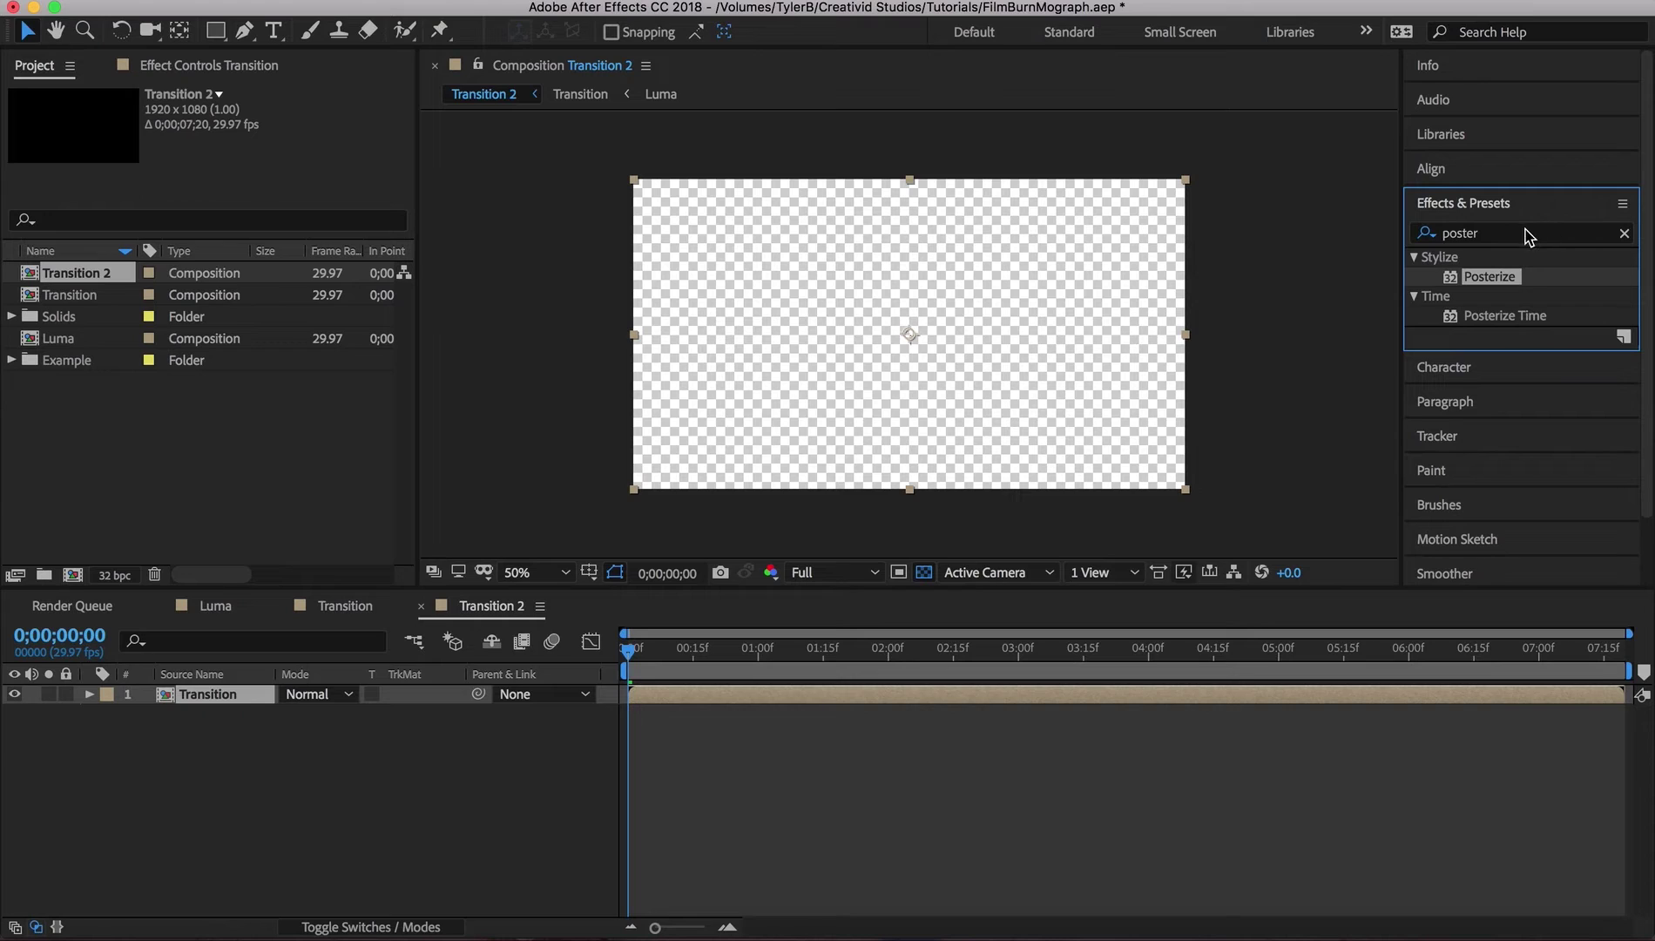
left_click(1527, 236)
type("fill")
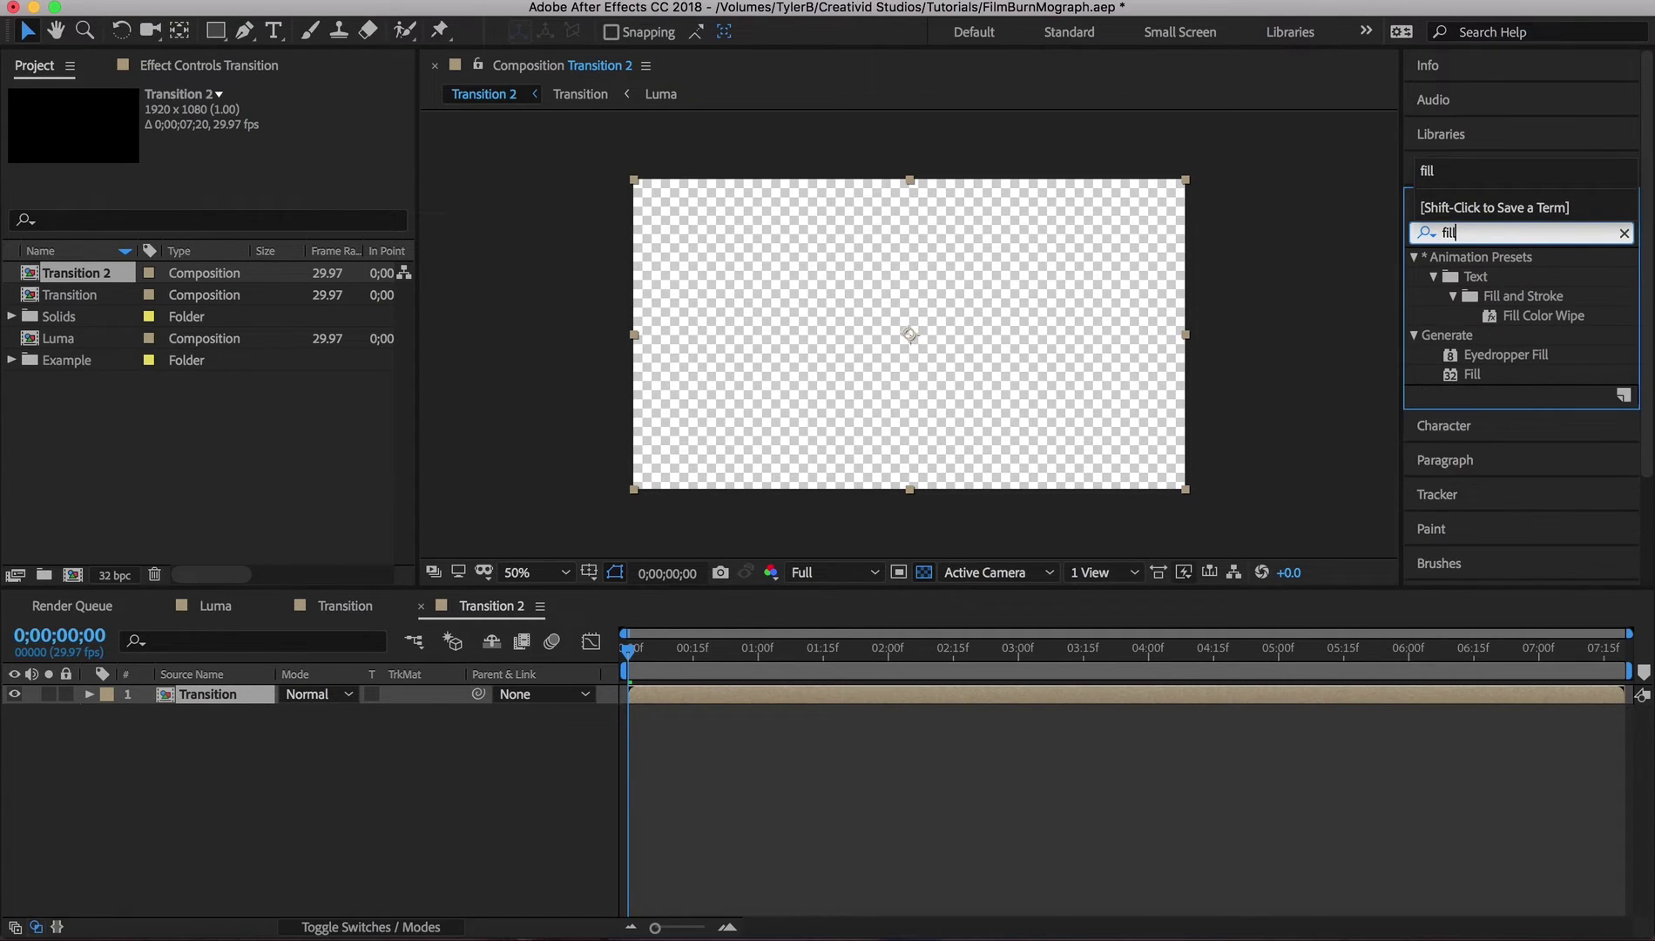
left_click_drag(1474, 375, 911, 324)
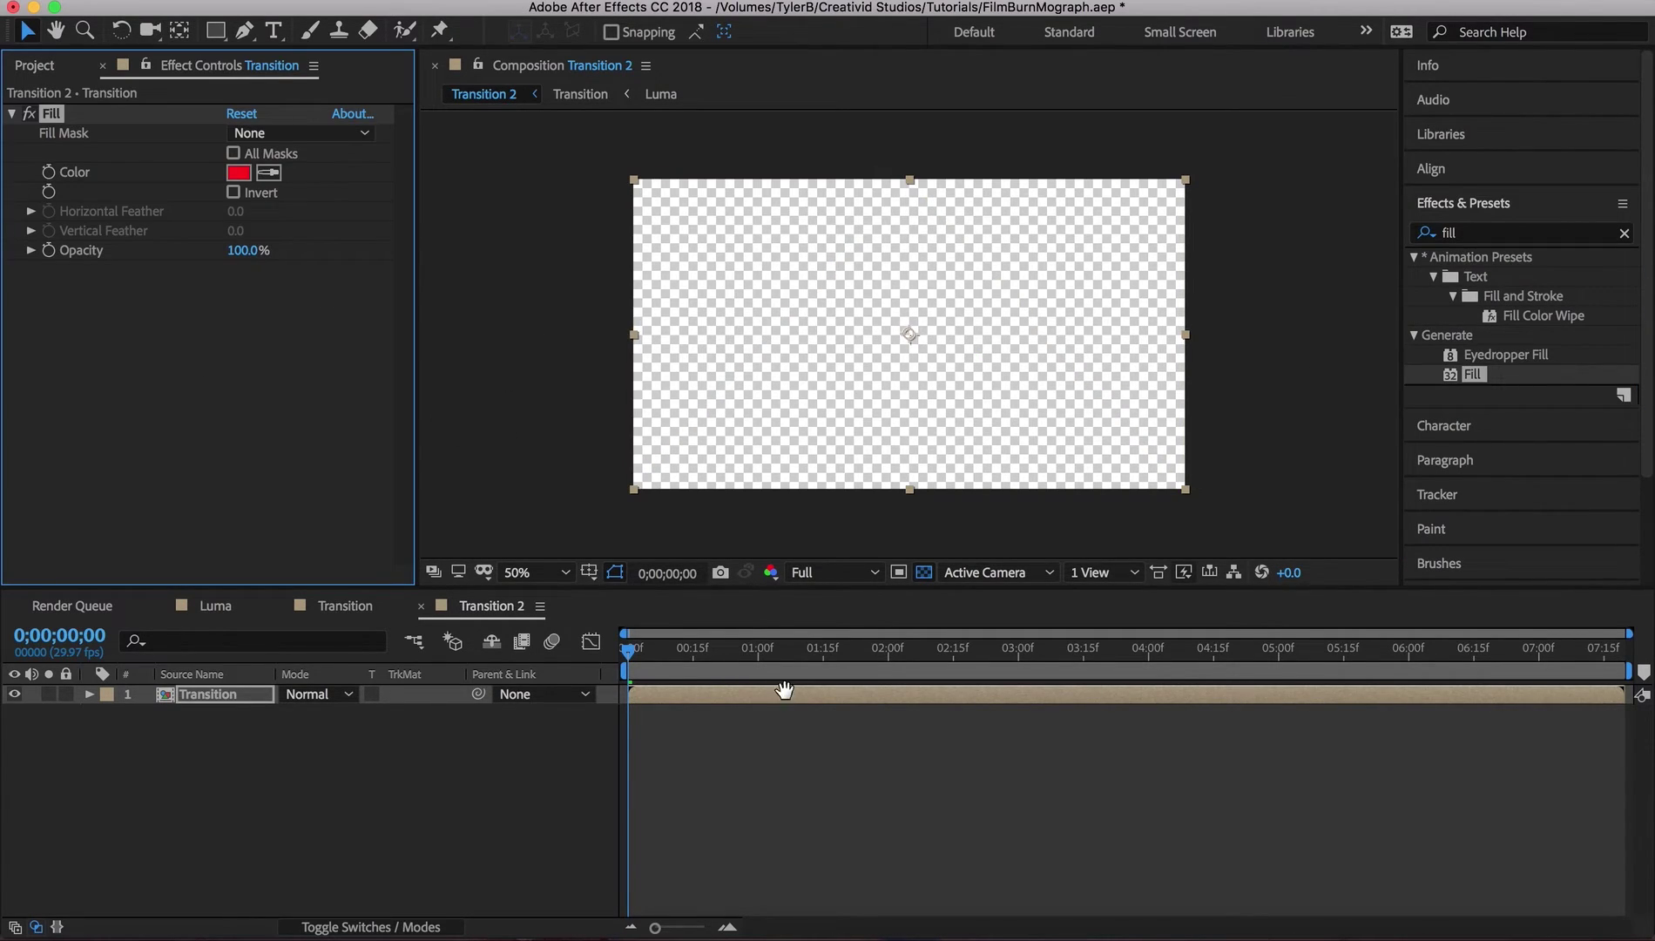
- Check the red text at frame 17 and trim the layer to end around 7 seconds
left_click_drag(719, 650, 711, 660)
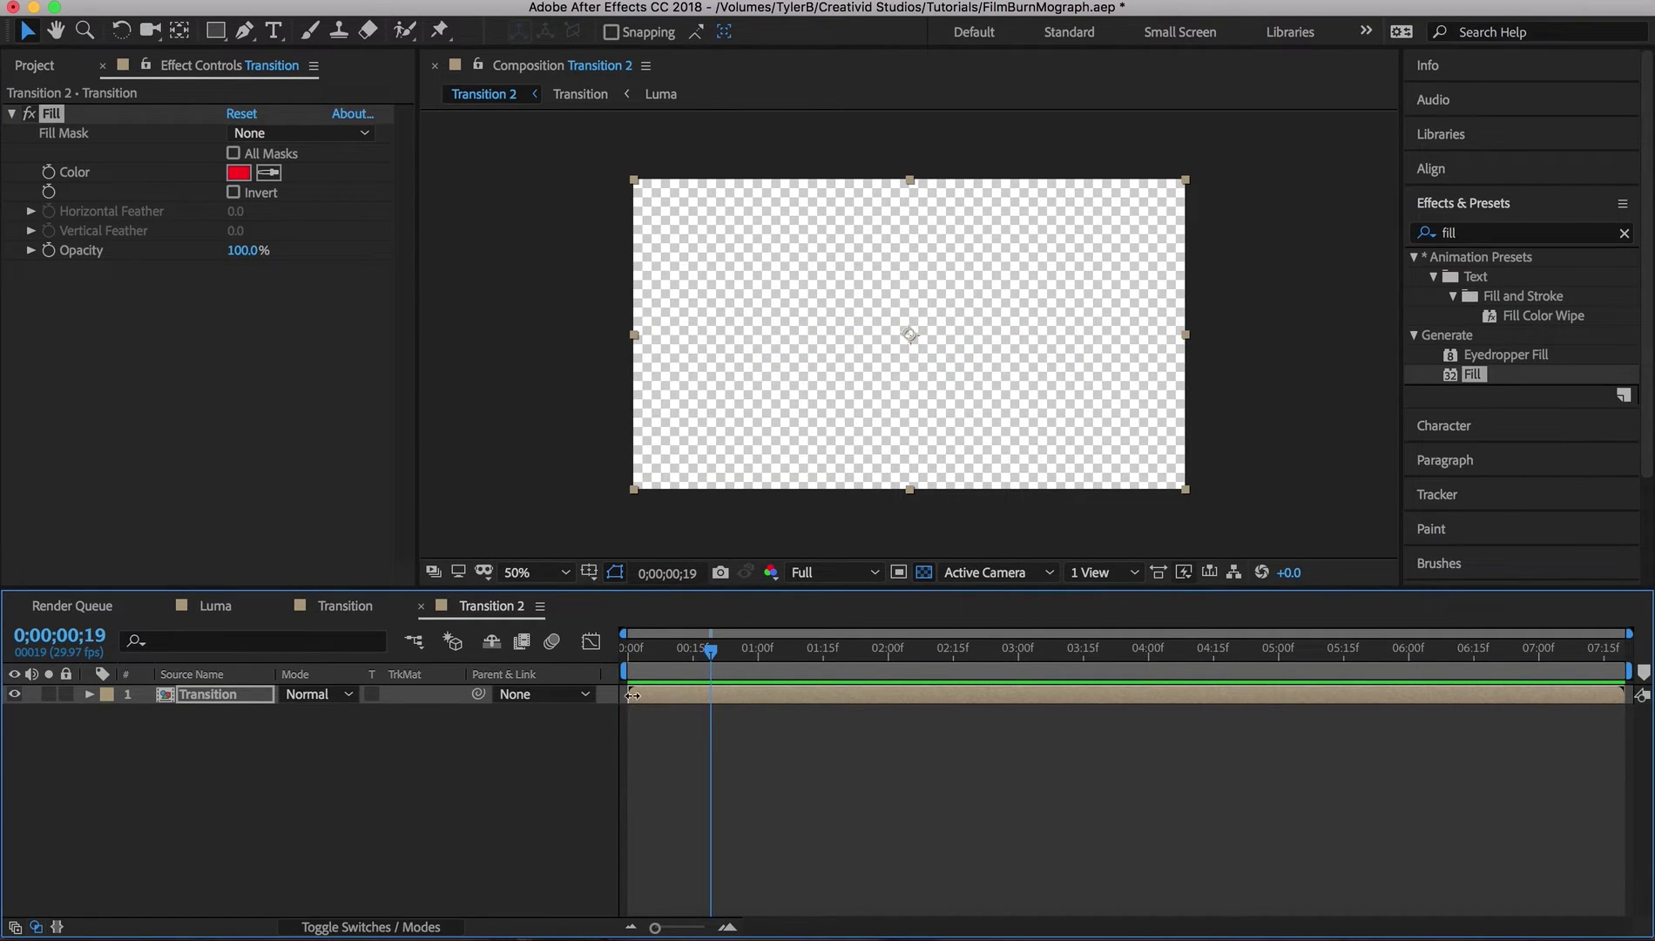
left_click_drag(750, 697, 667, 708)
left_click(685, 769)
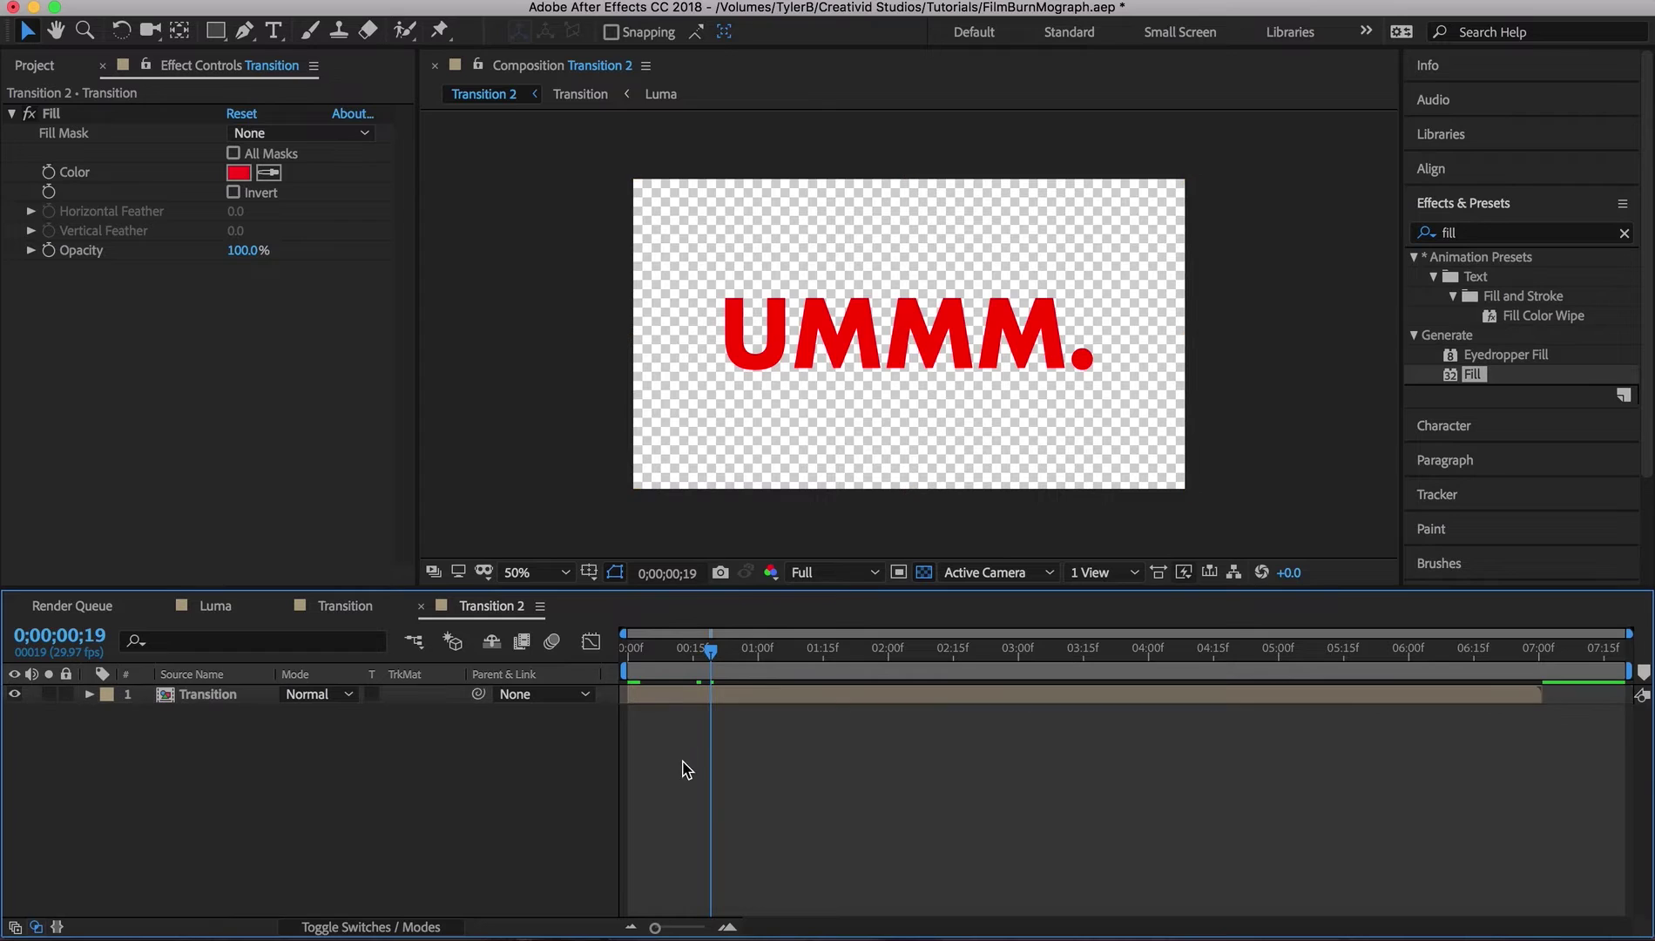
left_click_drag(675, 649, 628, 650)
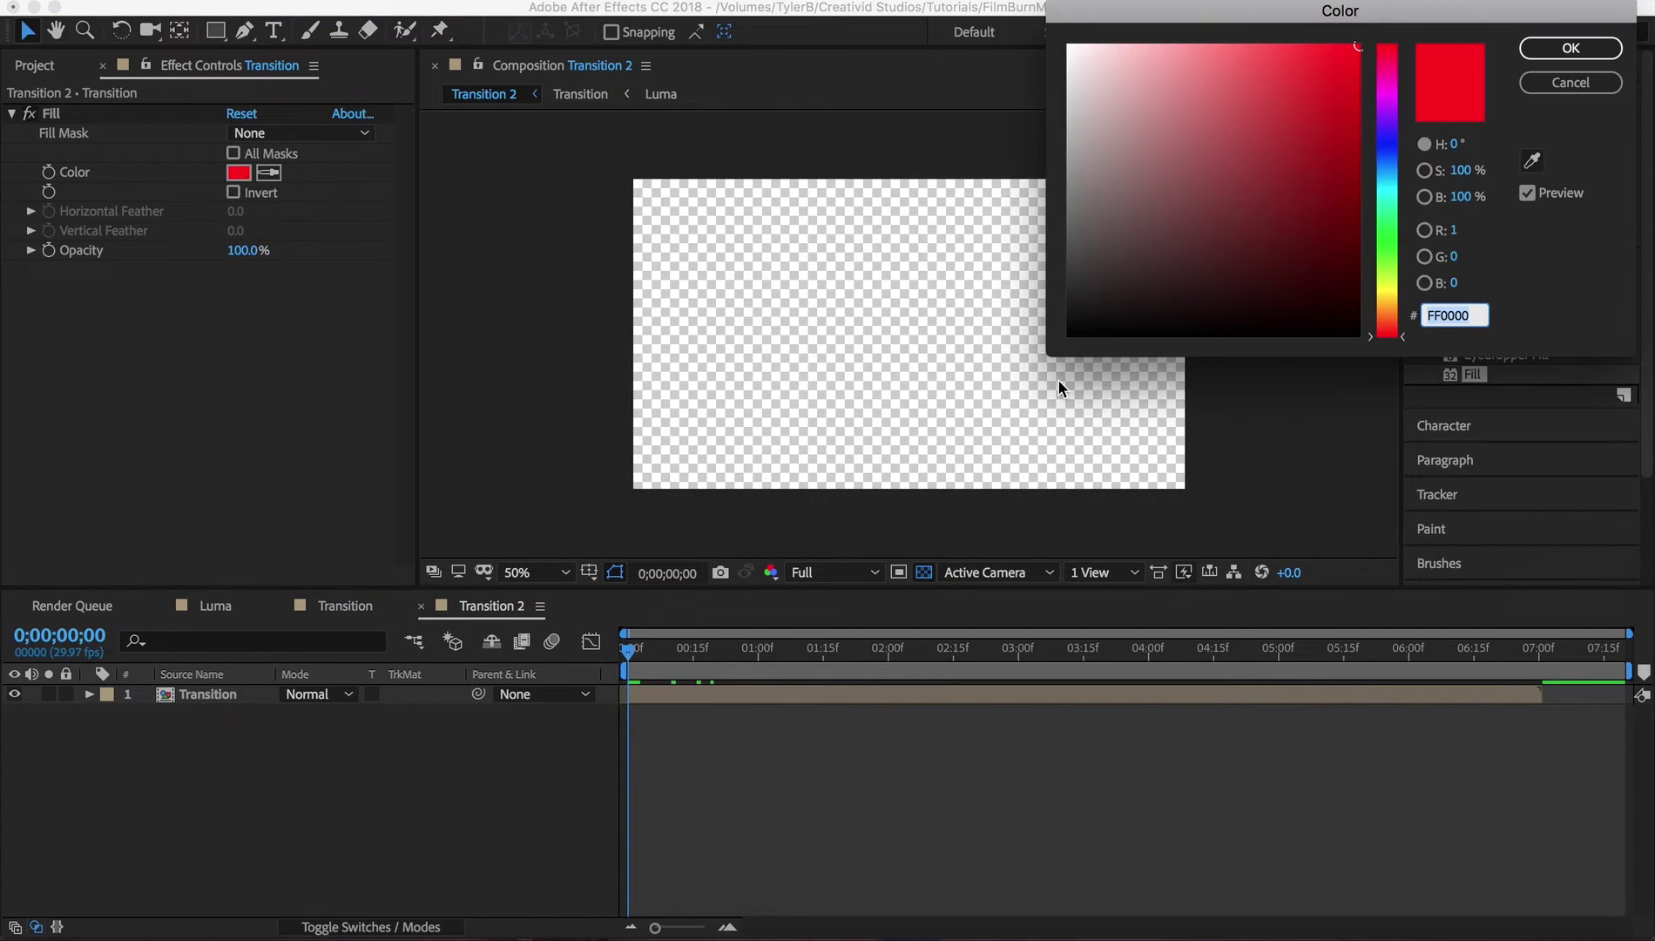
- Change the Transition layer's Fill colour from red to blue
left_click(1230, 102)
left_click_drag(1386, 146, 1387, 176)
left_click(1570, 48)
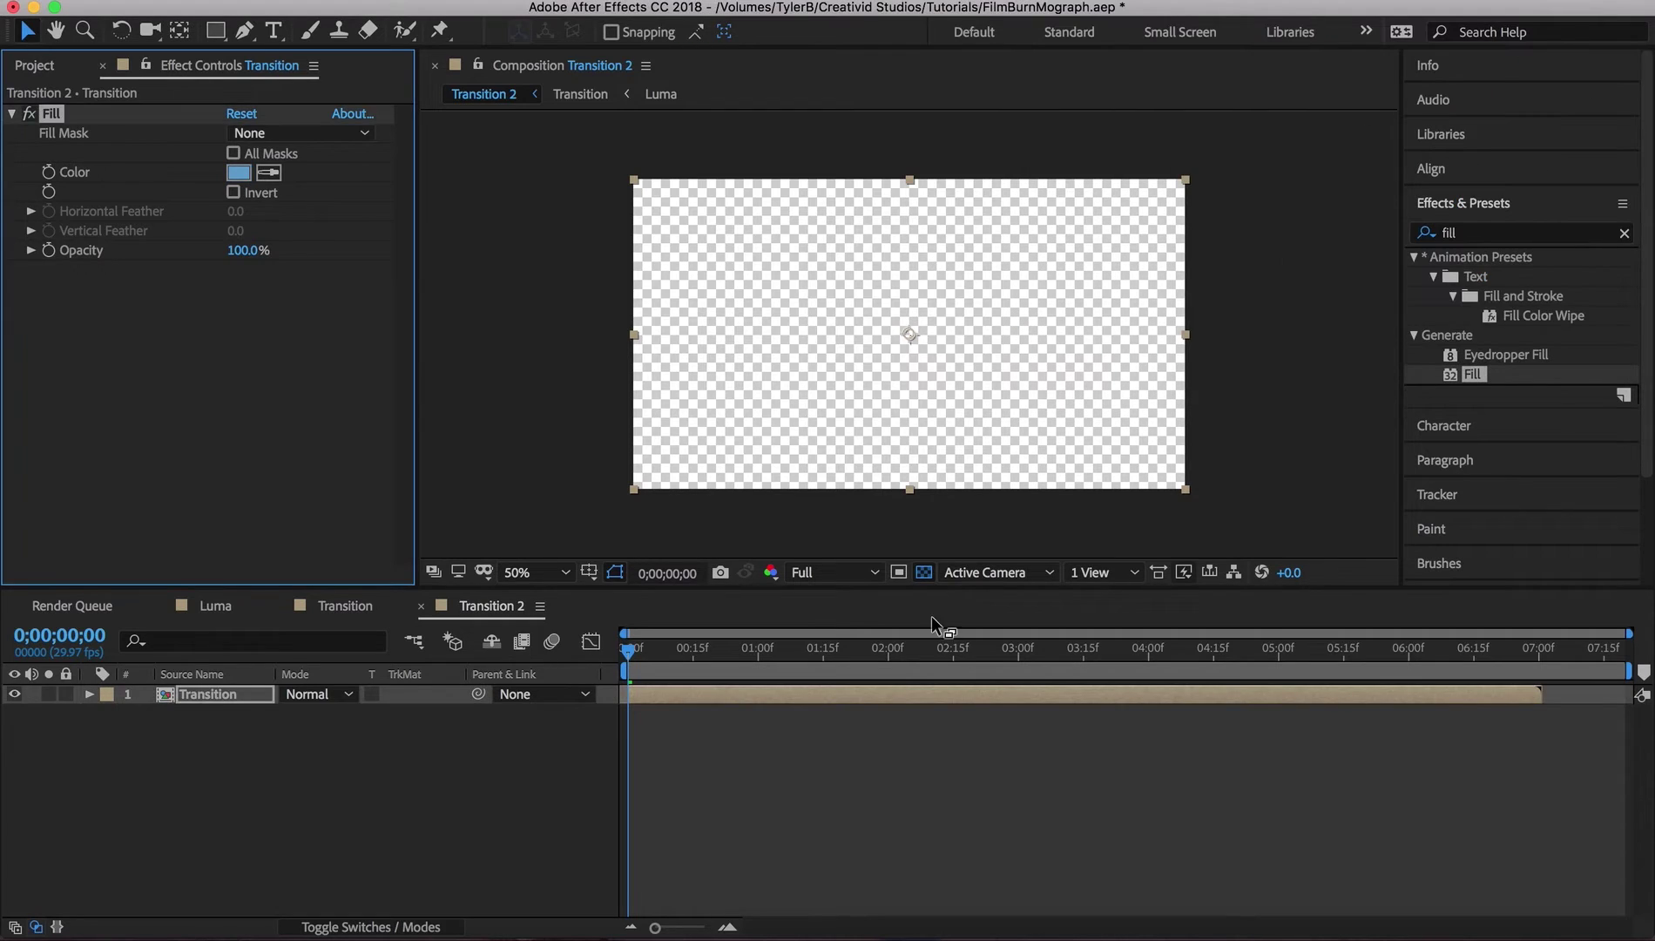
- Duplicate the Transition layer and make the top copy's Fill teal
left_click(702, 696)
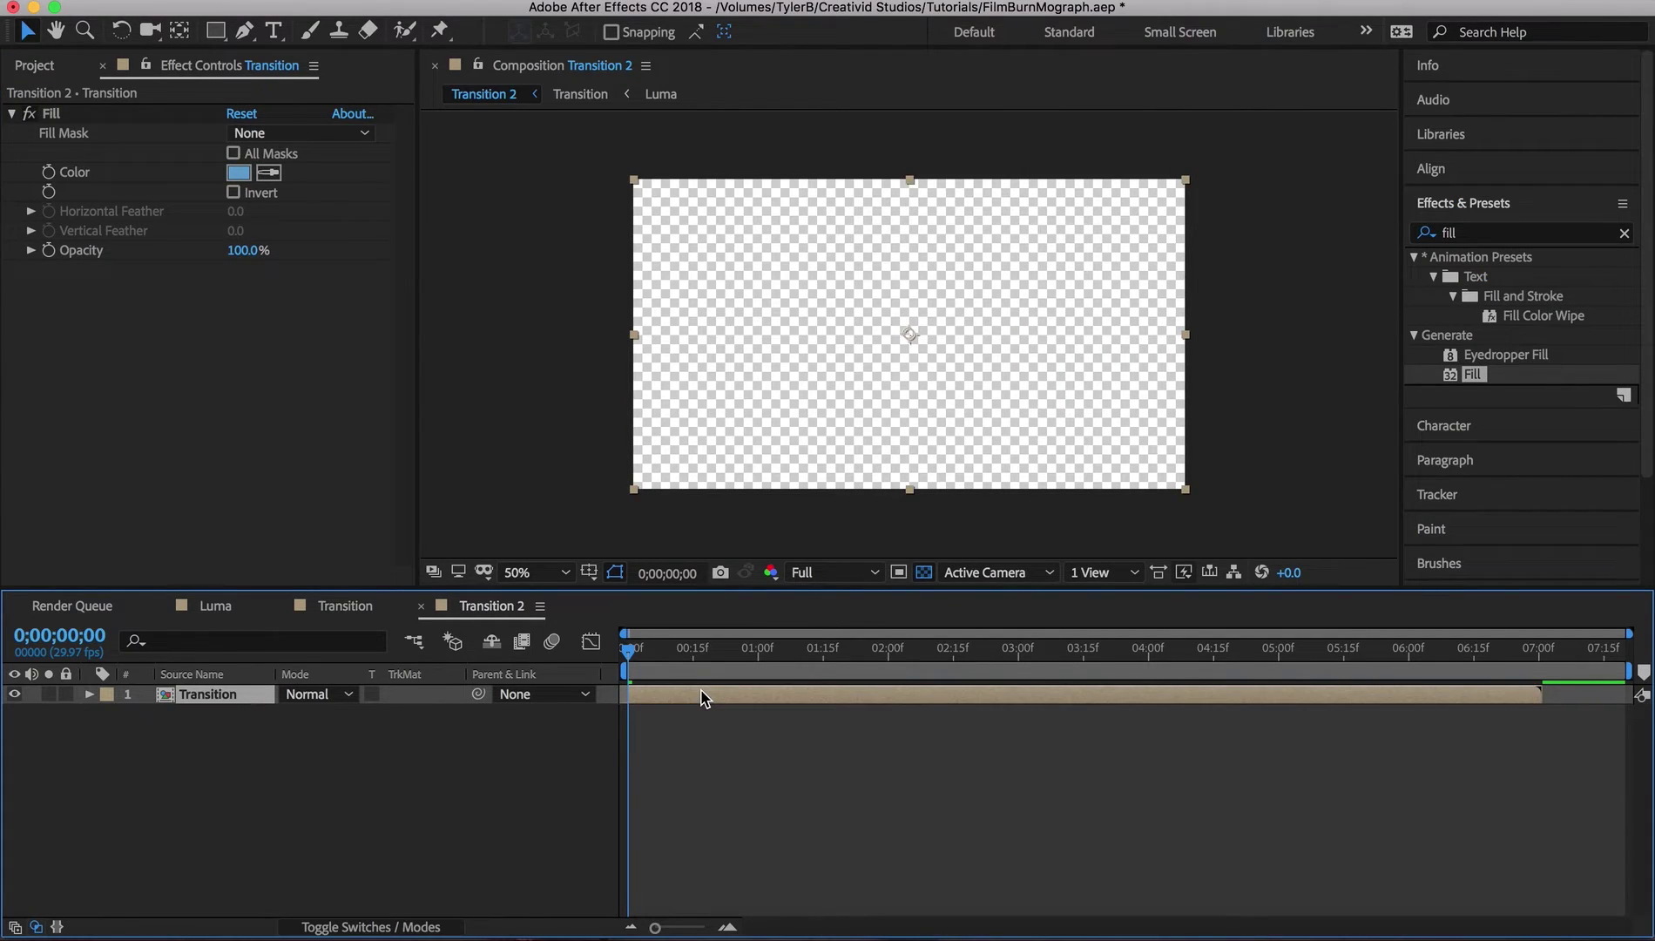
key("ctrl+d")
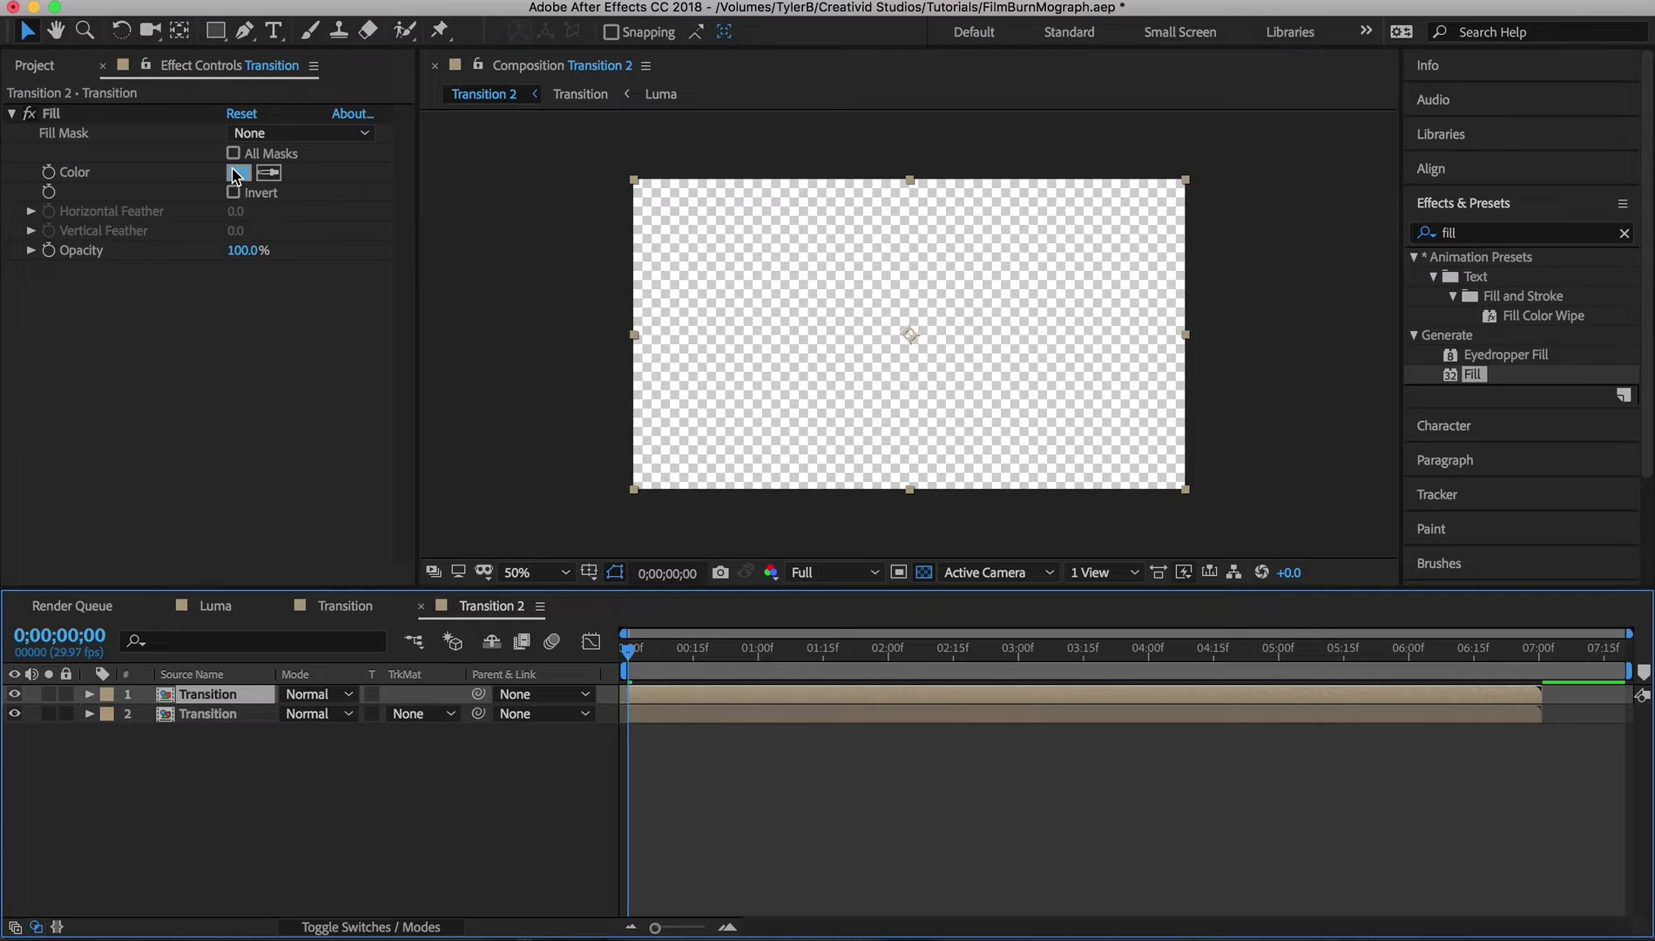
left_click(238, 172)
left_click(1390, 200)
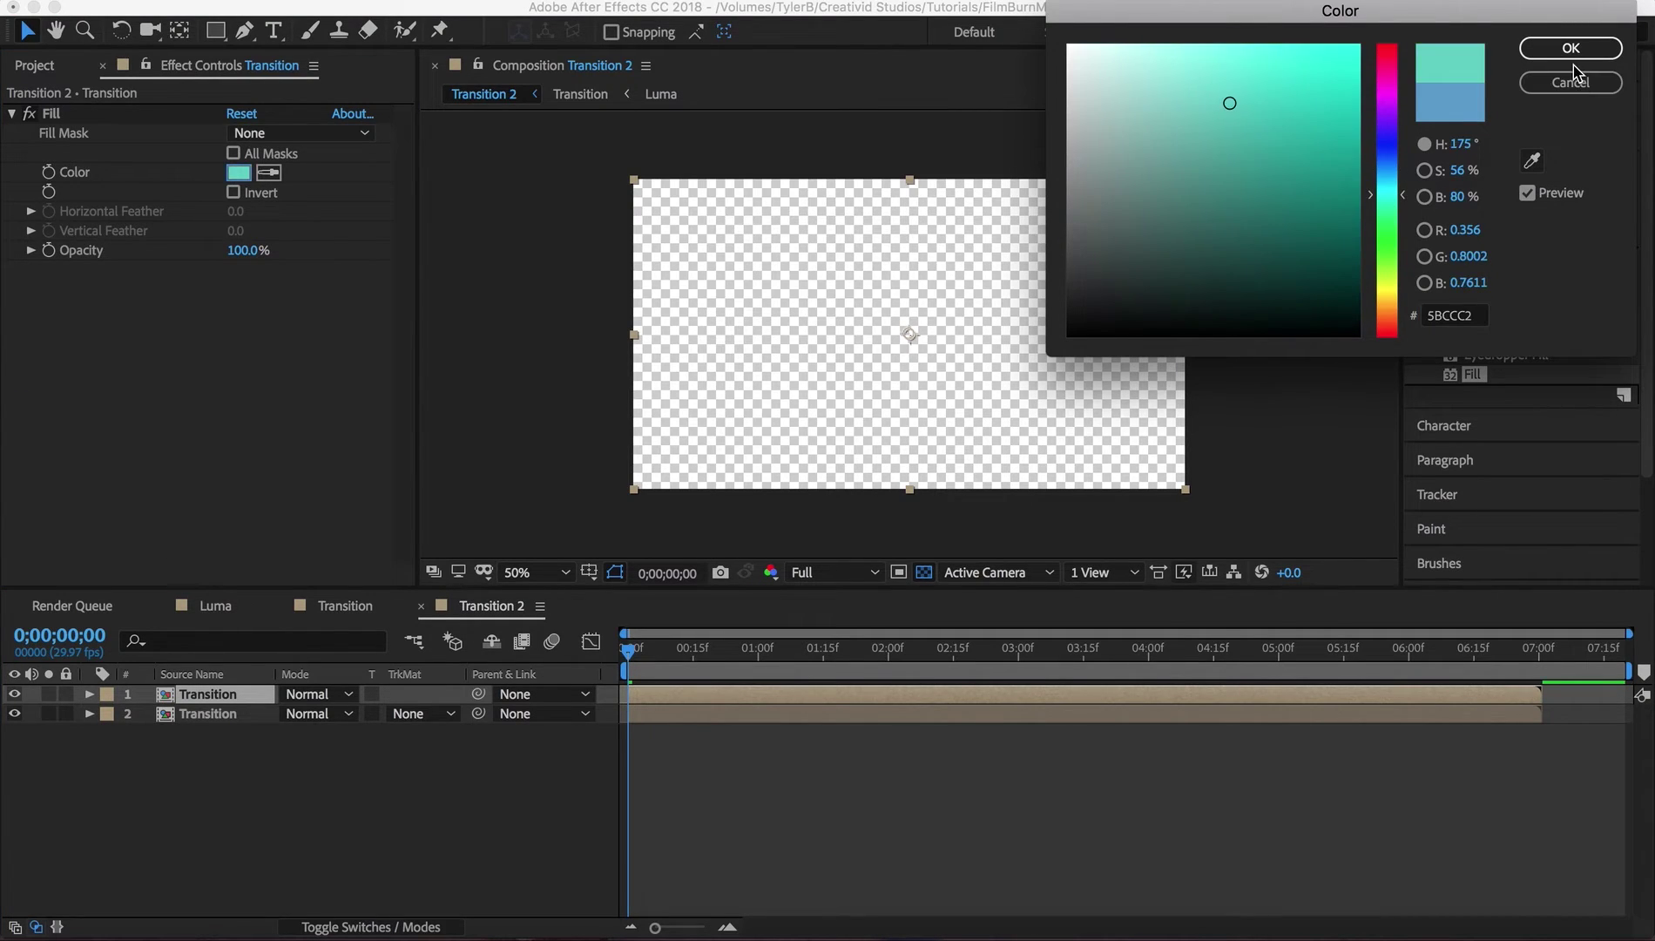
left_click(1570, 48)
- Duplicate the top layer again and make its Fill purple
left_click(662, 721)
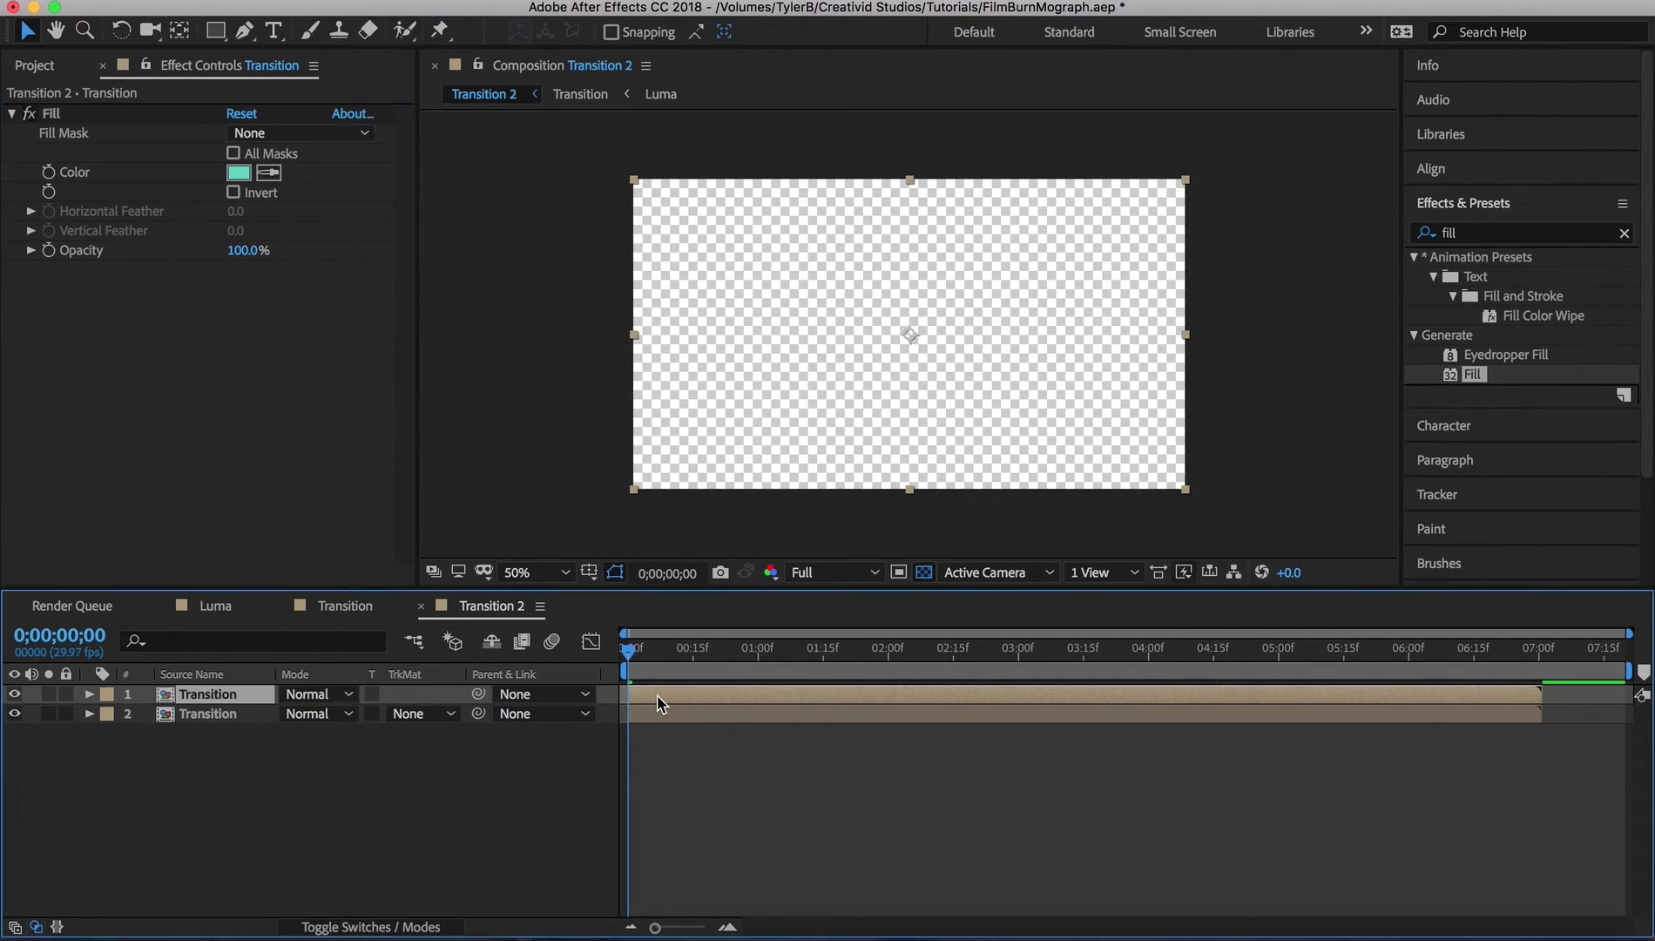
key("ctrl+d")
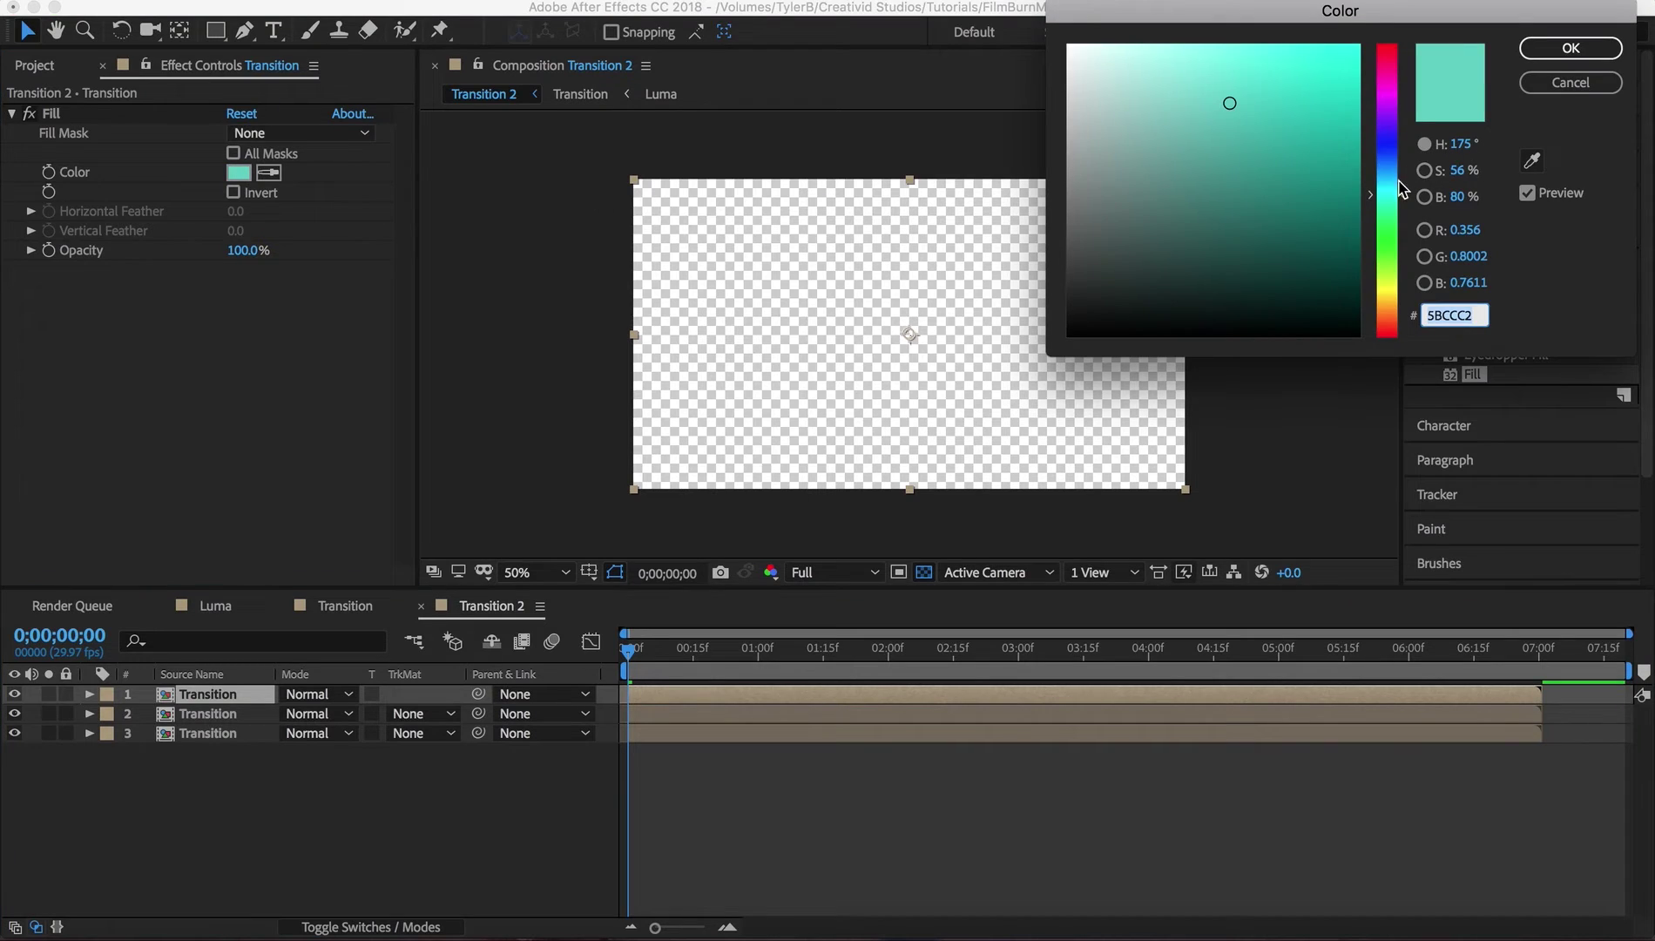
left_click(1388, 125)
left_click(1577, 46)
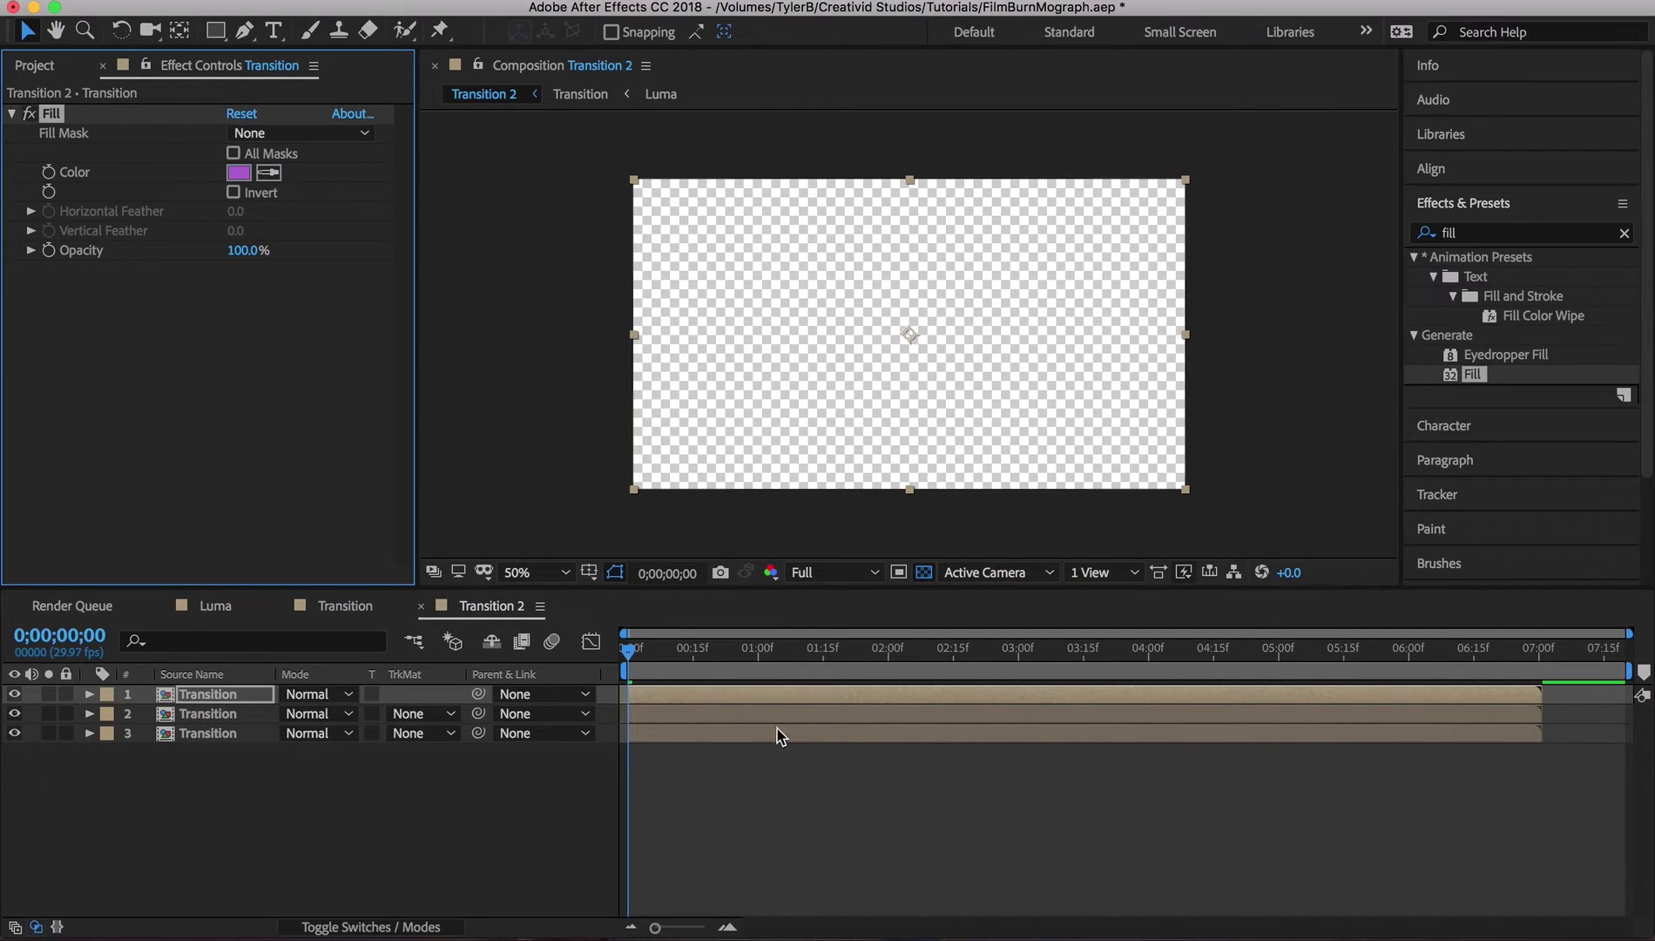
- Add a fourth copy with a fully saturated yellow Fill and preview the coloured text
left_click(211, 695)
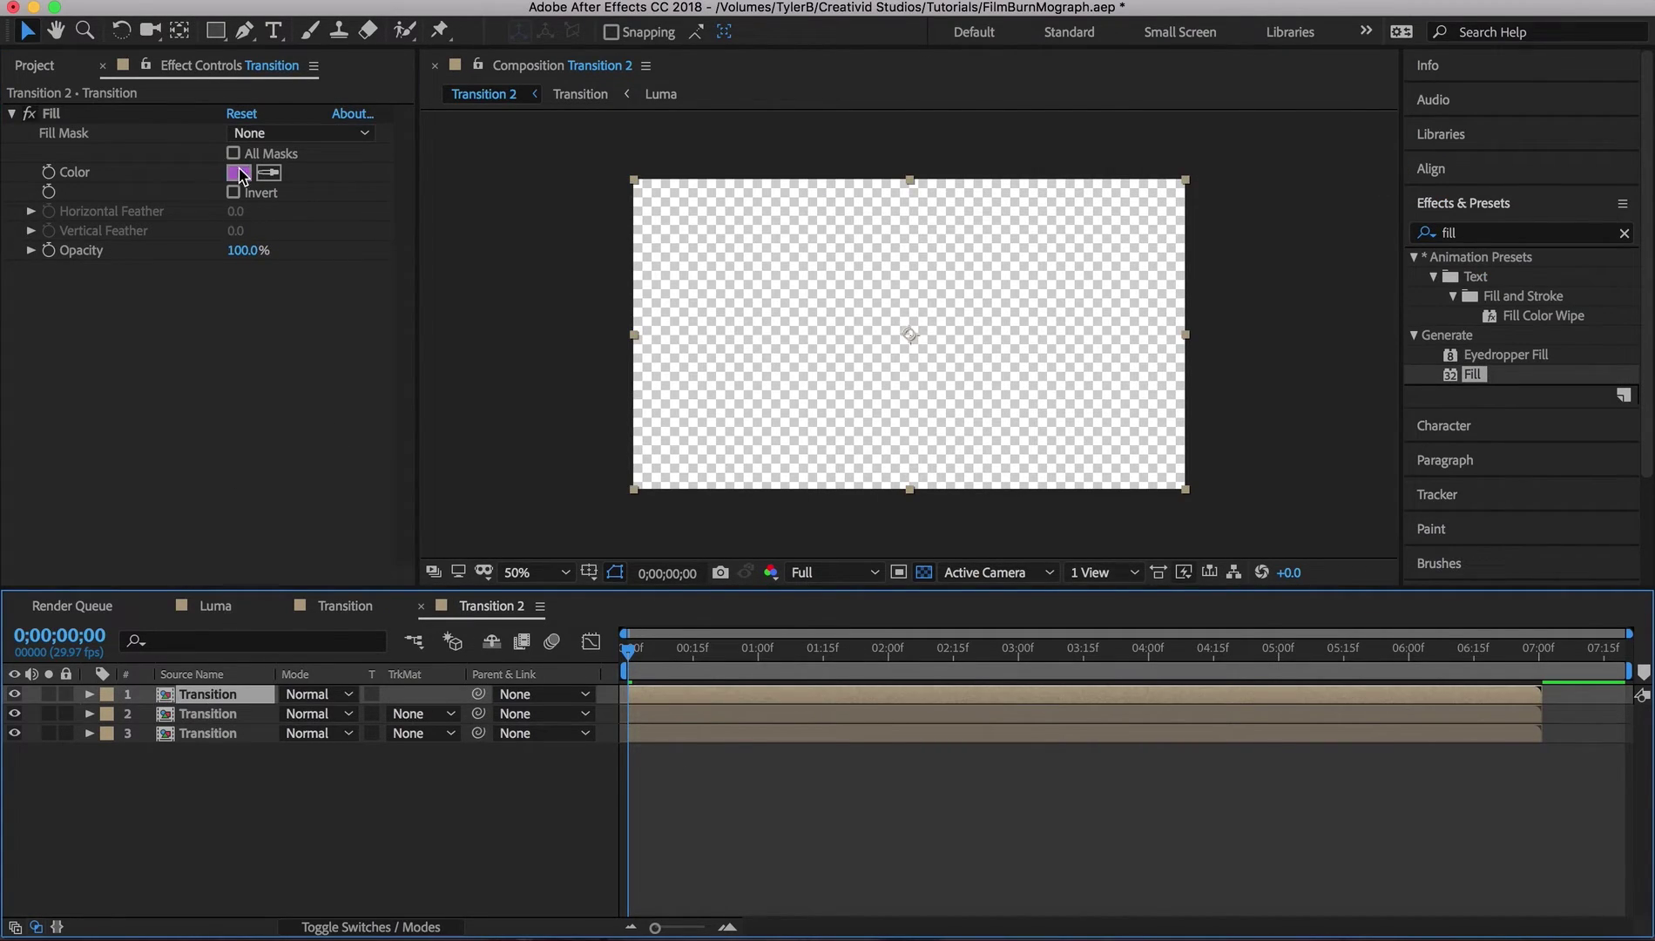
left_click(142, 118)
left_click(227, 698)
key("ctrl+d")
left_click(245, 179)
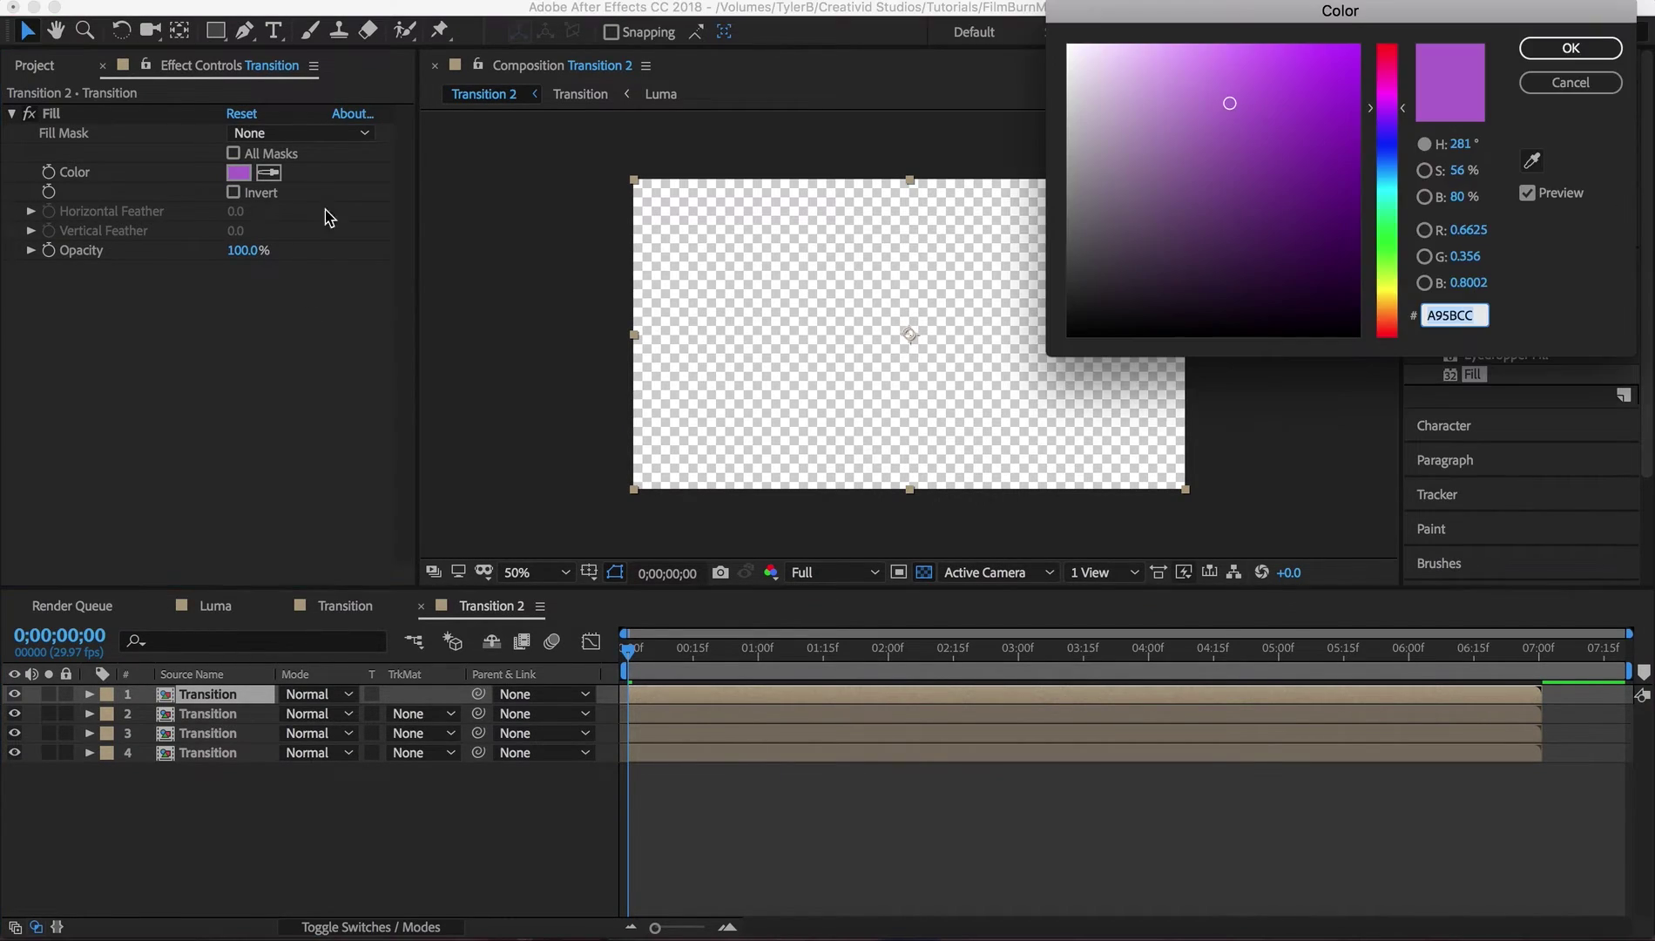
left_click(1385, 314)
left_click_drag(1388, 319, 1388, 296)
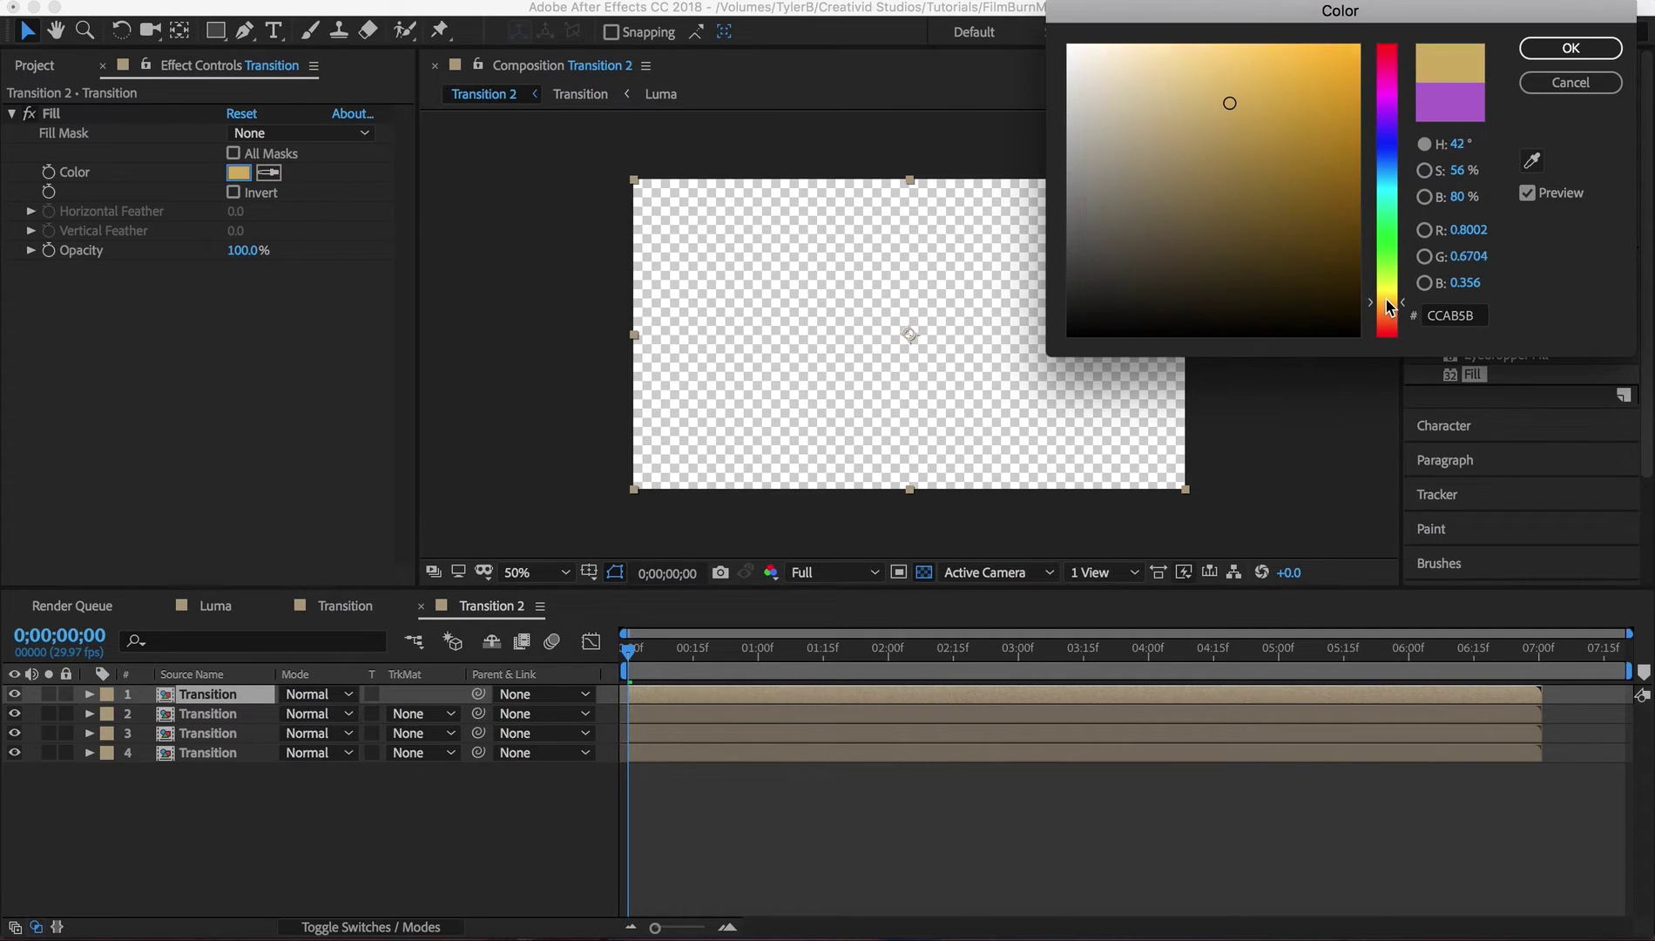
left_click_drag(1324, 72, 1360, 44)
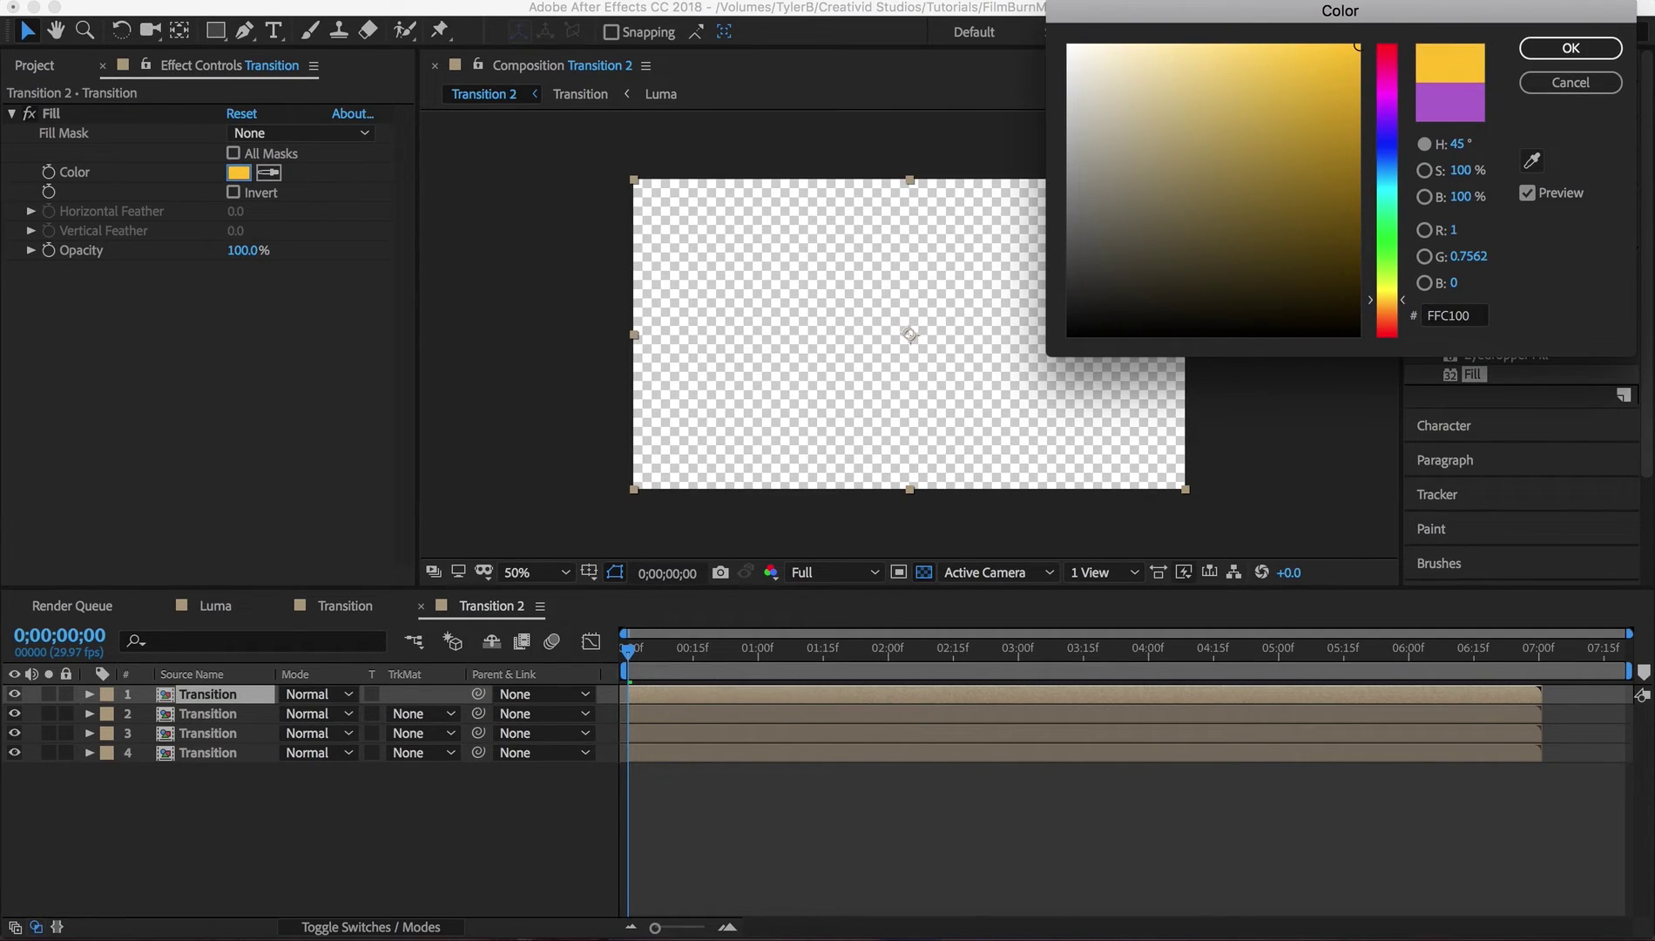
left_click(1569, 48)
left_click(667, 743)
key("space")
key("space")
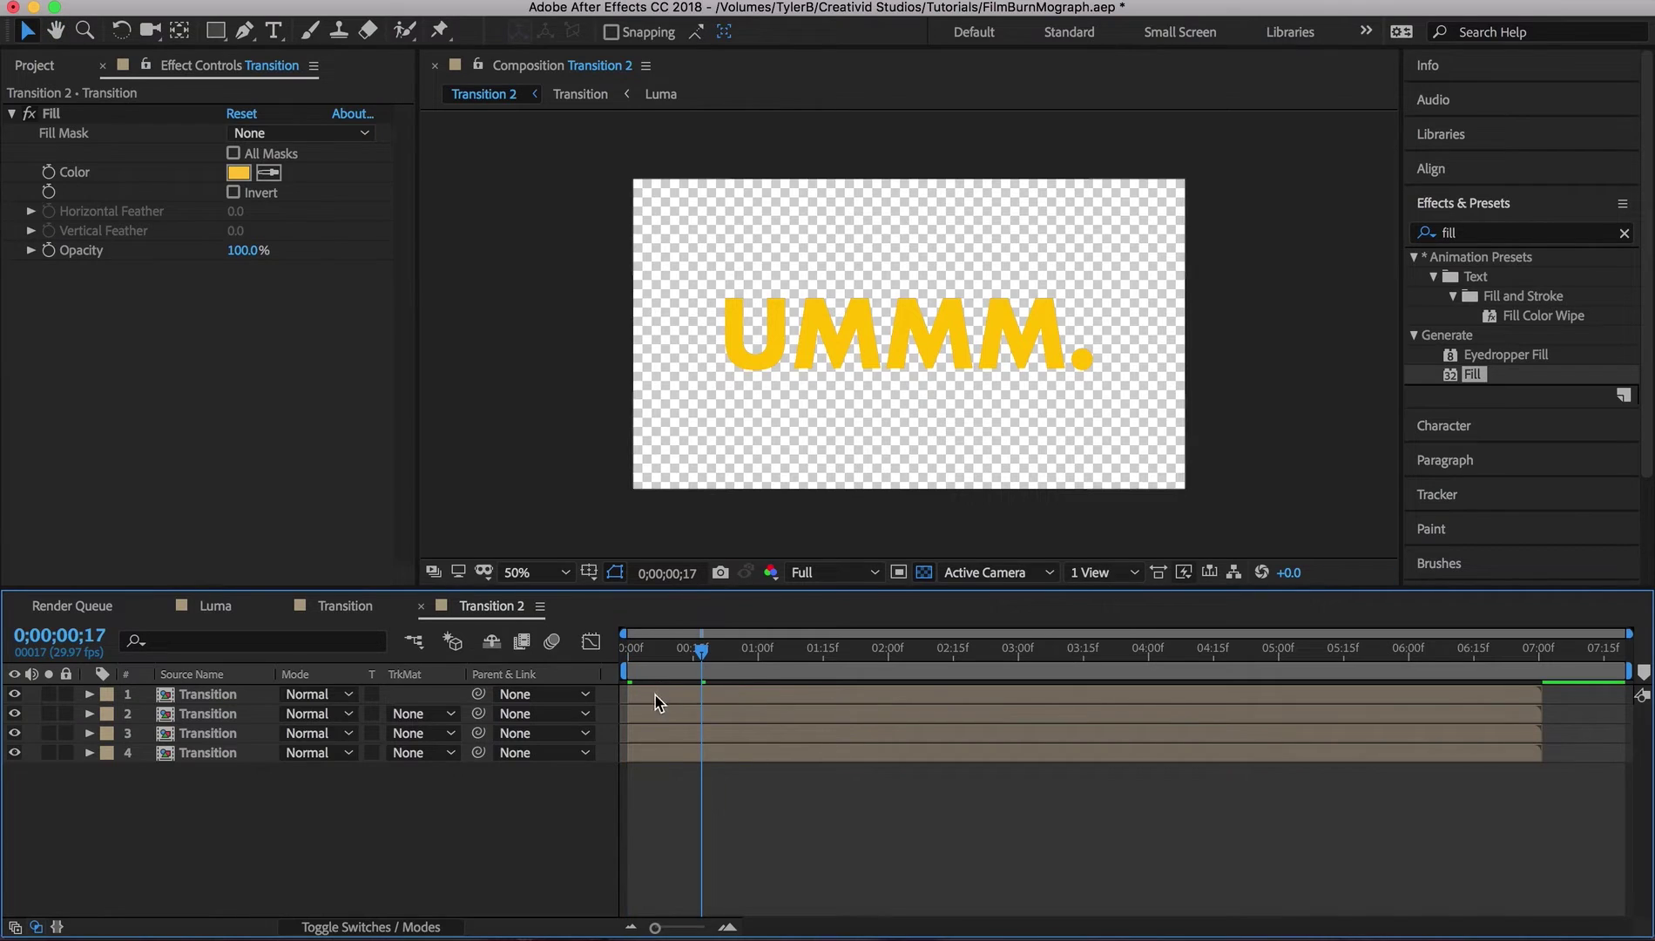
scroll(640, 727, "up", 2)
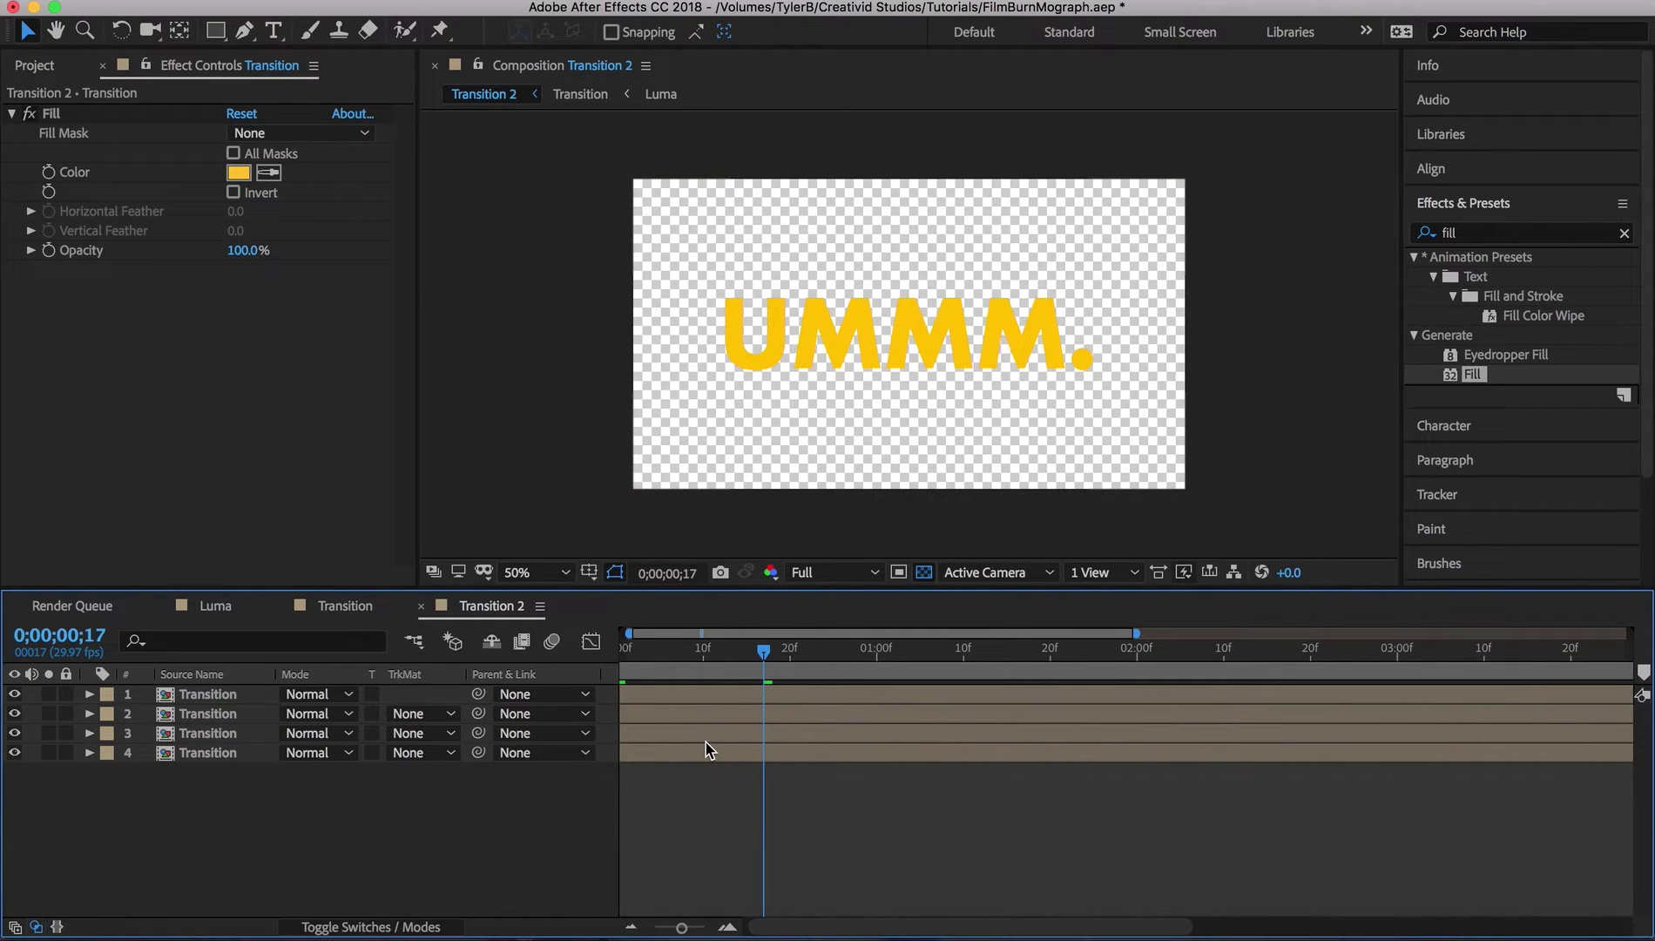
- Stagger the lower Transition copies a few frames later than the top one
key("ctrl+Down")
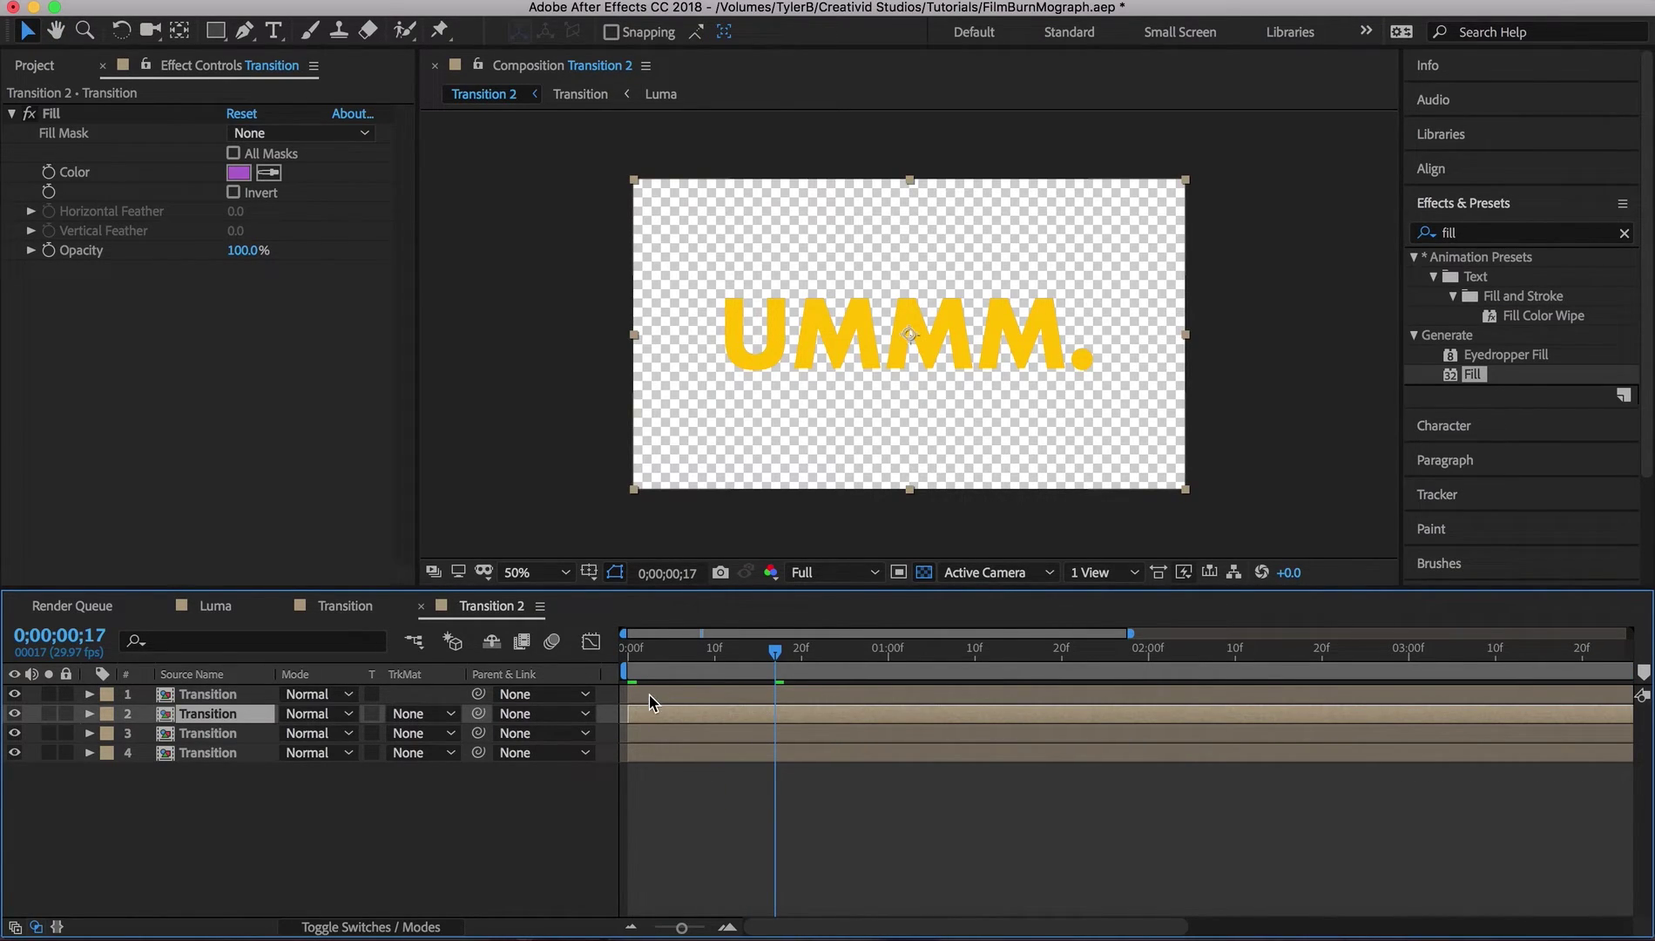
key("Home")
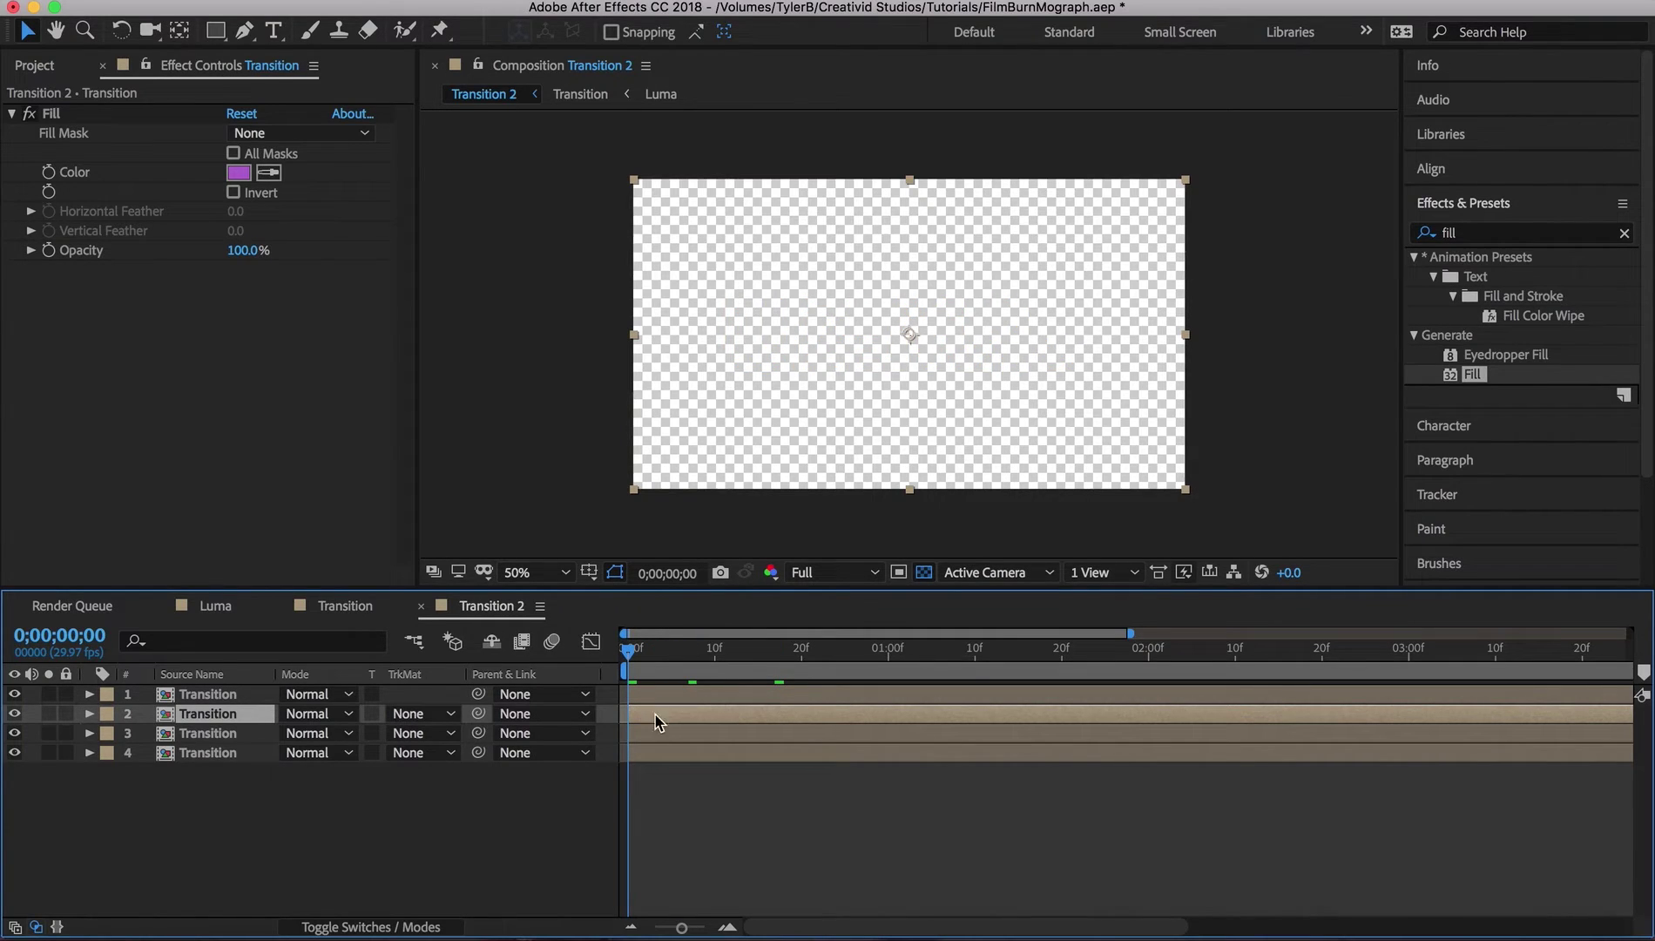
left_click_drag(653, 740, 674, 701)
left_click(708, 817)
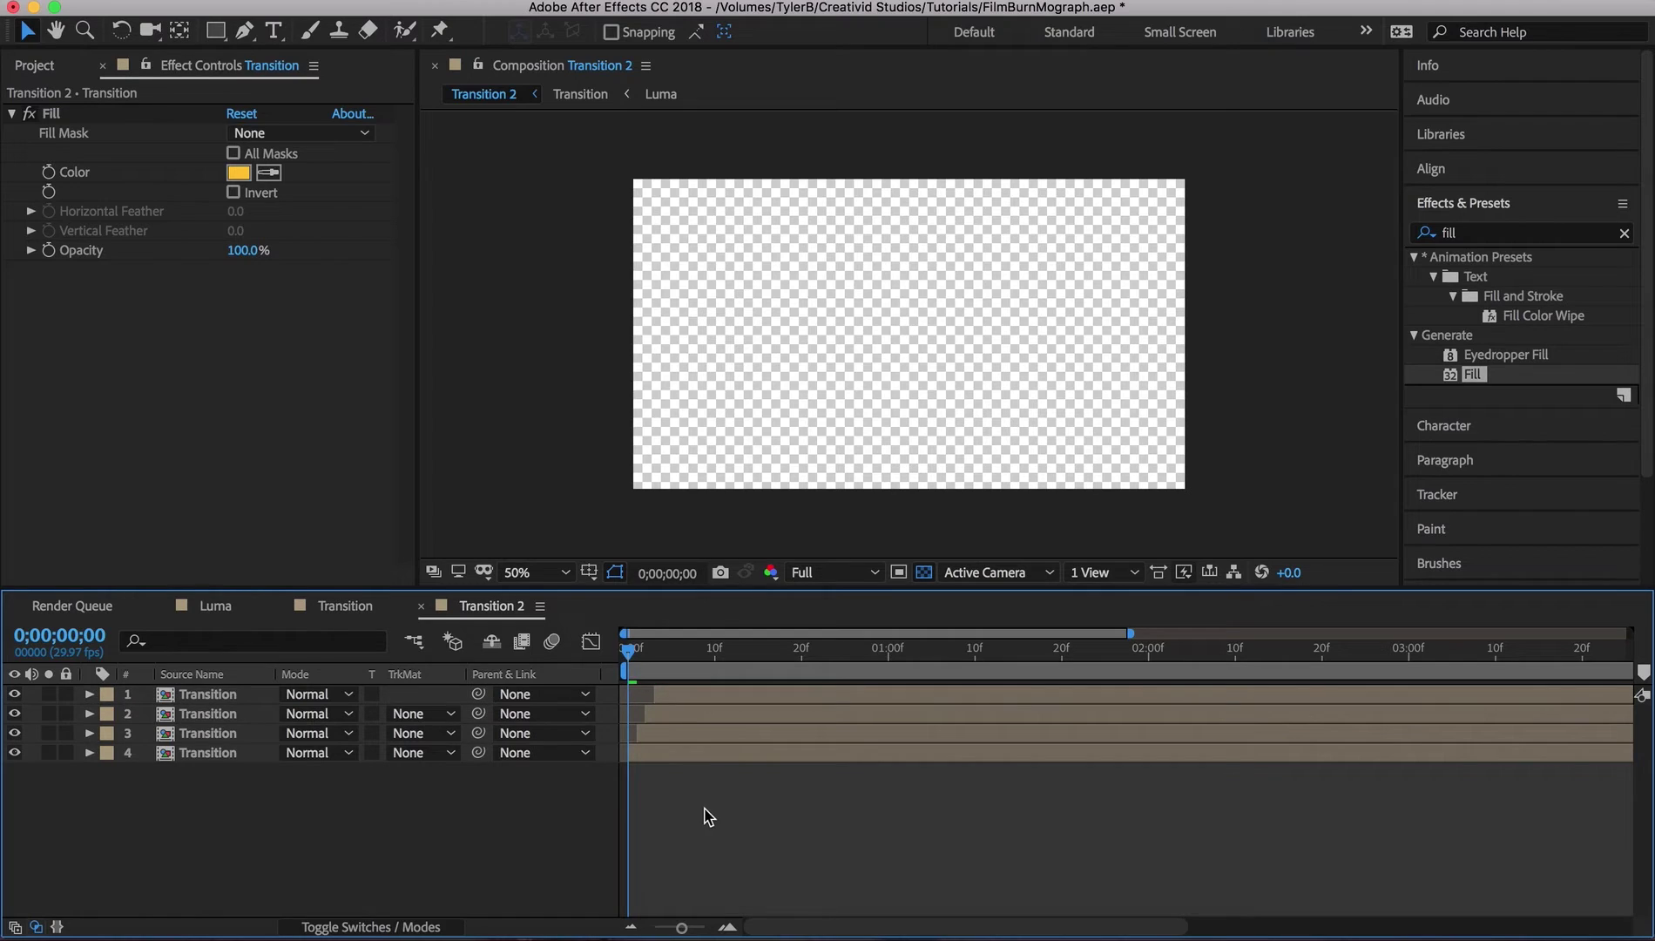
- Preview the staggered animation and inspect the colours at frame 4
key("space")
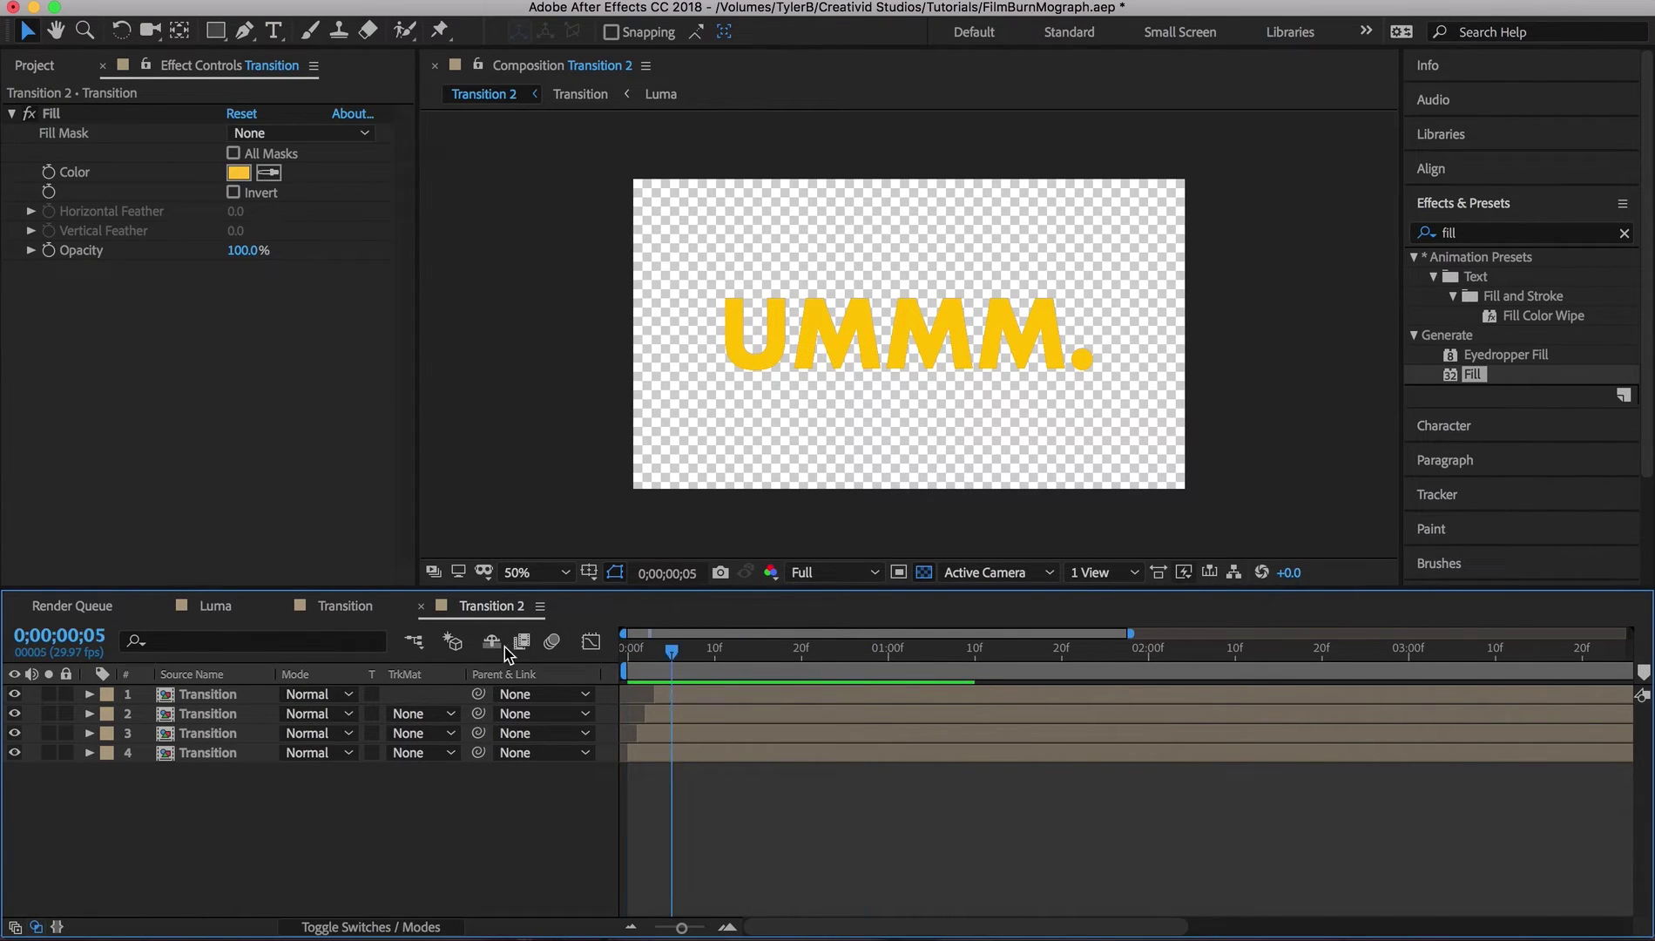
key("space")
key("space")
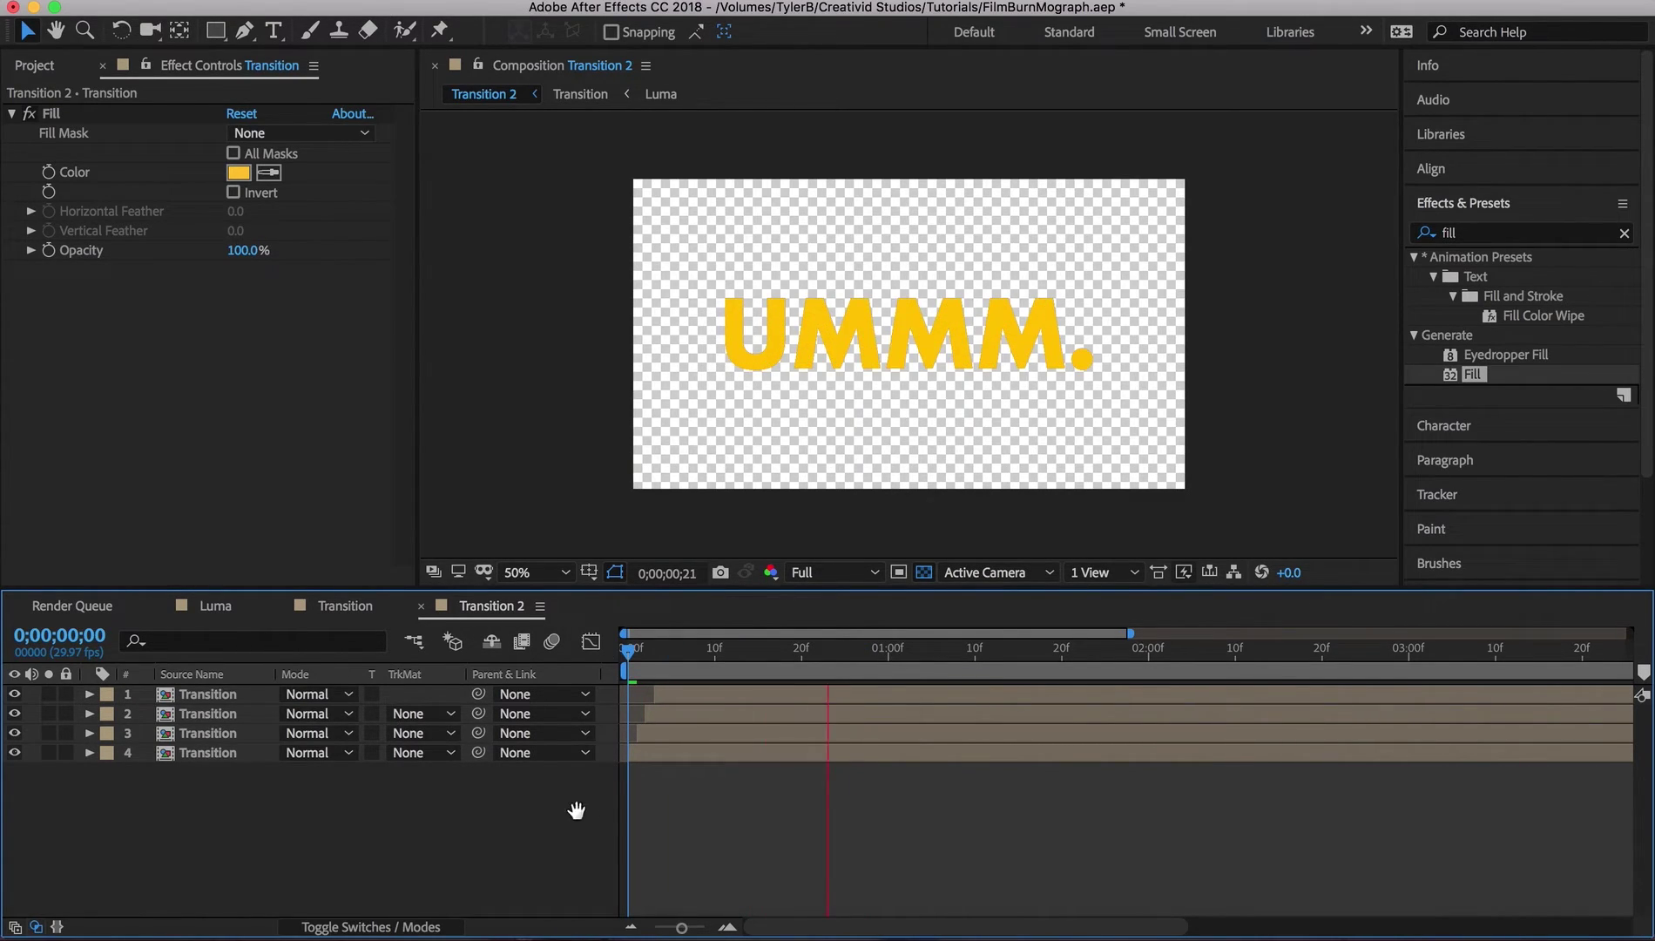
key("space")
scroll(841, 361, "up", 2)
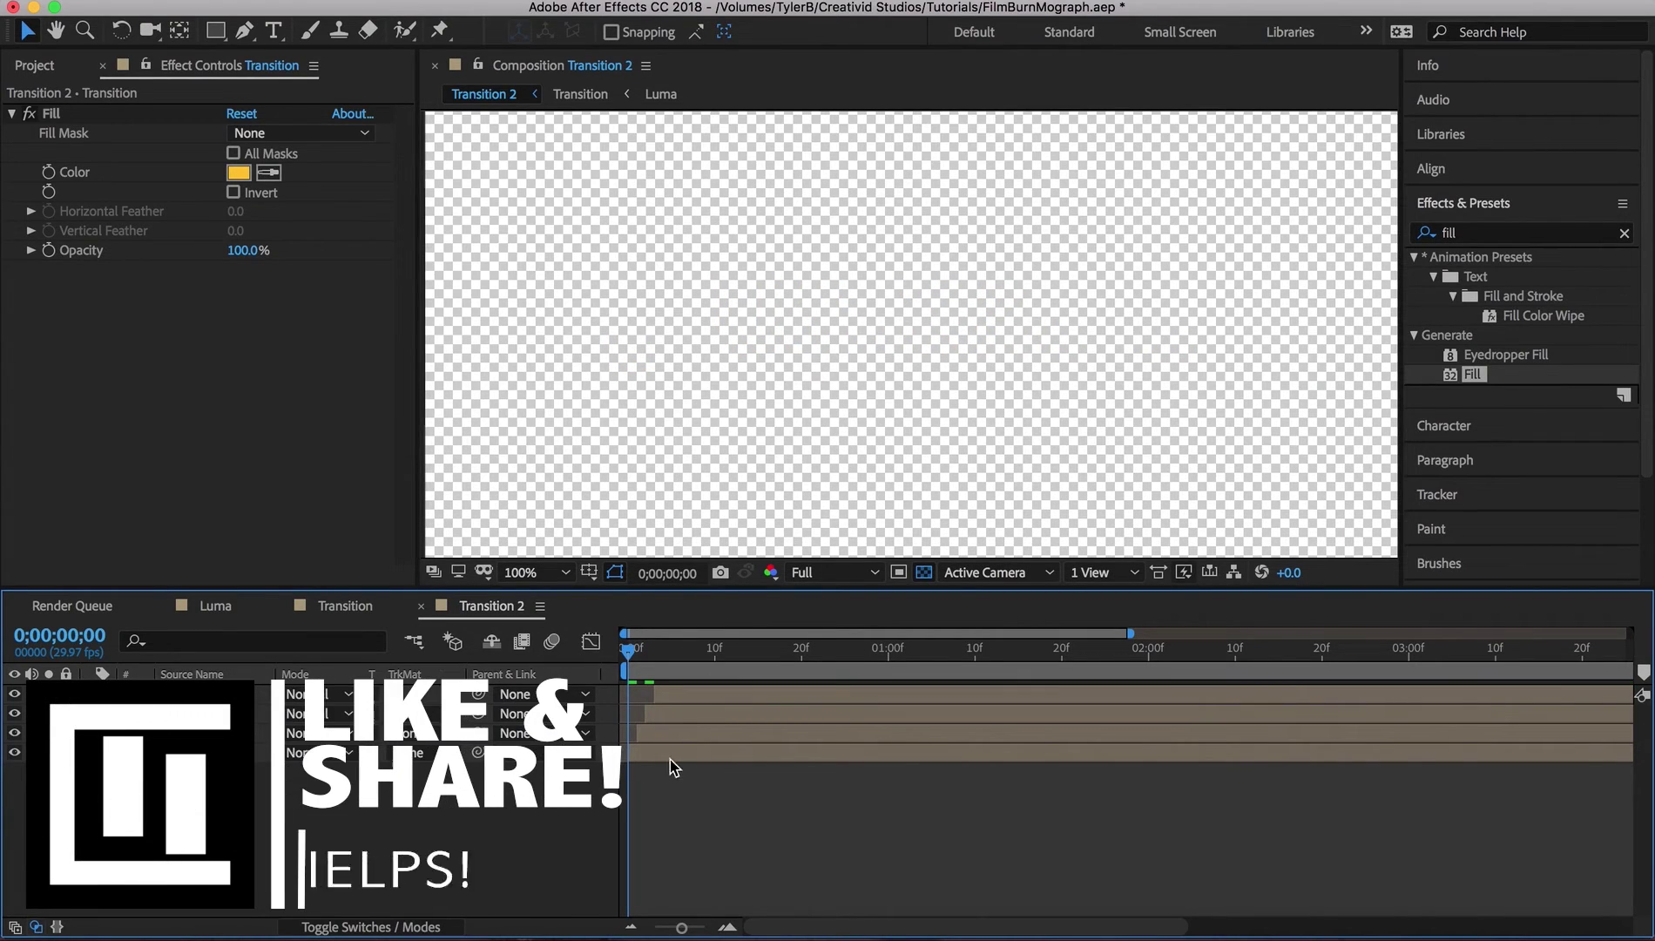
left_click_drag(641, 655, 667, 655)
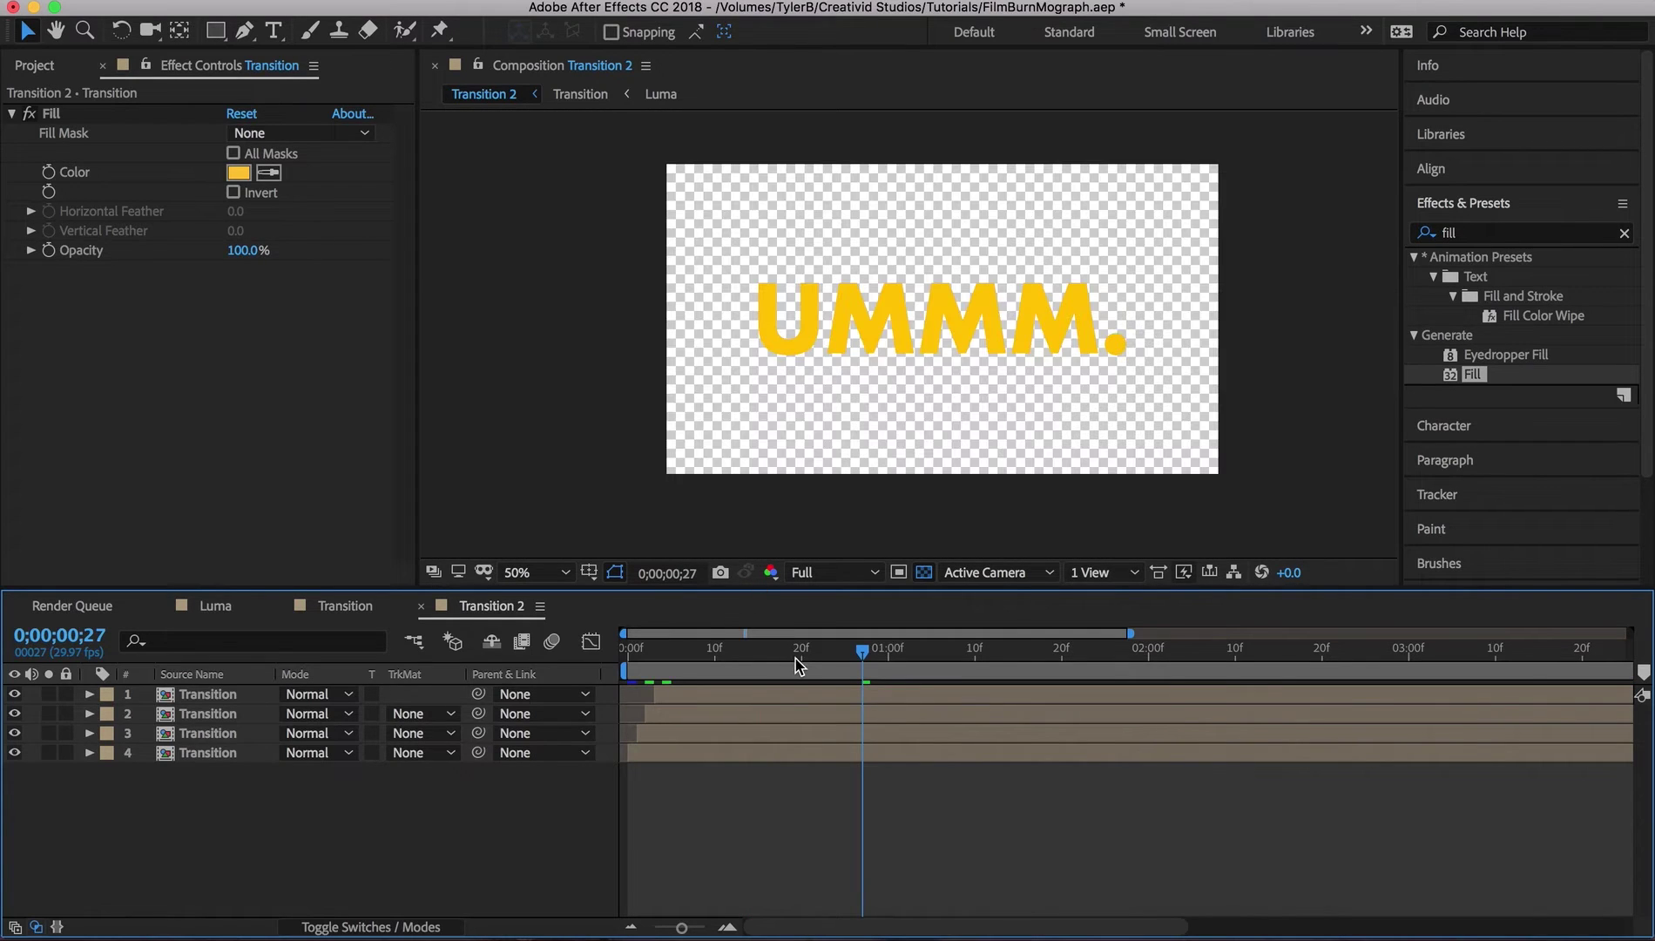
key("Home")
- Save the project, replay the preview and step back two frames
key("ctrl+s")
key("space")
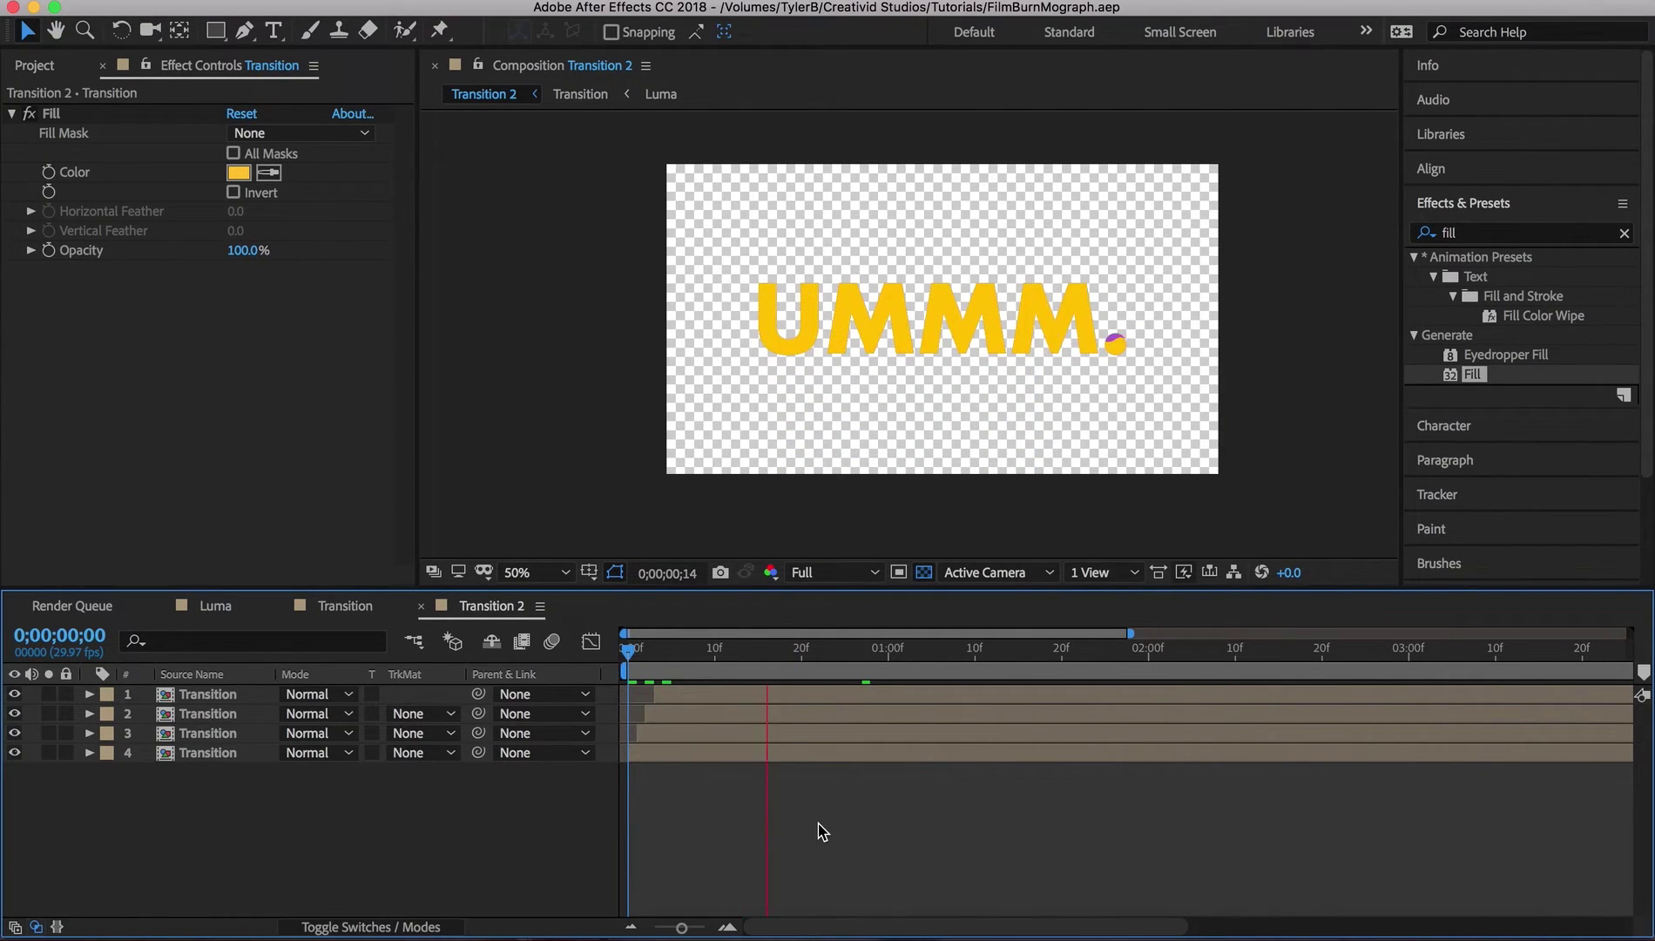
key("space")
key("space")
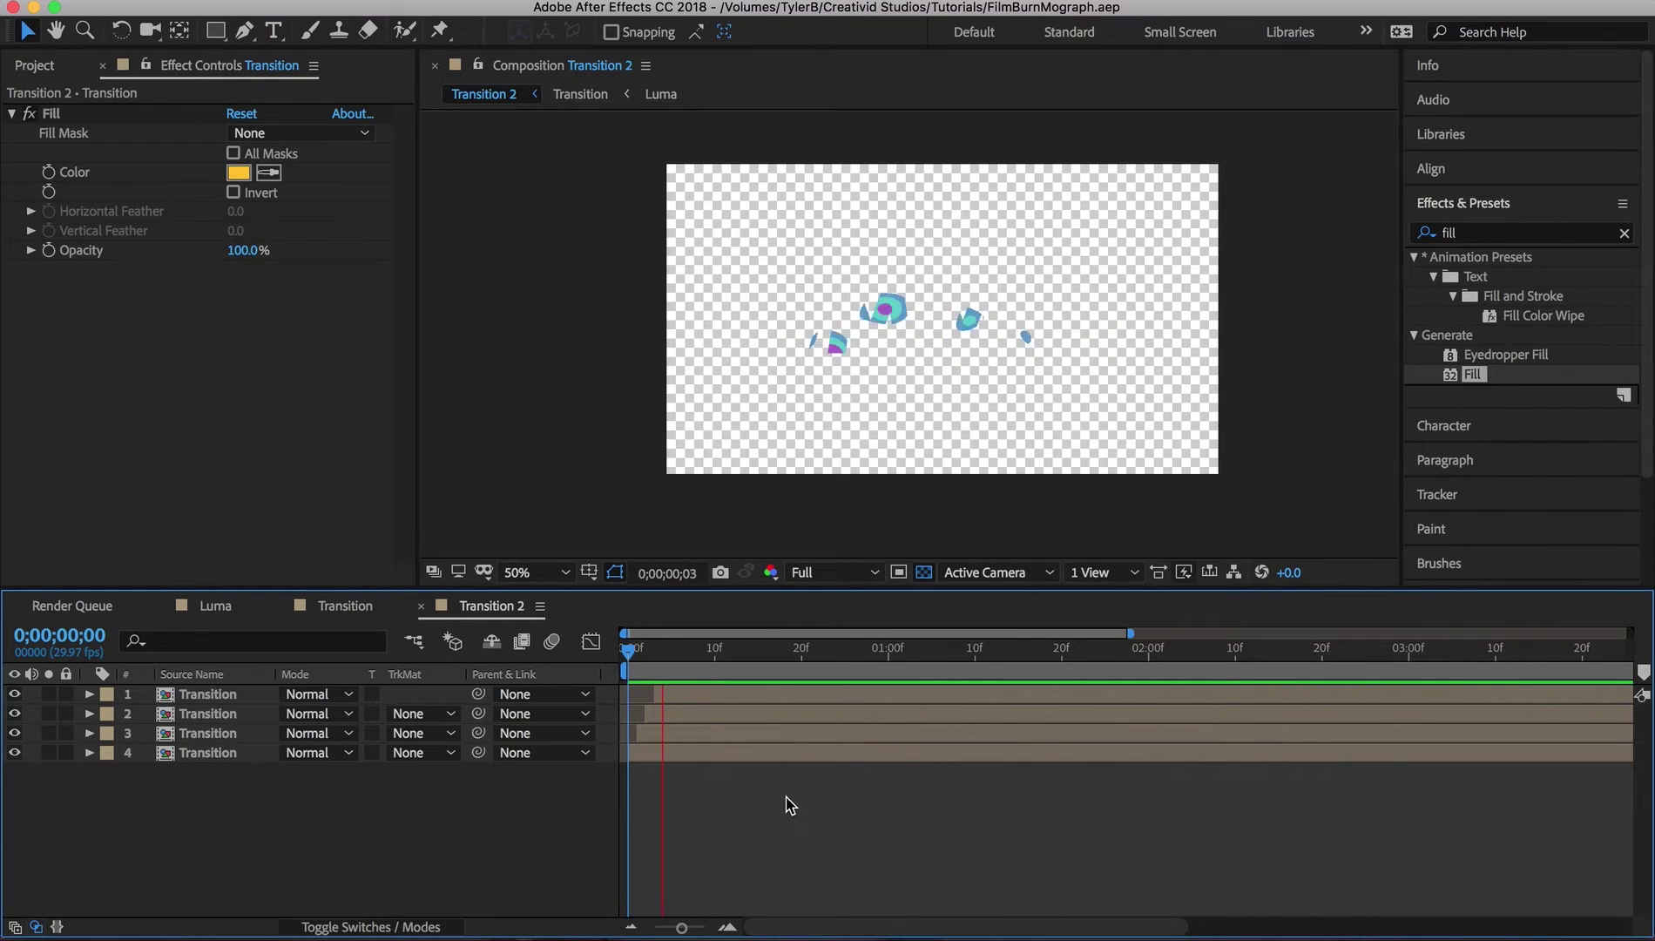
key("space")
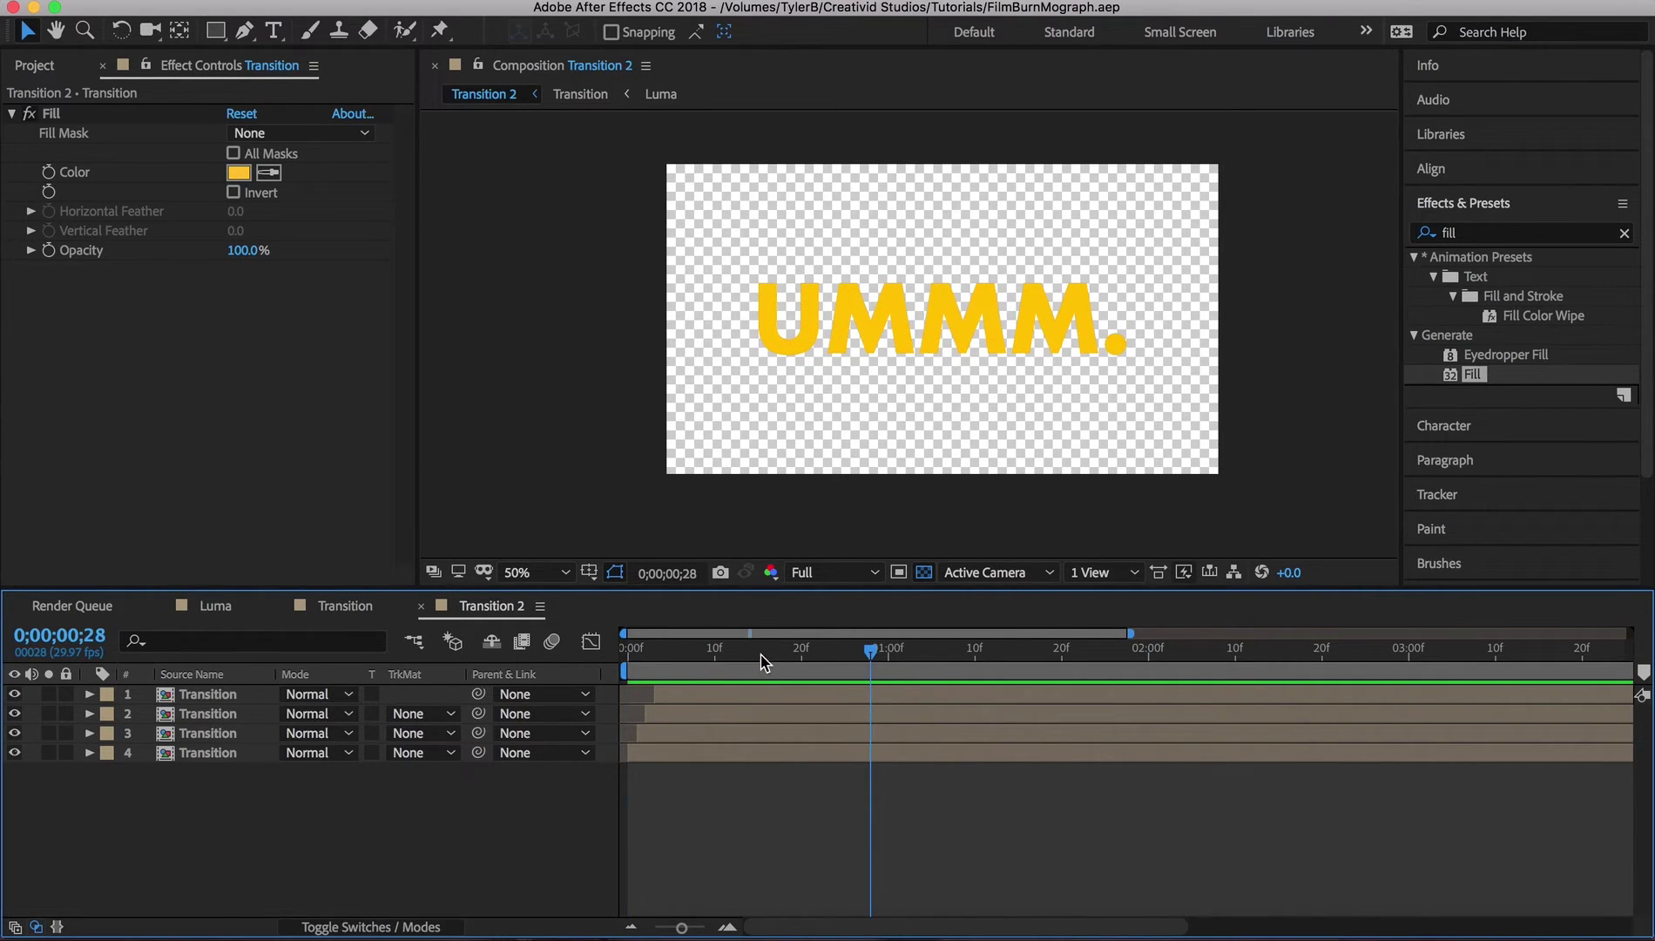
key("Page_Up")
key("Page_Up")
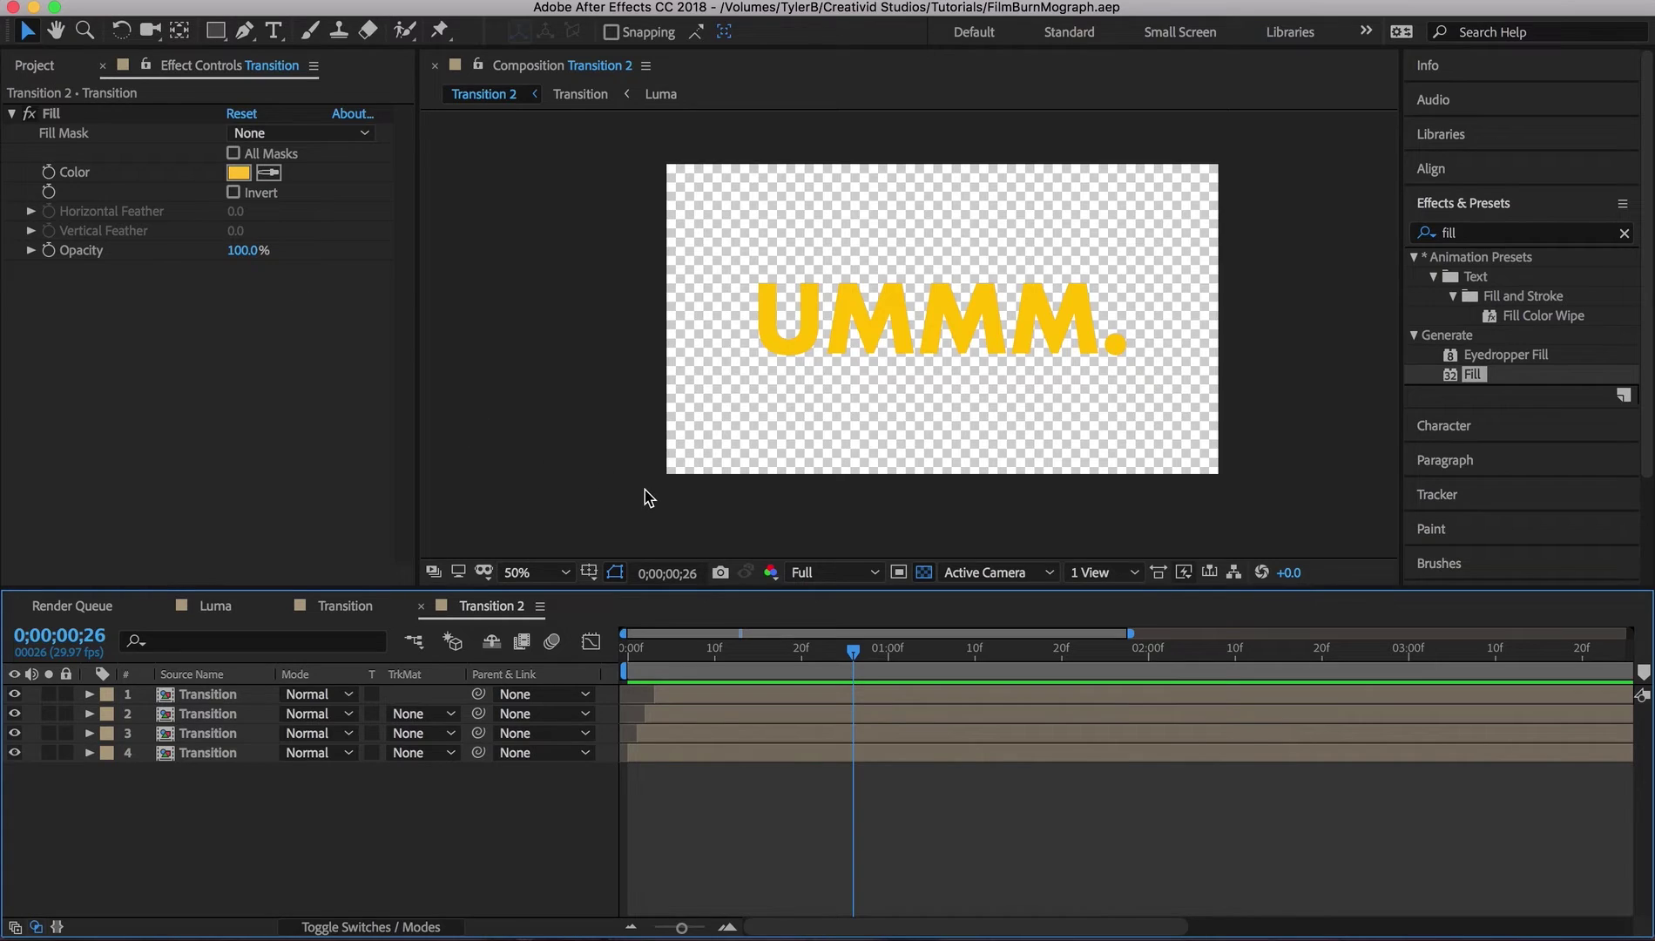
left_click(37, 67)
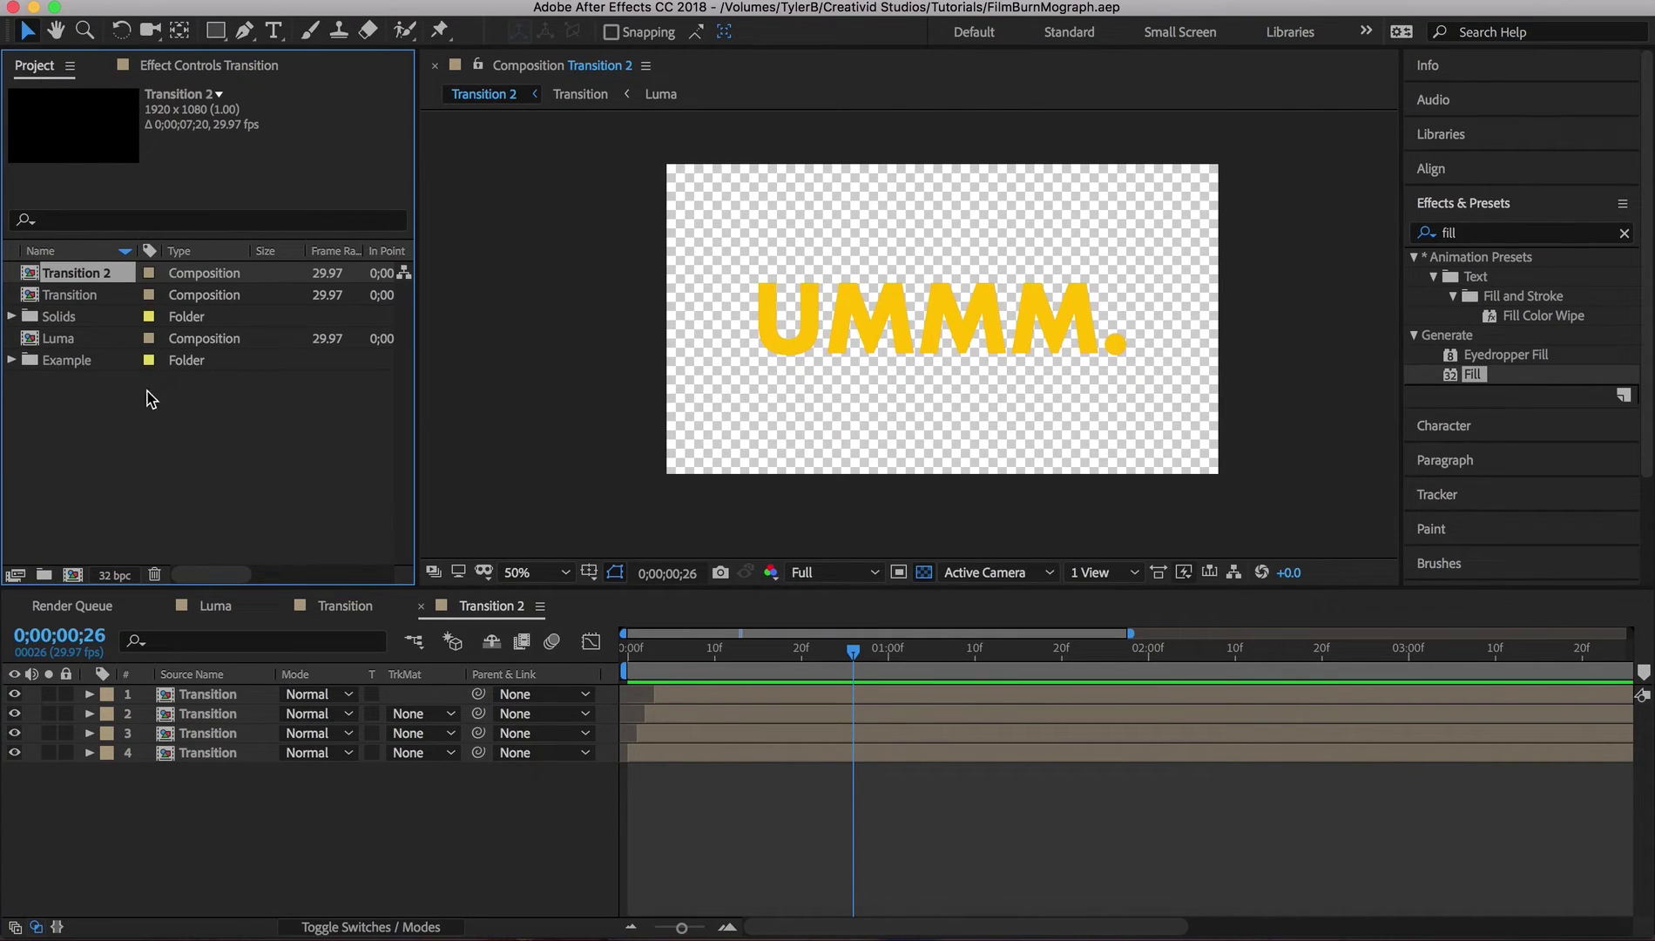
- Nest Transition 2 in new comp Transition 3, add Luma above, set Luma Inverted Matte
left_click_drag(75, 275, 80, 582)
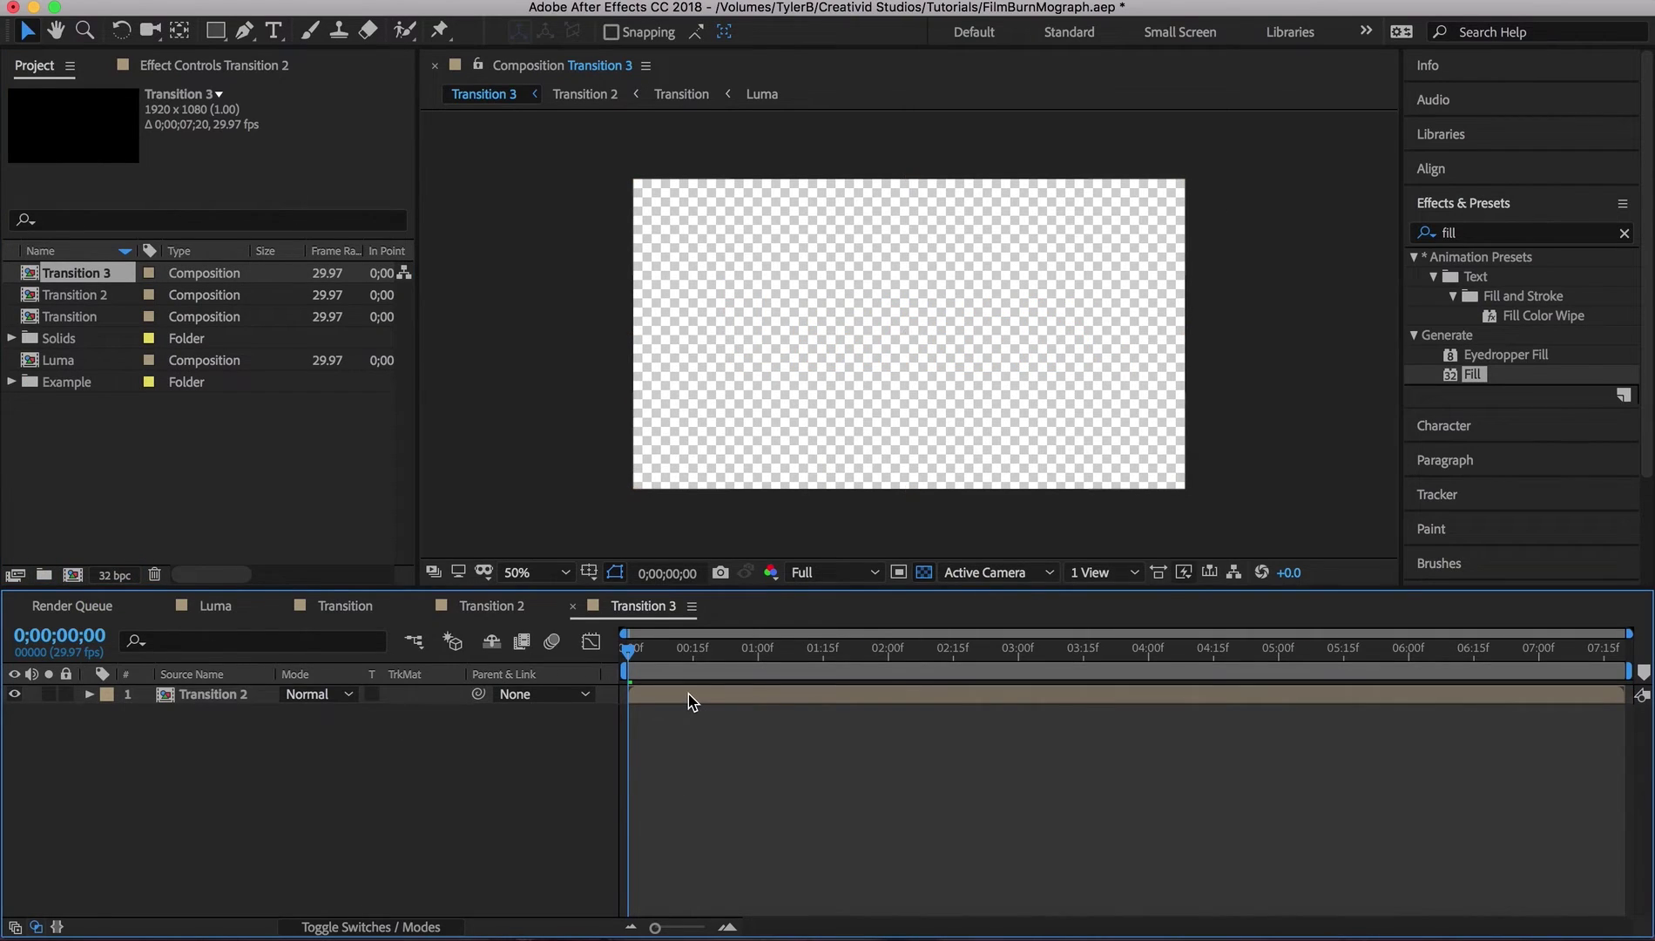
left_click_drag(59, 360, 177, 708)
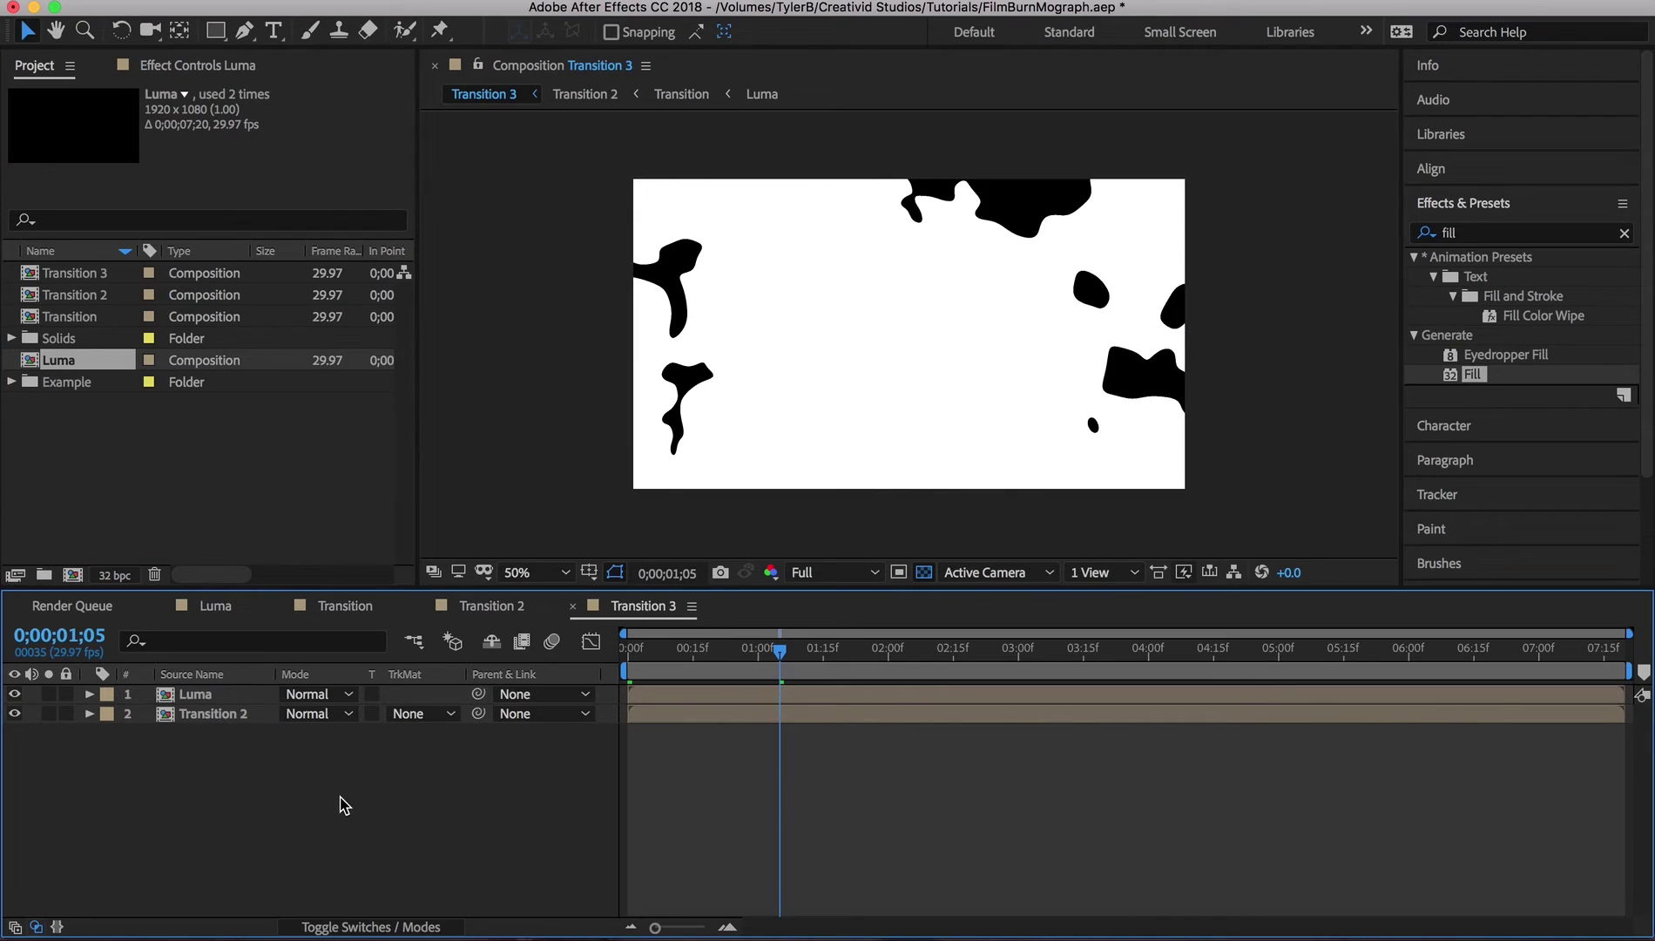
left_click(411, 713)
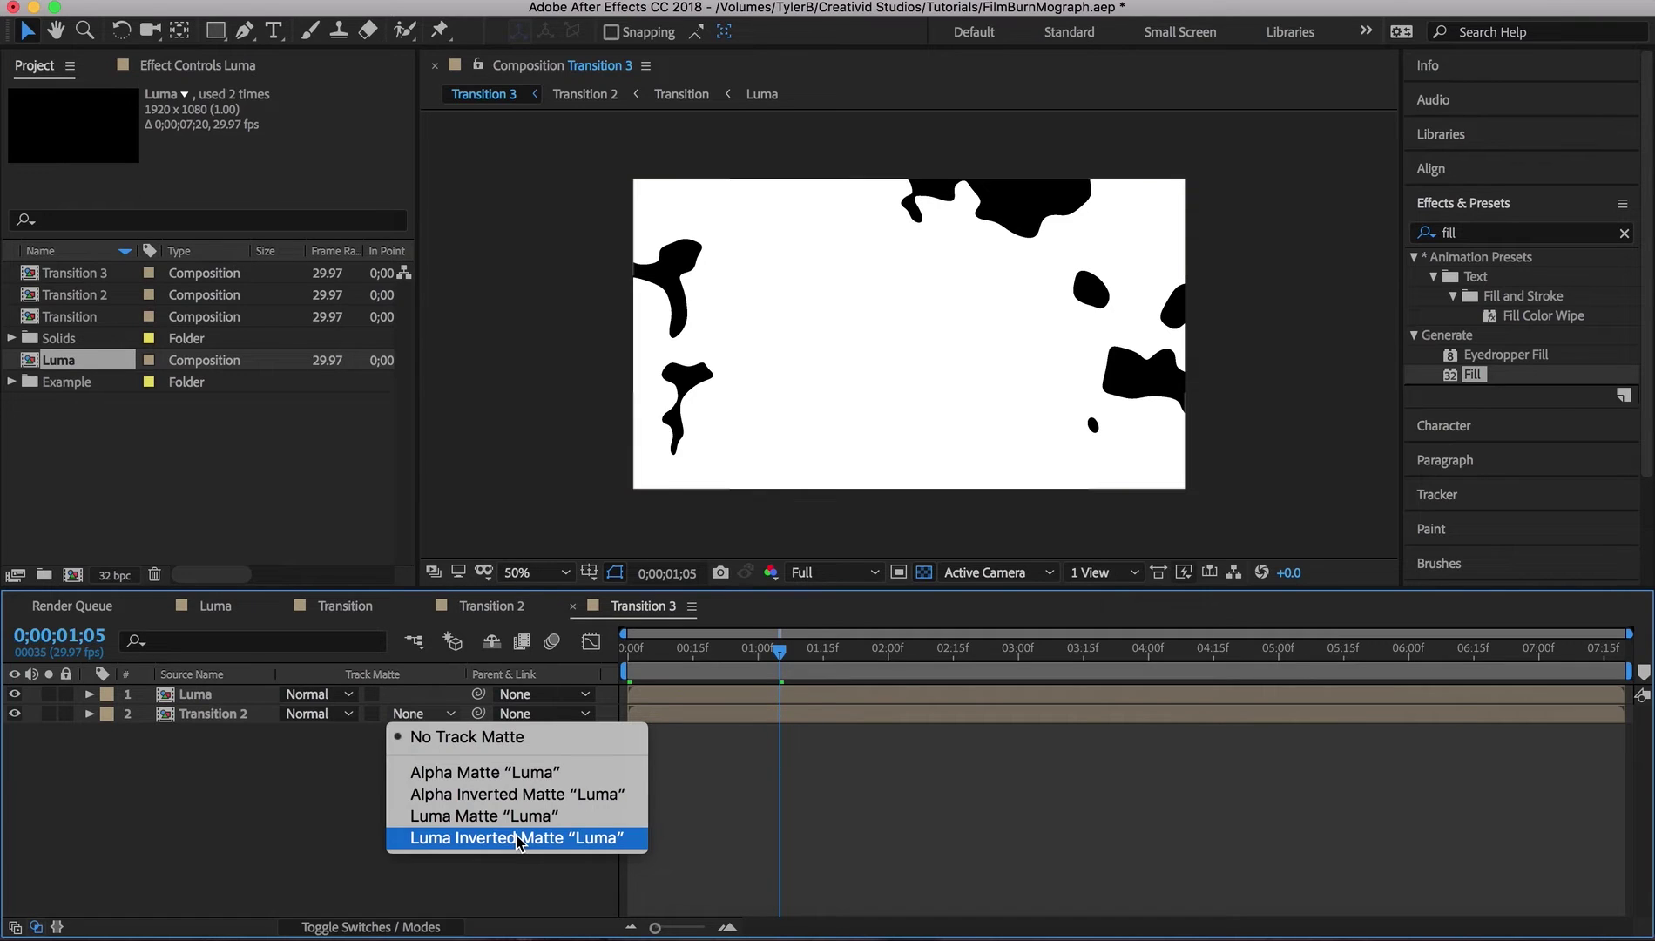
left_click(517, 839)
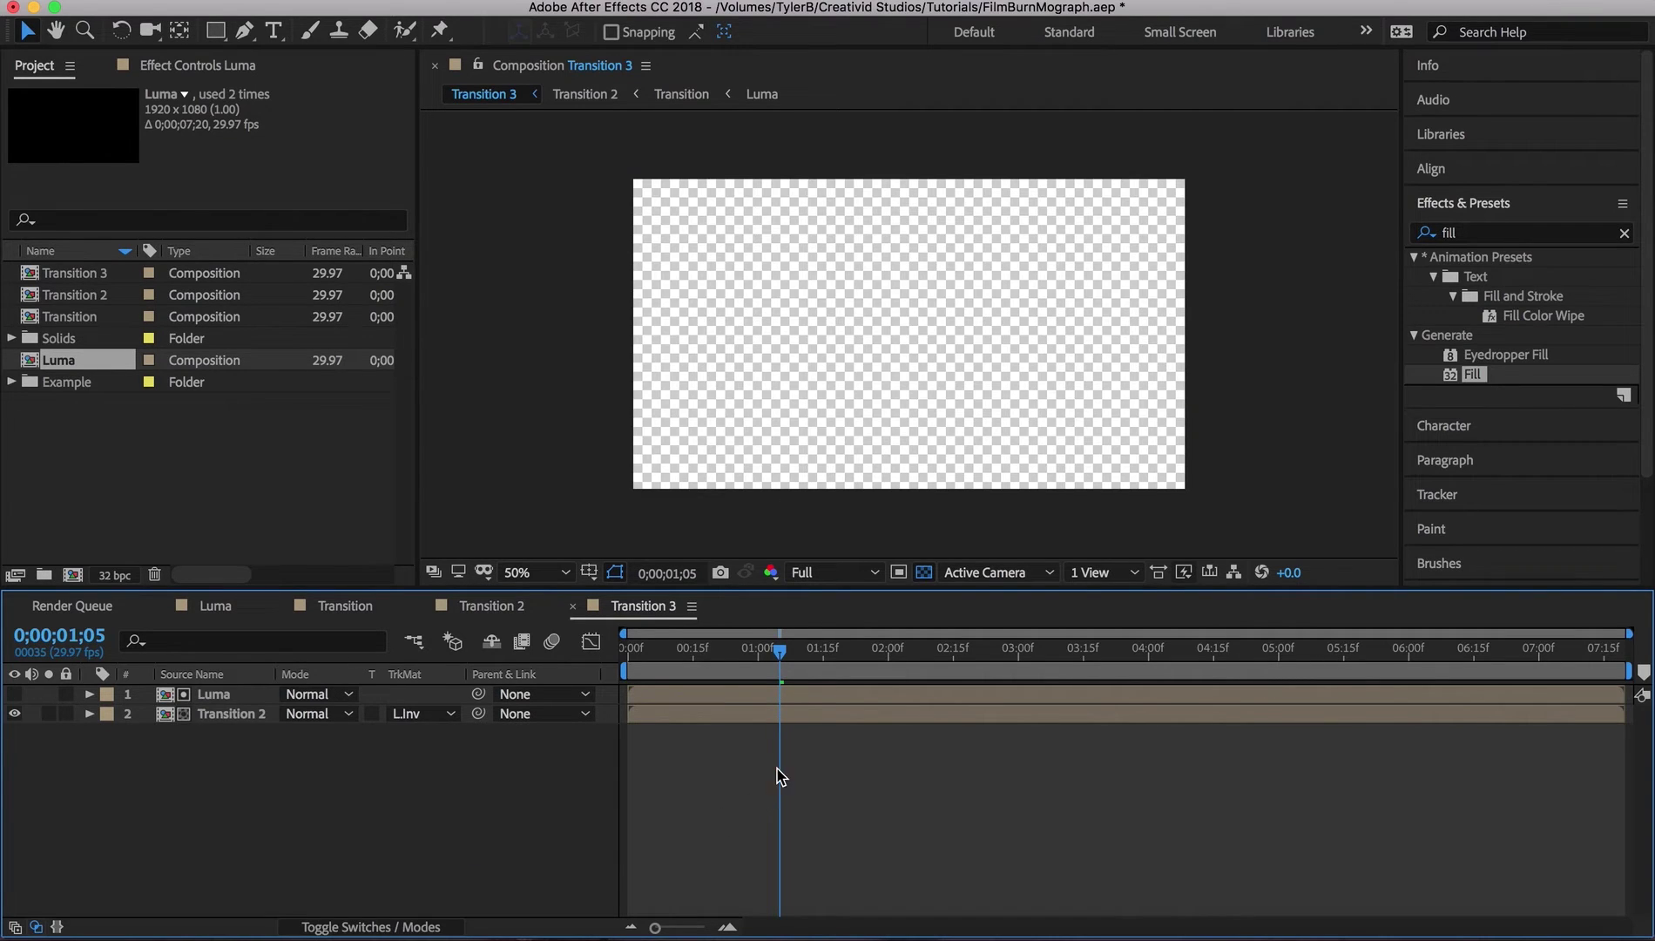
- Slide the Luma layer to start around 01:15 and preview from the beginning
left_click(662, 700)
left_click_drag(696, 699, 856, 698)
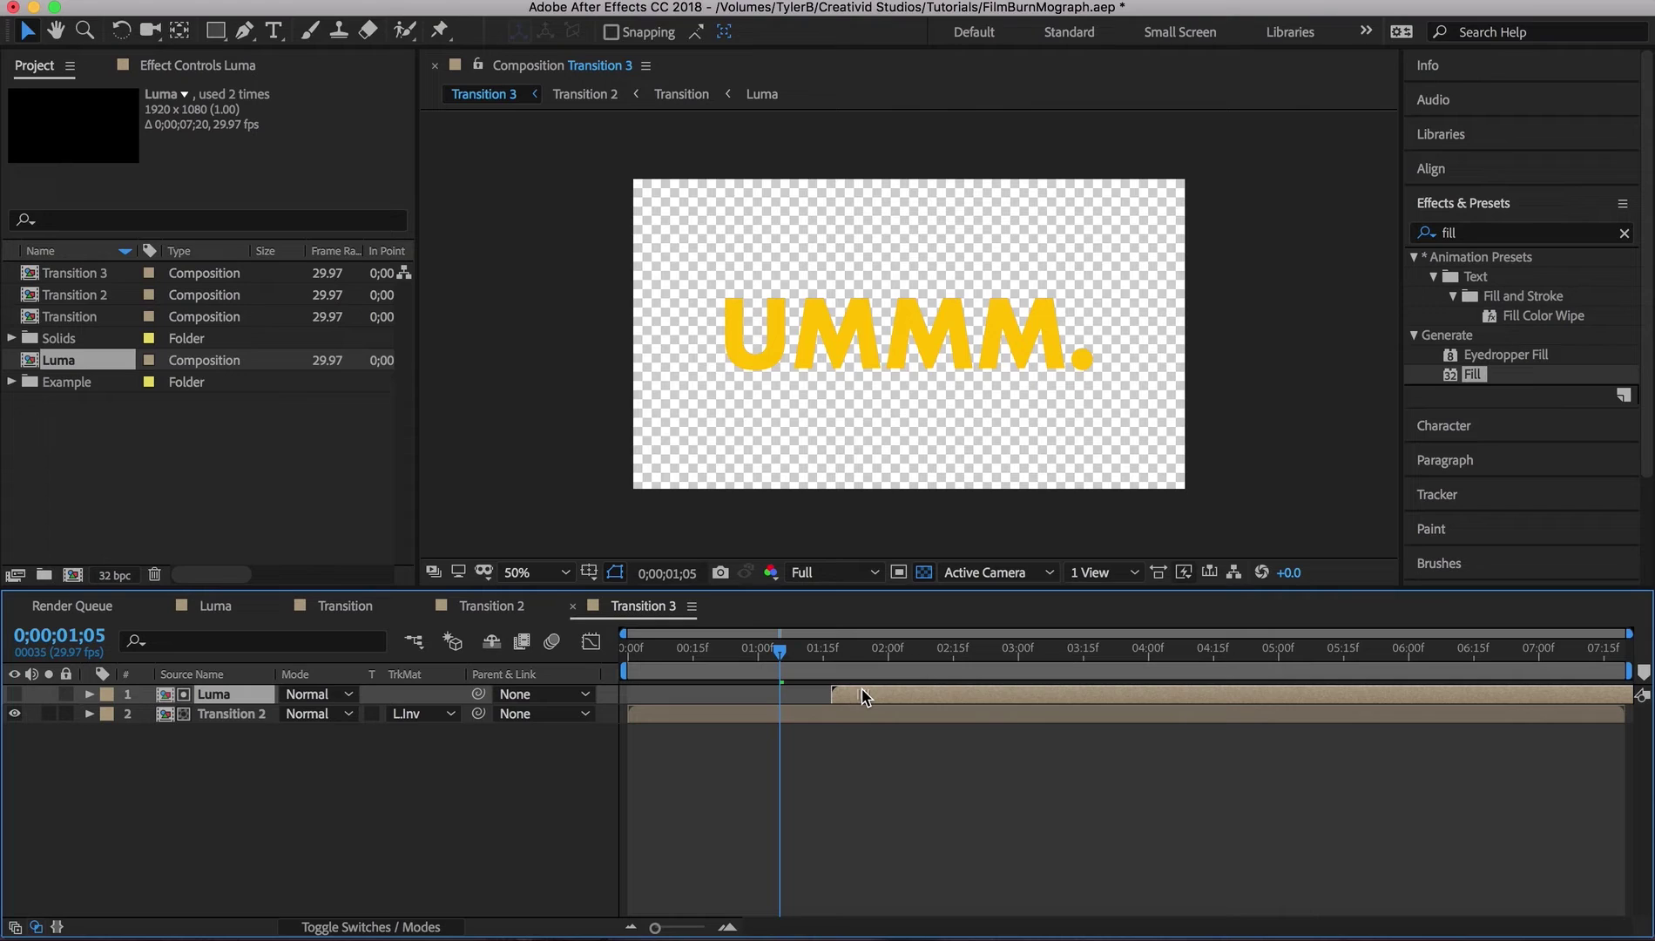
left_click(857, 729)
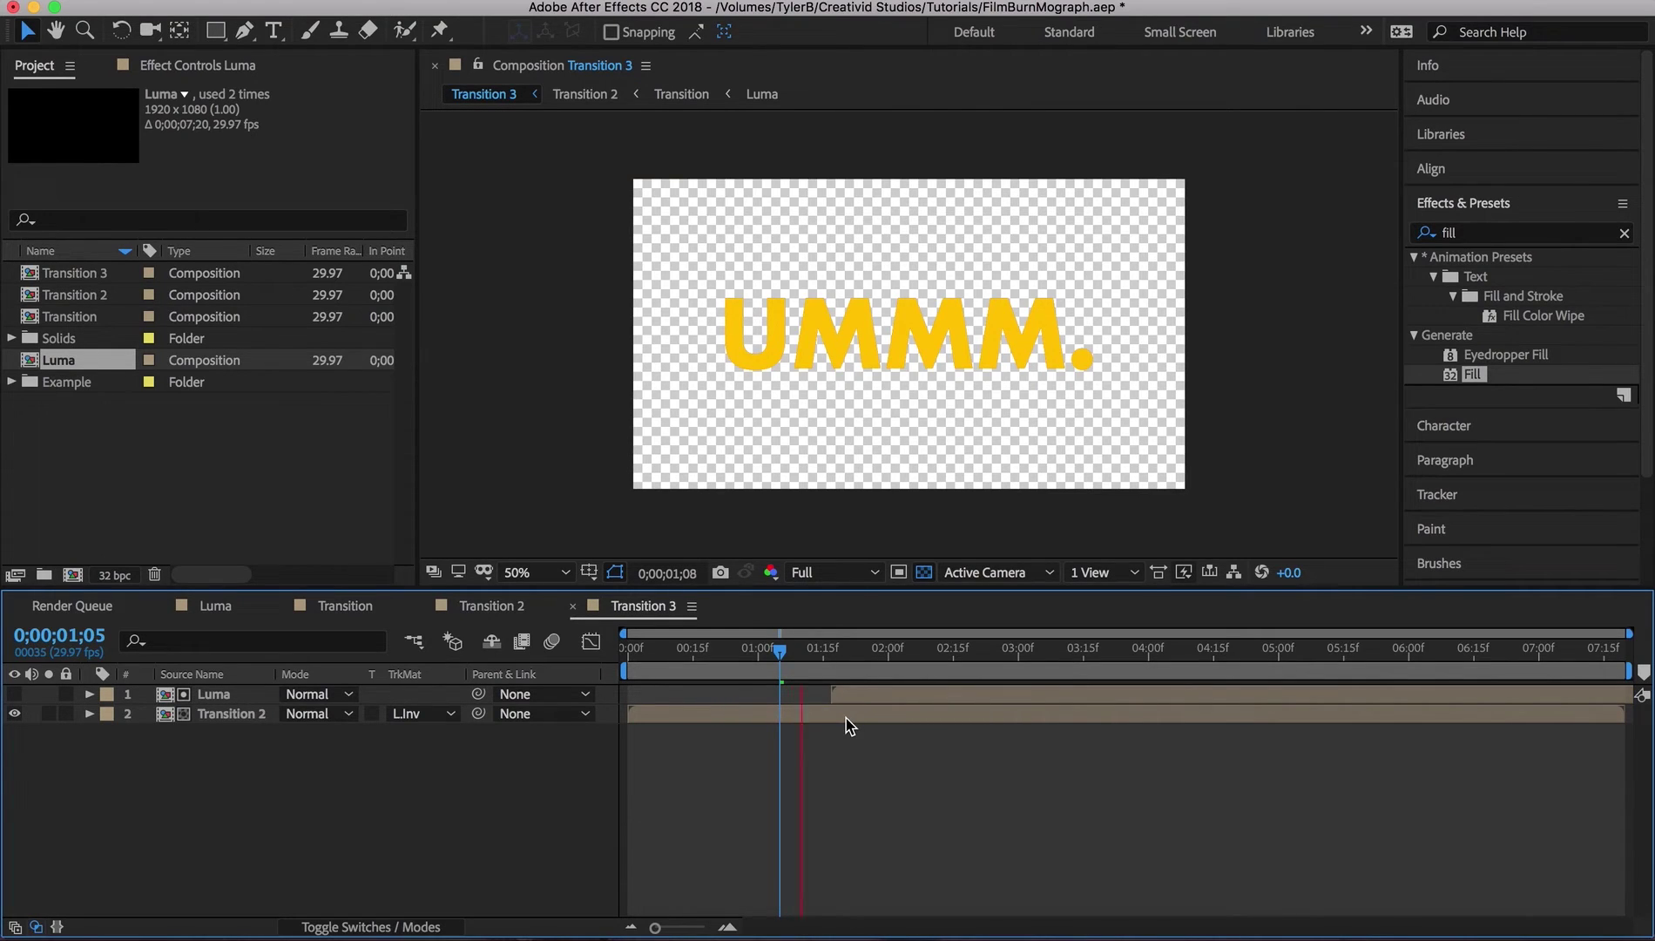
key("space")
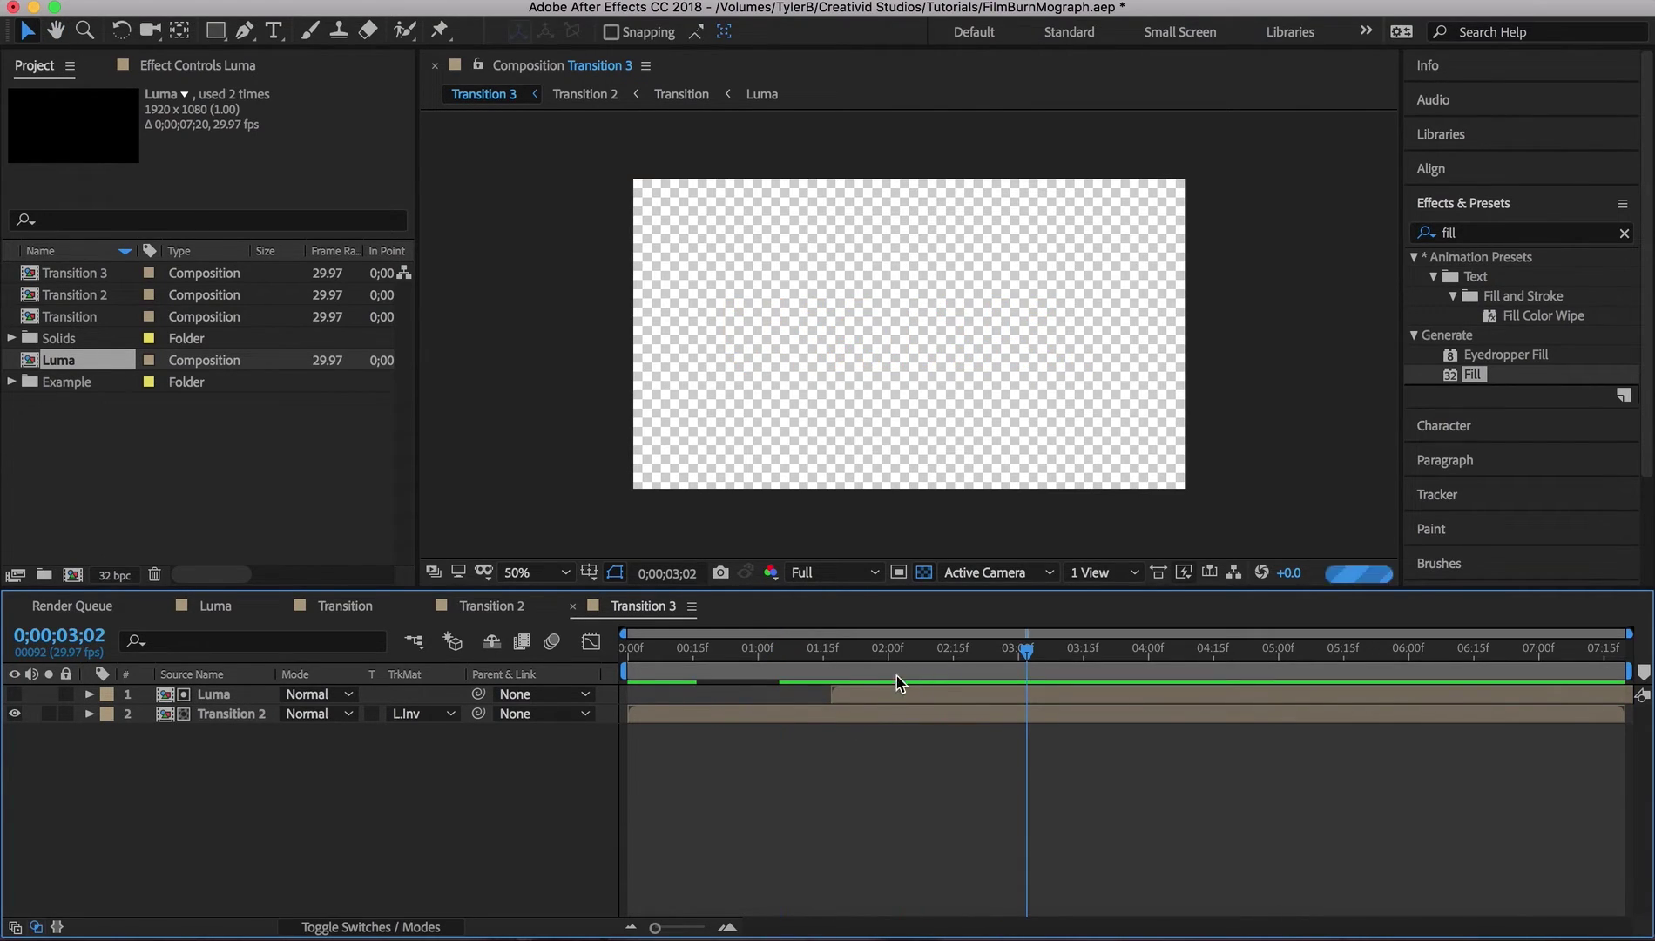
left_click(843, 698)
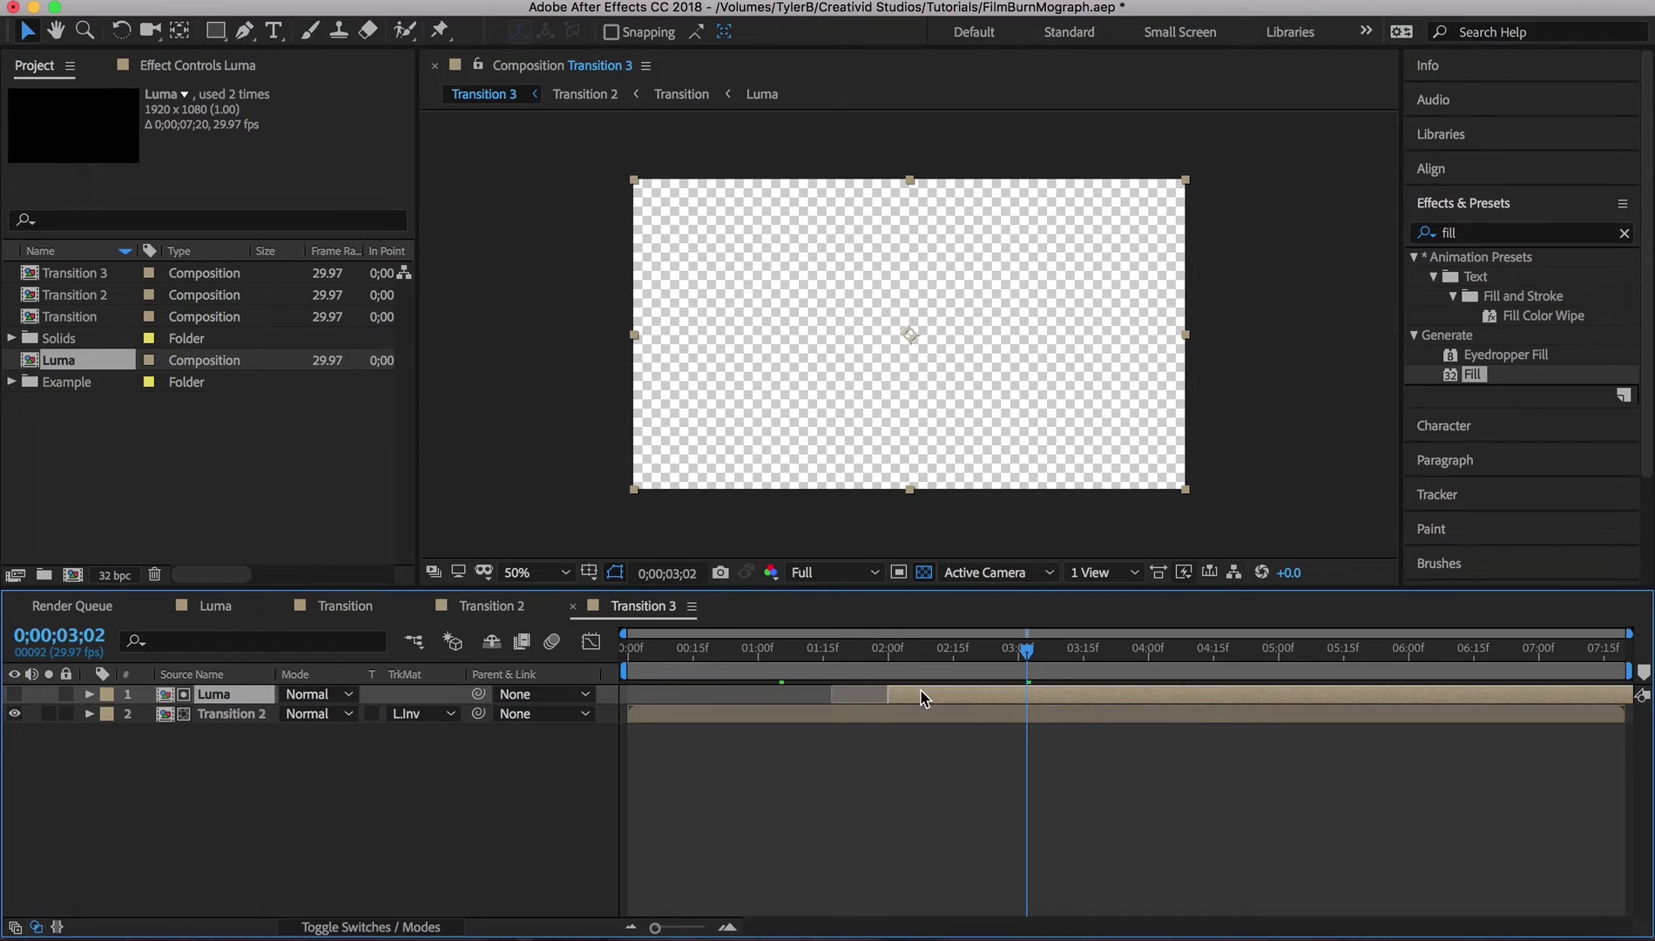
left_click_drag(921, 698, 859, 697)
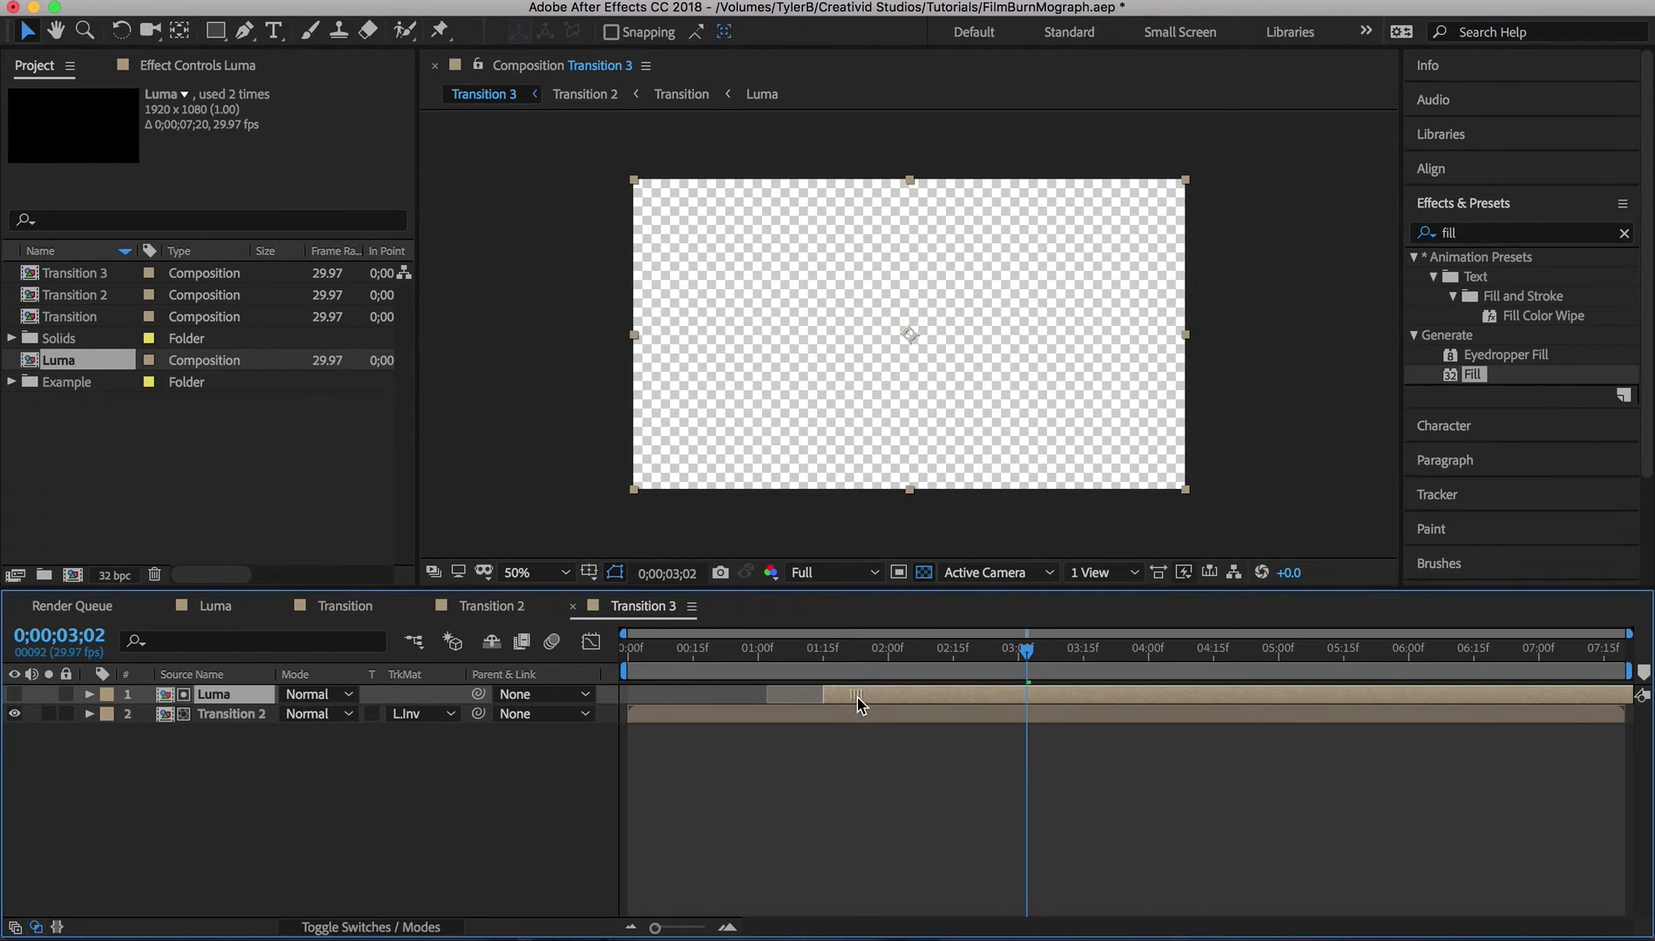
left_click(864, 813)
key("Home")
key("space")
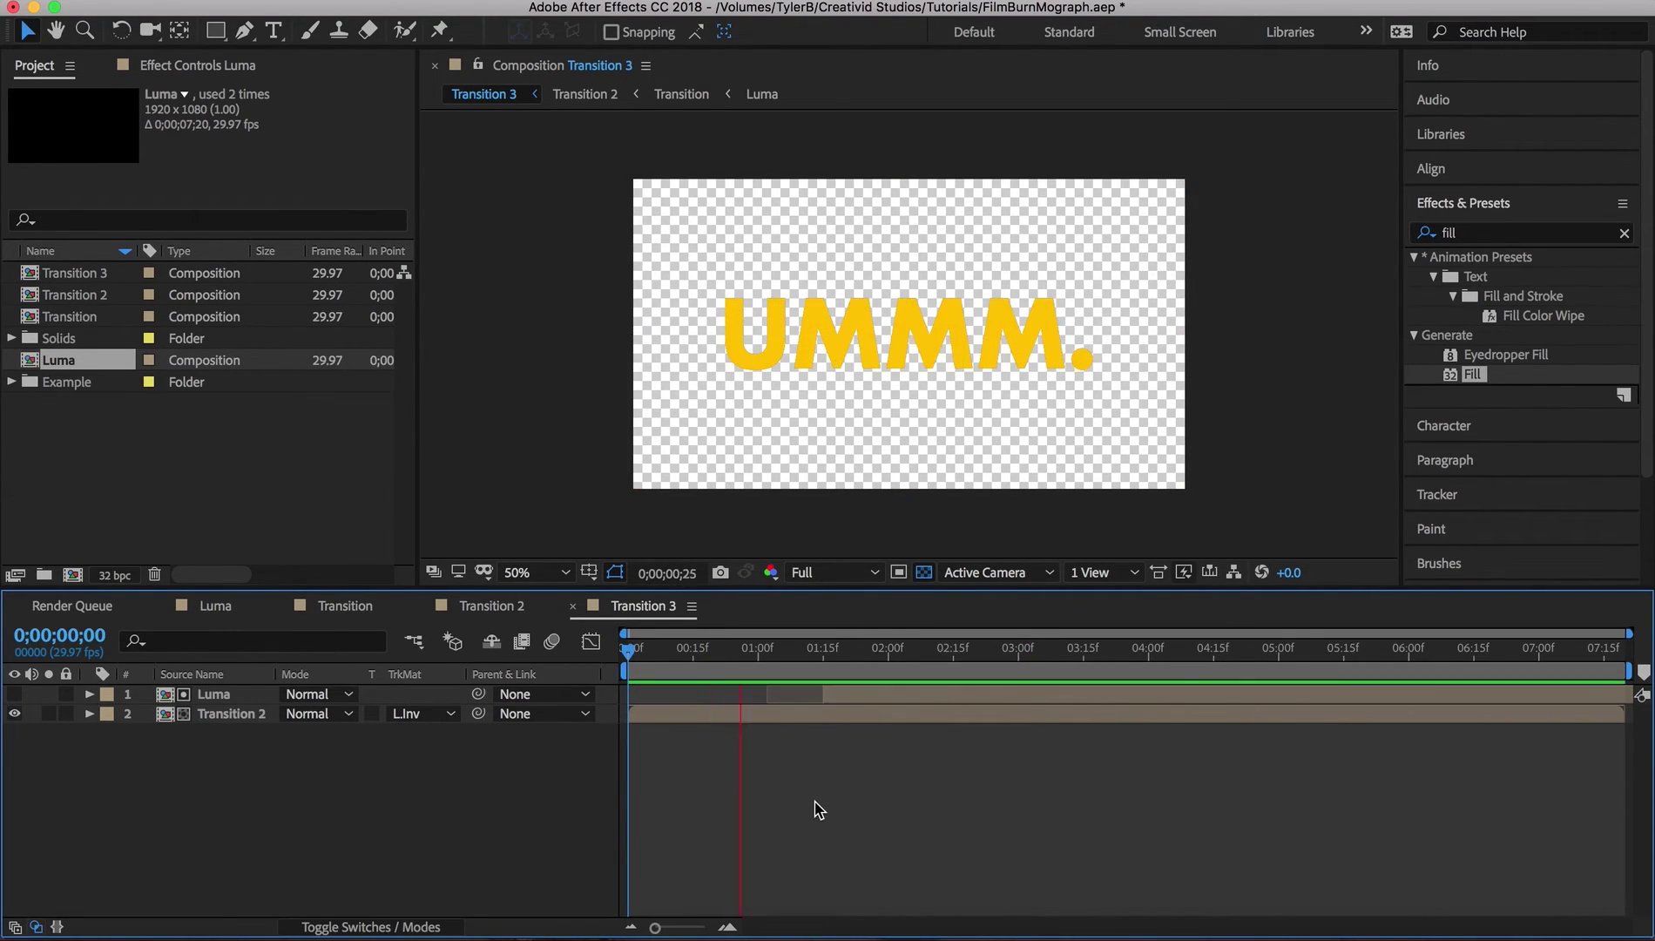
- Duplicate the Luma and Transition 2 pair and shift the Luma copy slightly later
key("space")
key("ctrl+a")
key("=")
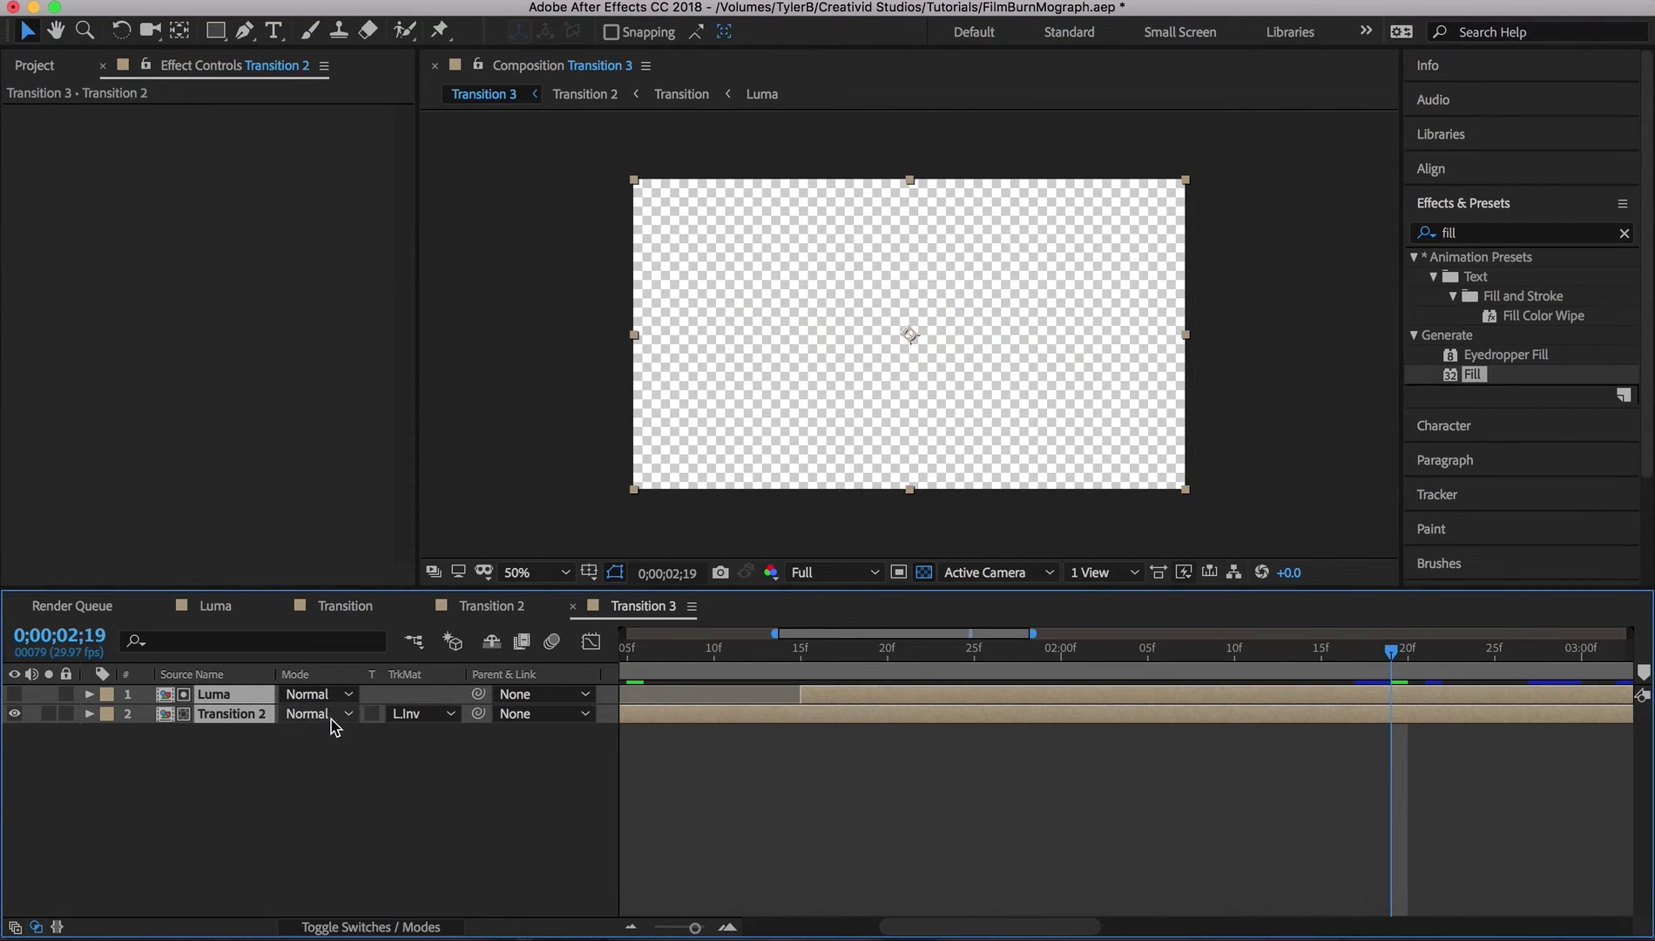
key("ctrl+d")
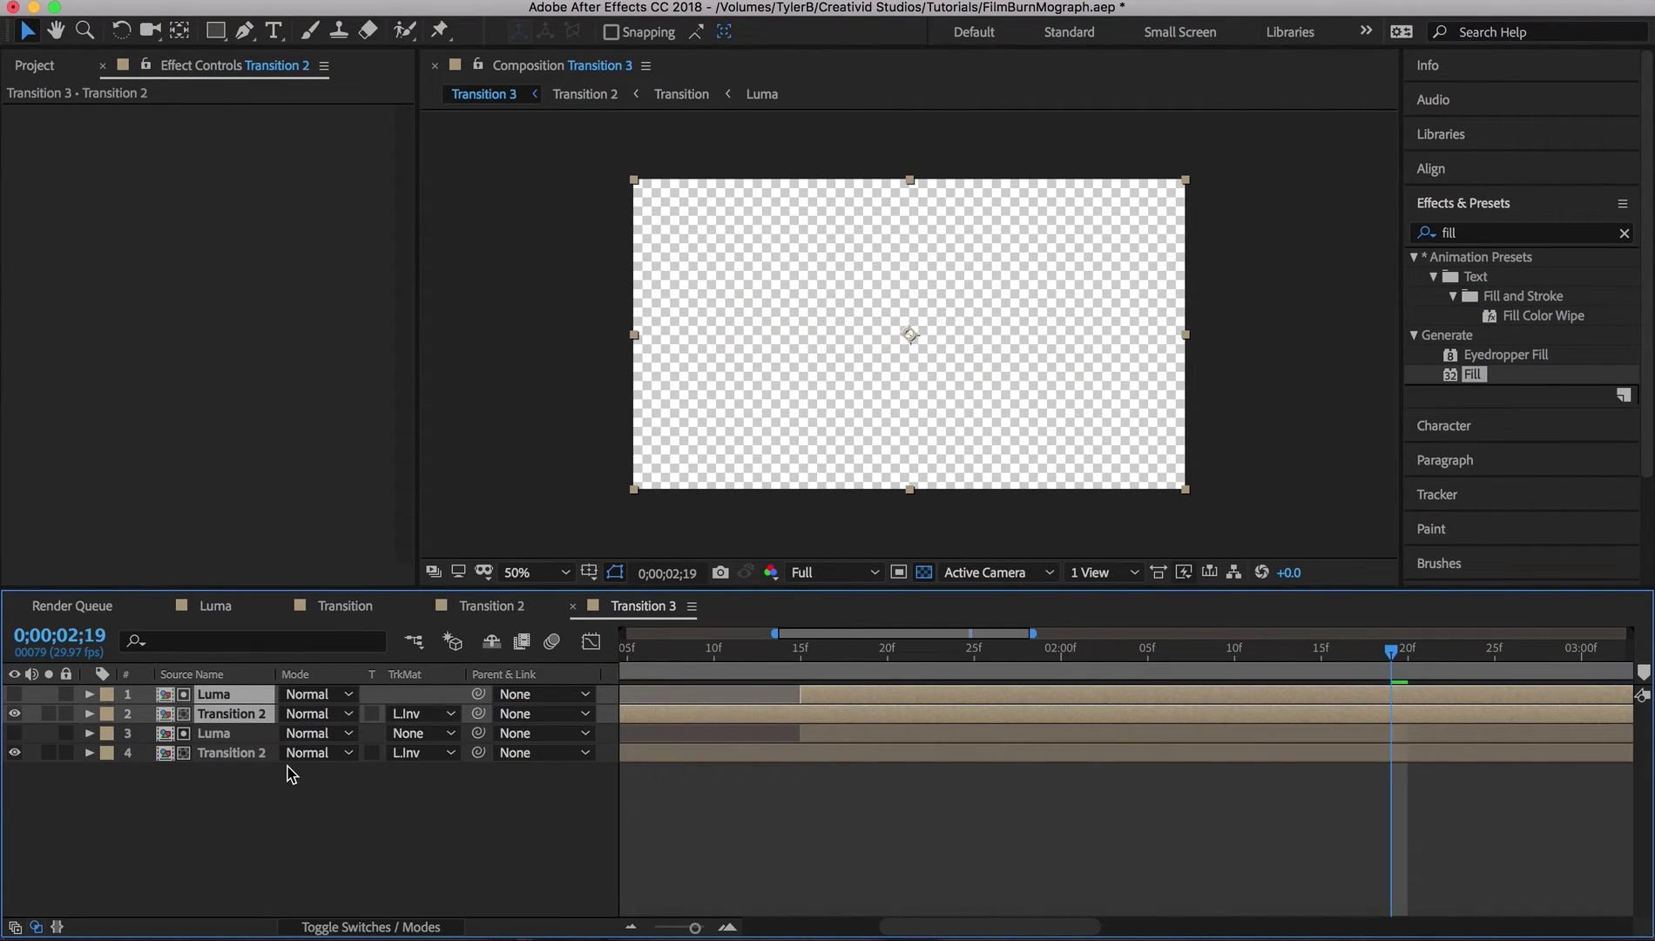
left_click_drag(219, 772, 216, 737)
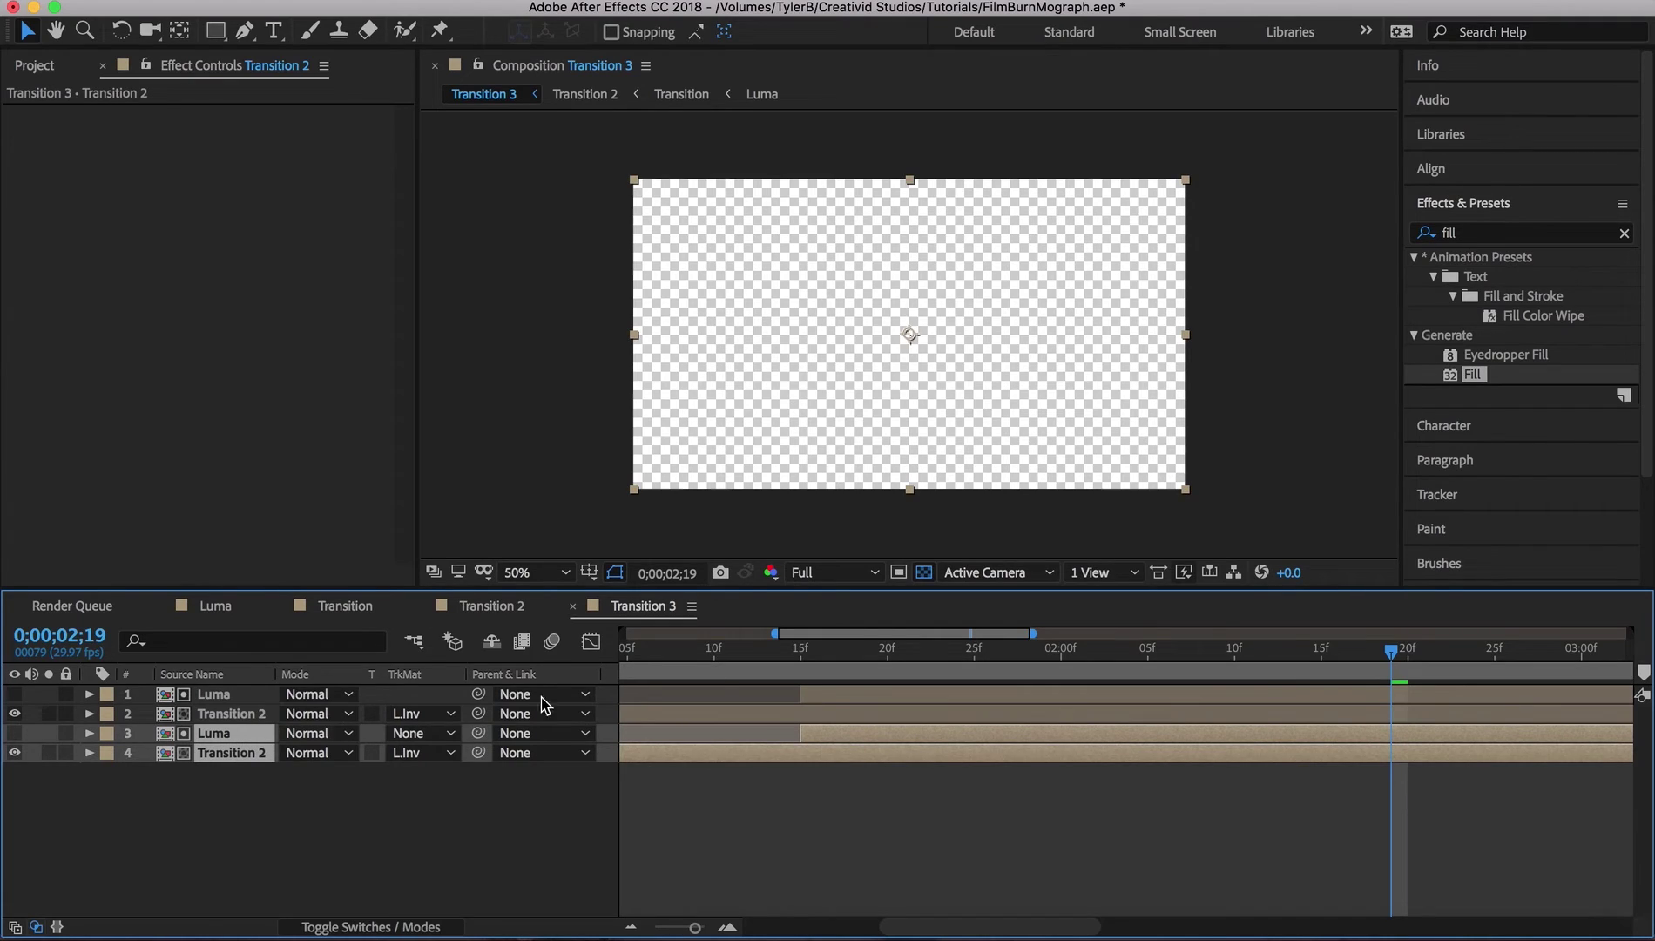
left_click_drag(1491, 387, 1188, 623)
left_click(918, 826)
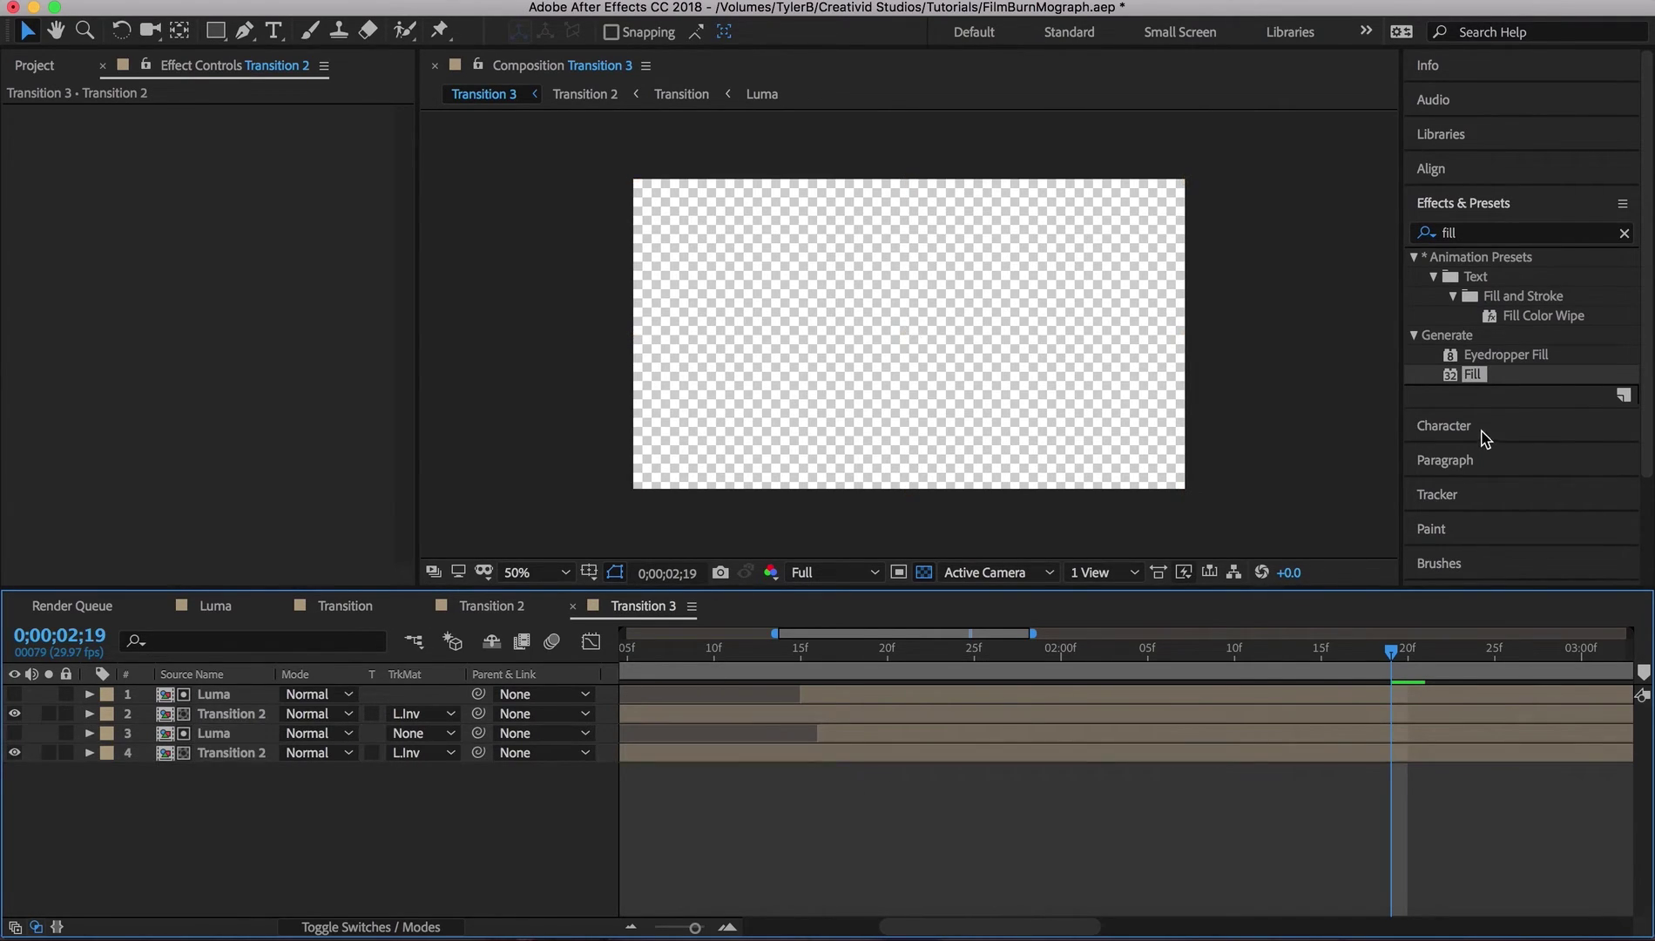
- Apply a cyan Fill effect to layer 4
left_click_drag(1473, 374, 936, 762)
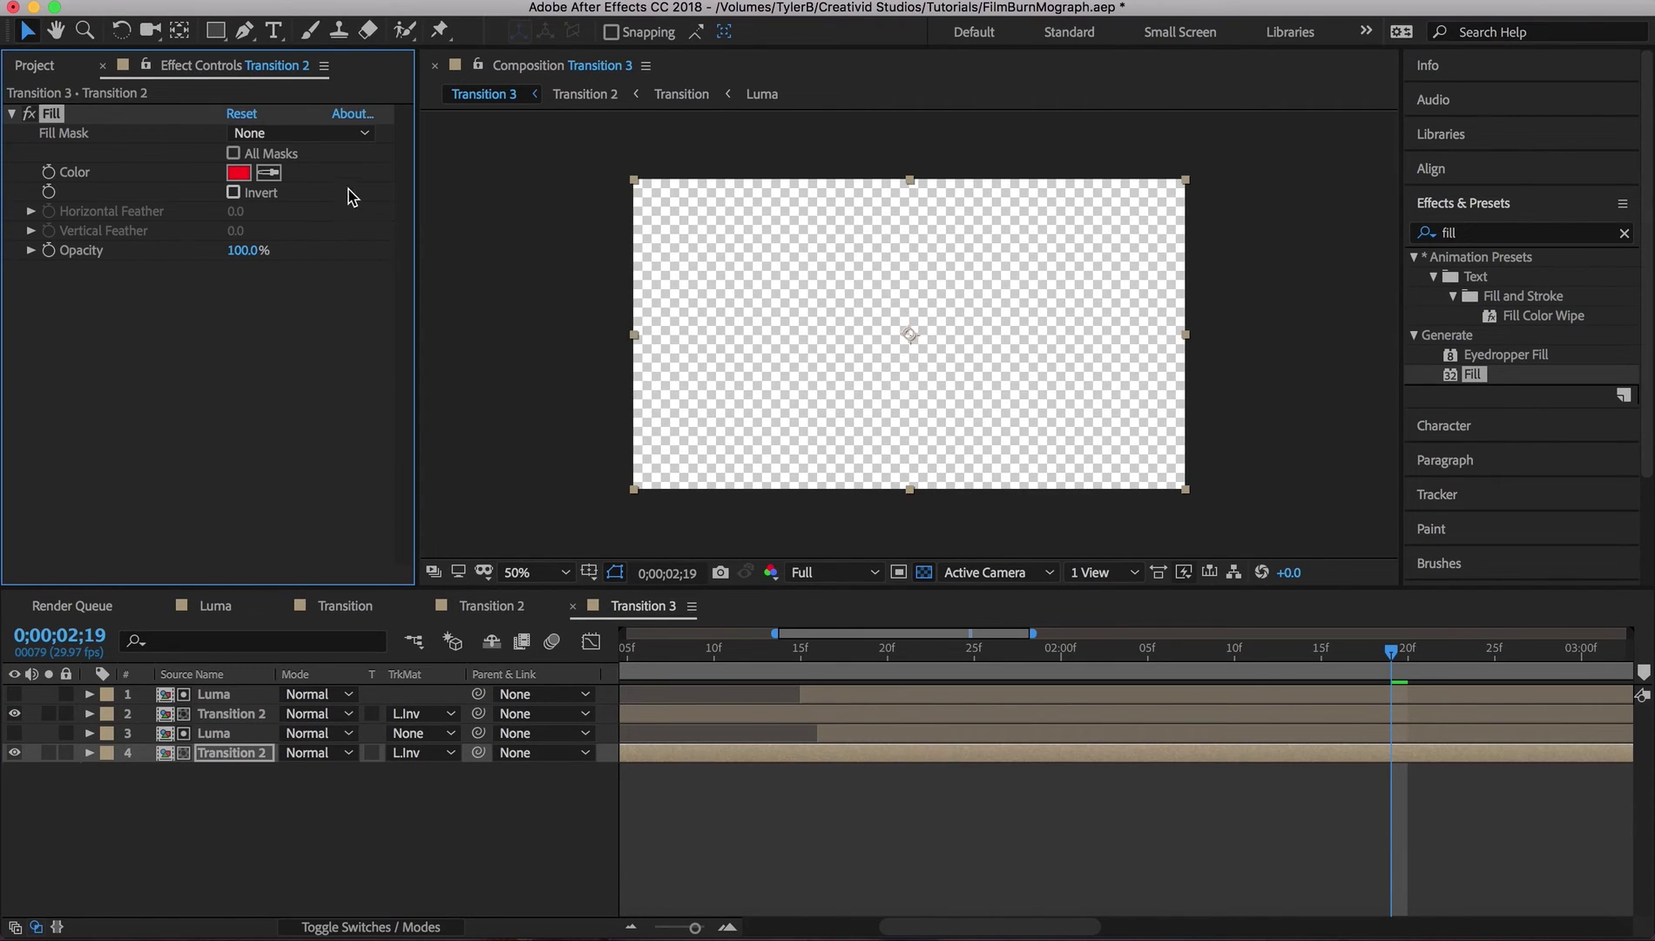
left_click(238, 172)
left_click(1263, 121)
left_click(1396, 189)
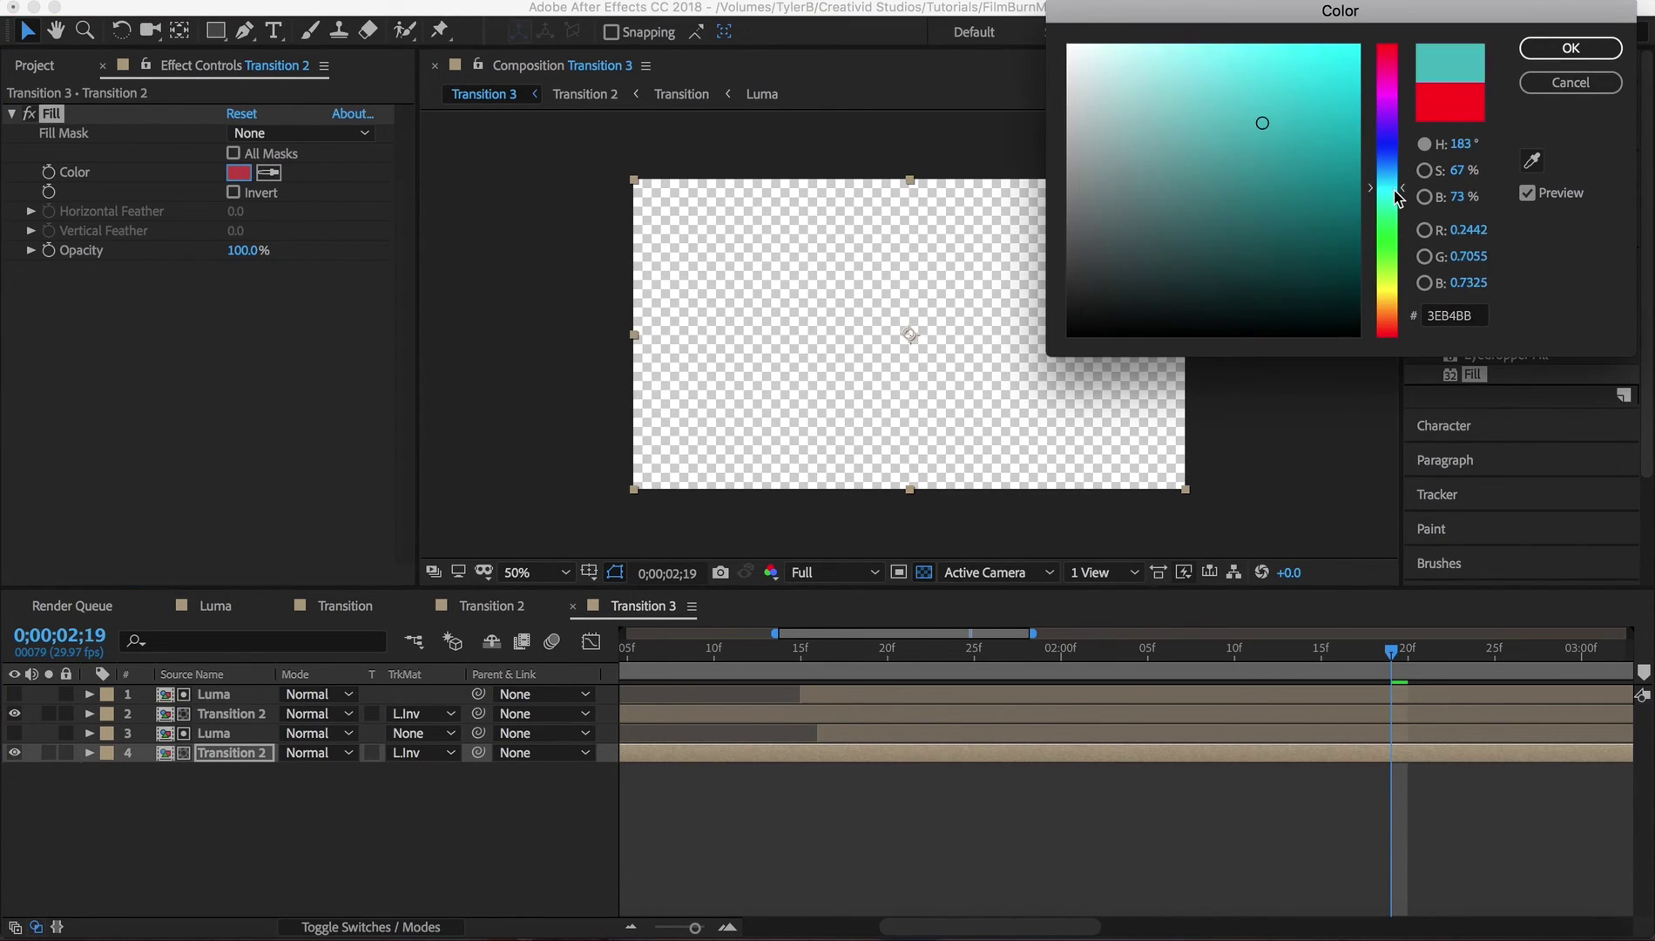
left_click(1570, 48)
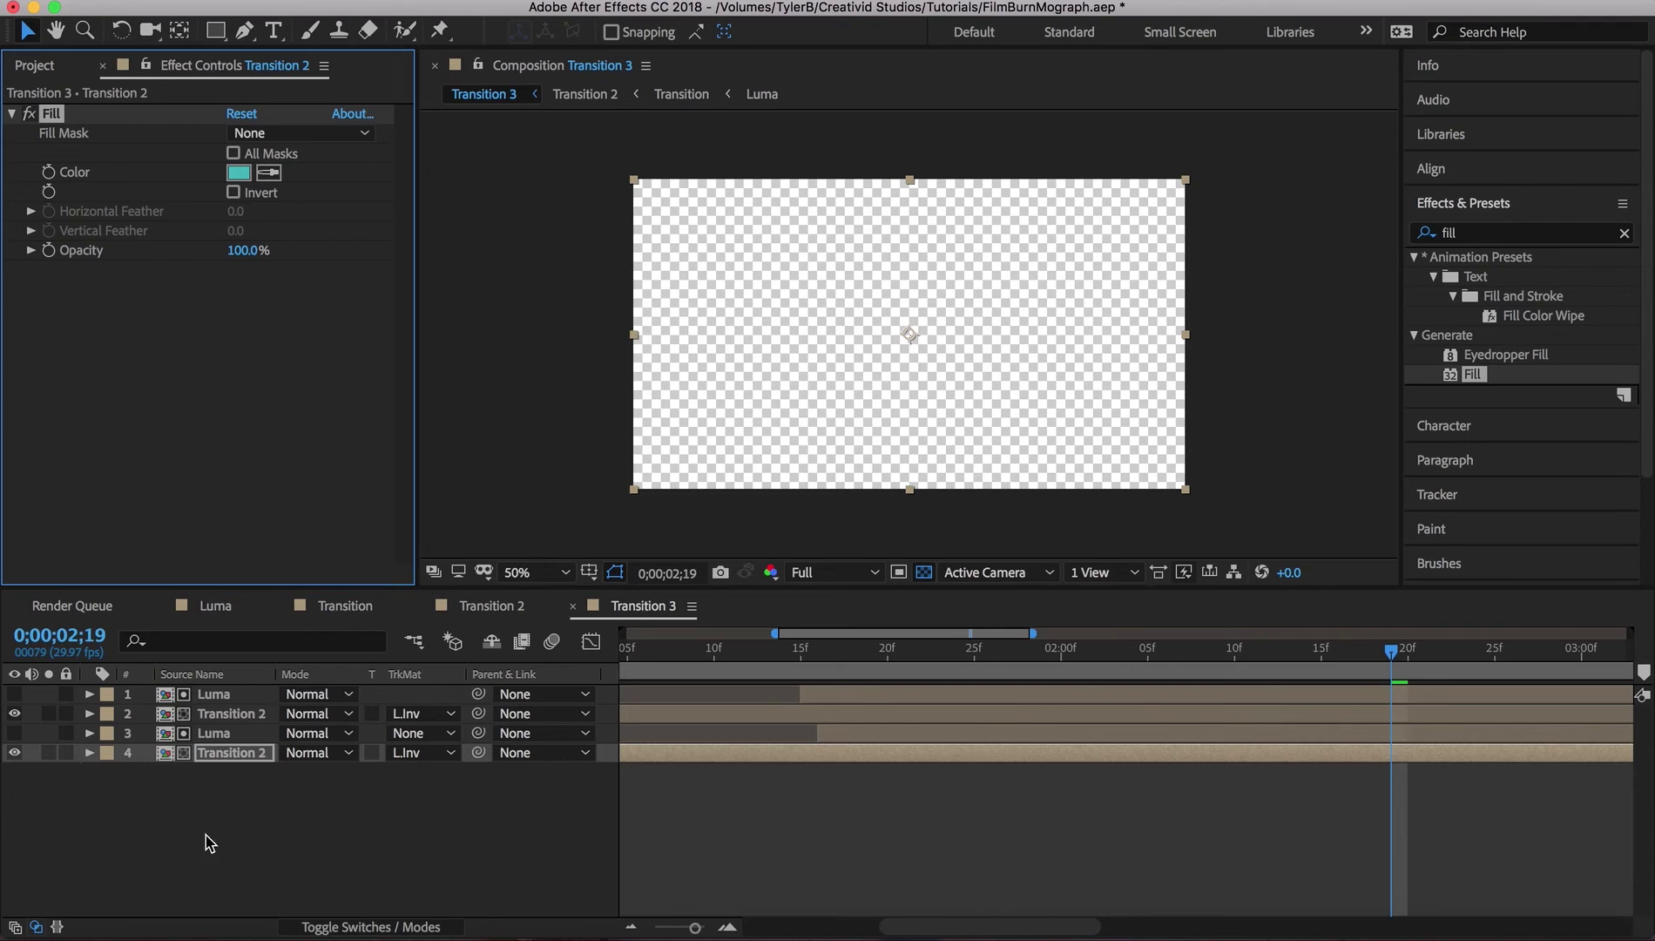
- Duplicate layers 3 and 4, moving the new layer 5 one frame later
left_click_drag(181, 834, 222, 739)
key("ctrl+d")
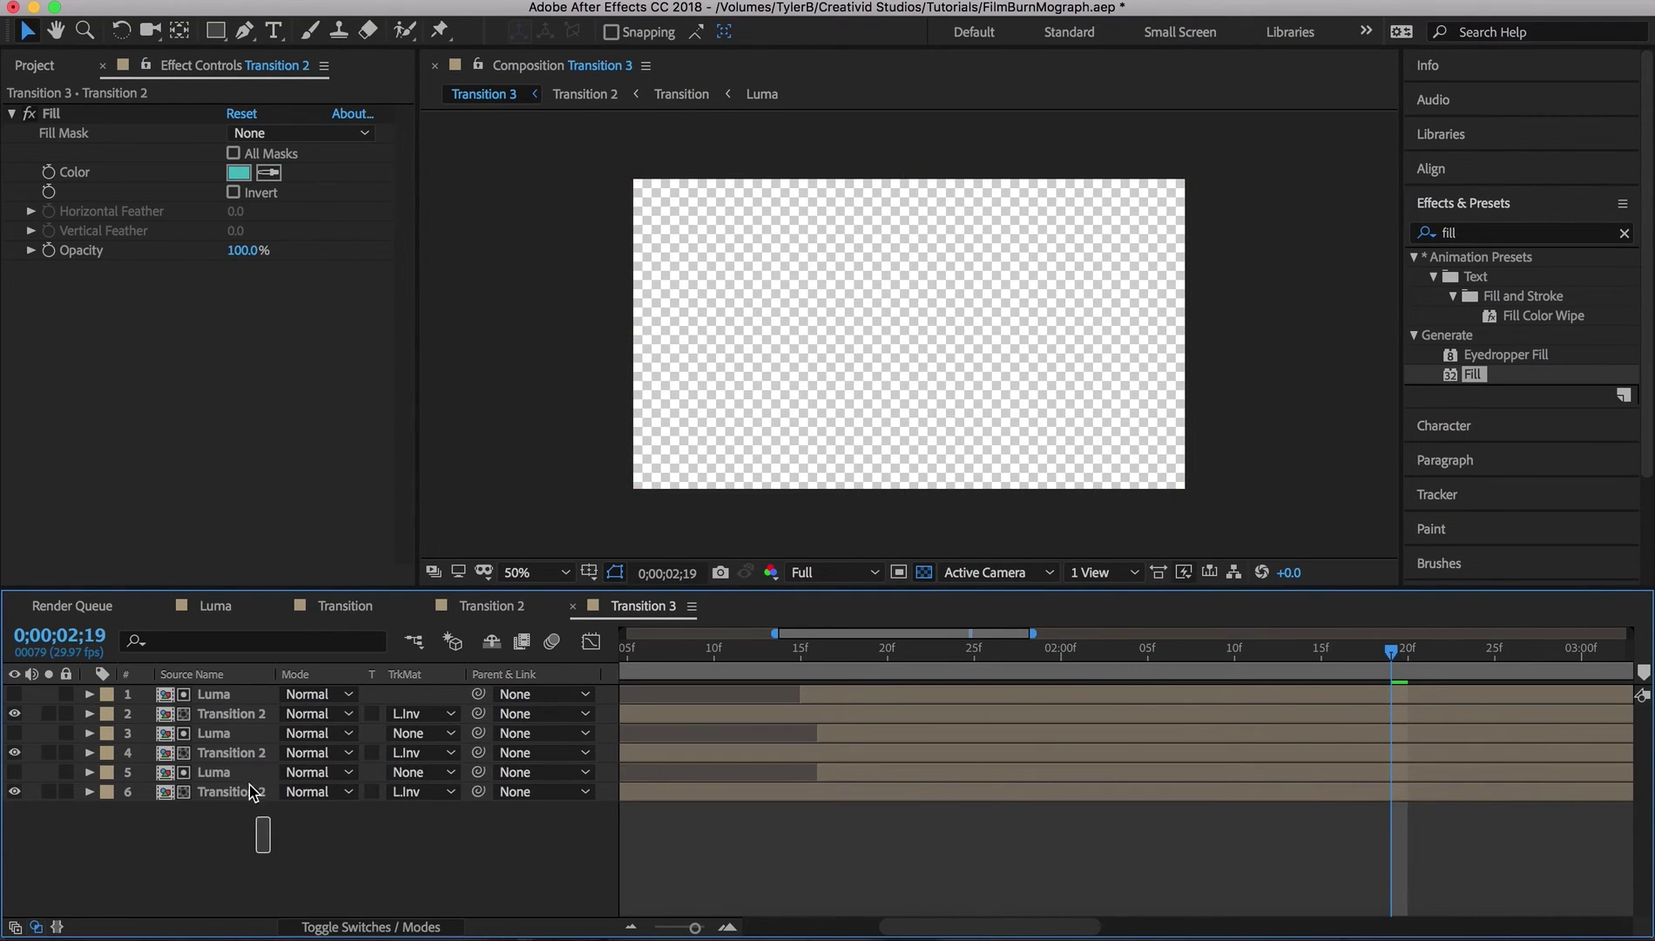
left_click_drag(272, 858, 251, 775)
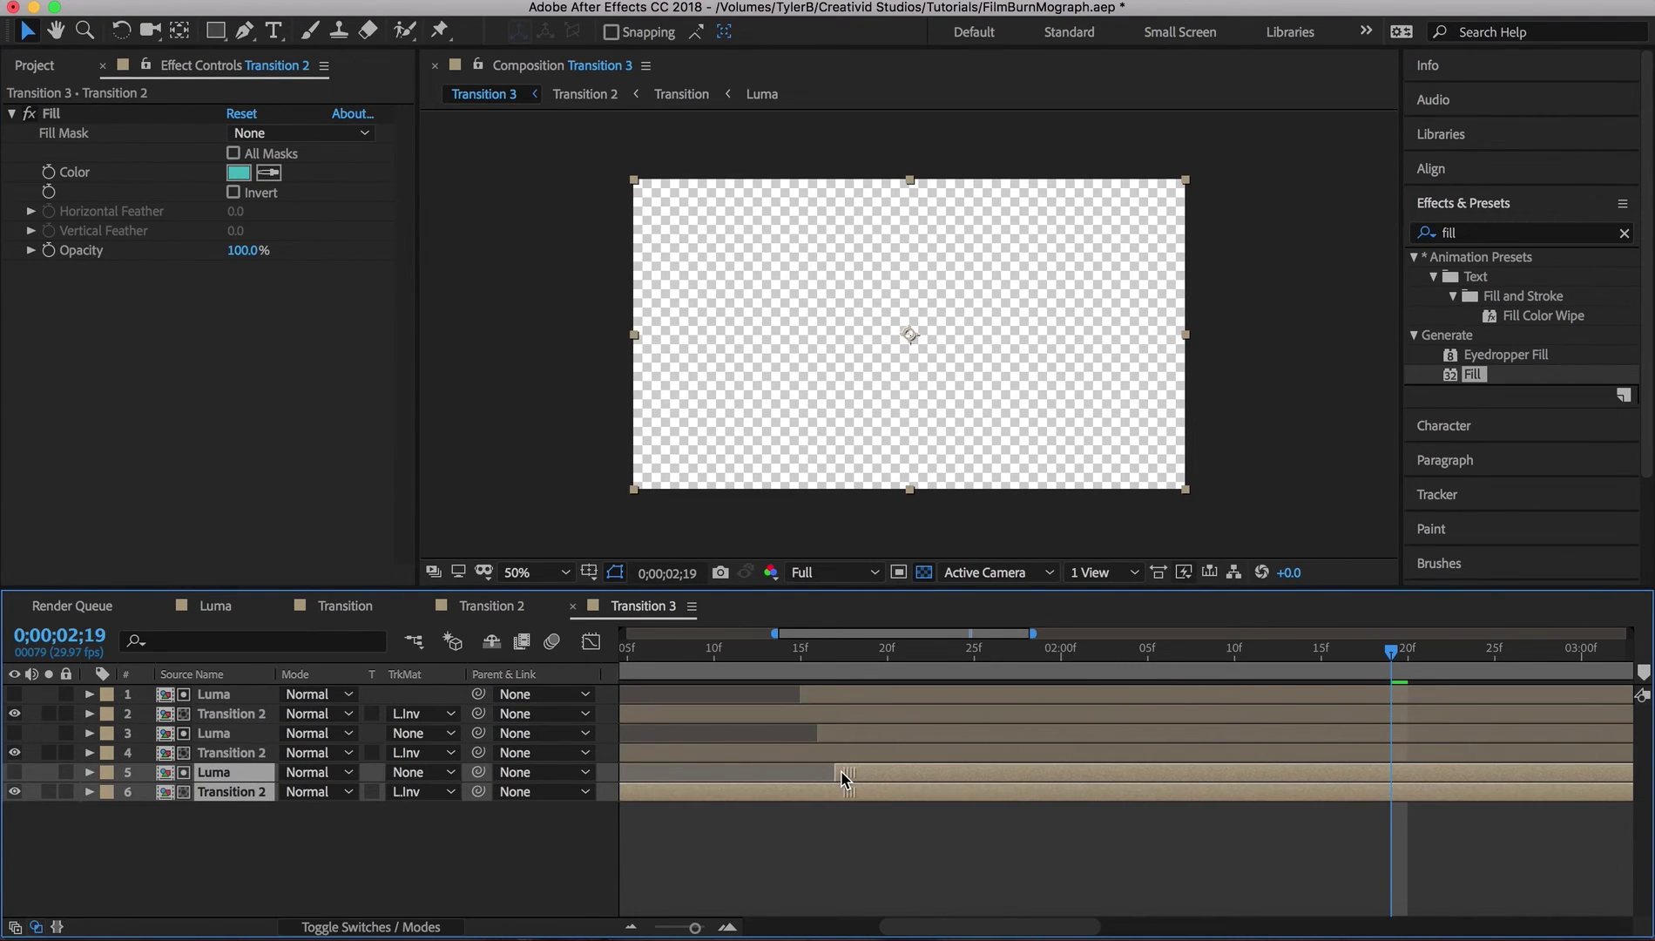
left_click_drag(841, 770, 857, 769)
- Change layer 6's Fill colour to green
left_click(230, 791)
left_click(239, 173)
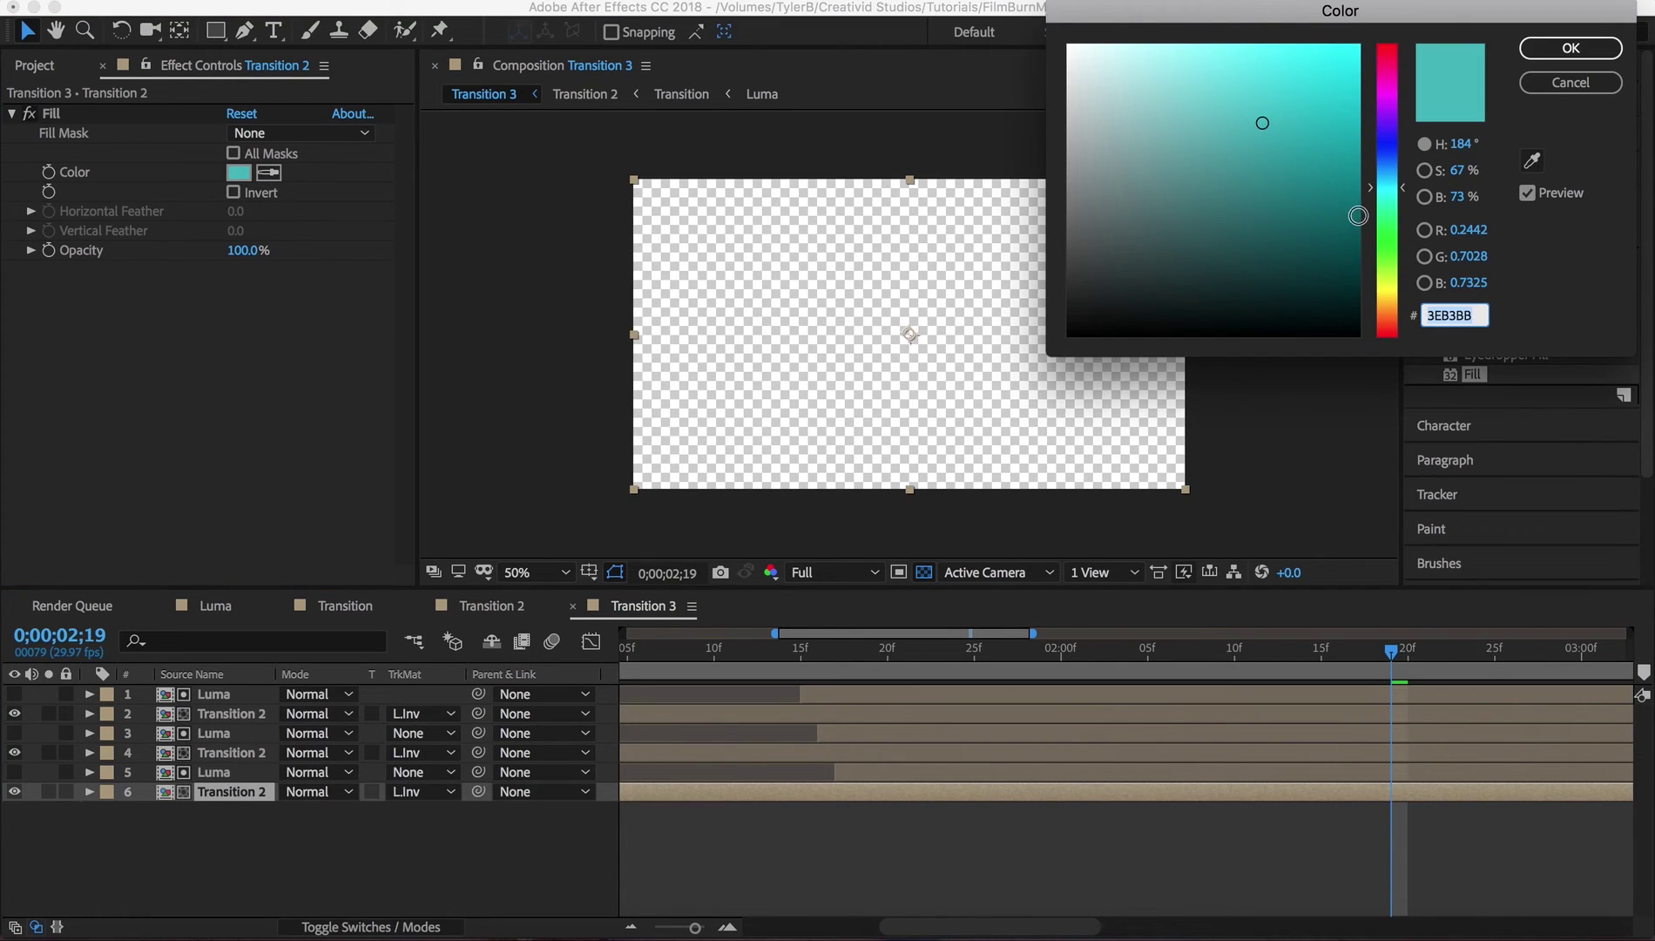
left_click(1358, 196)
left_click(1393, 223)
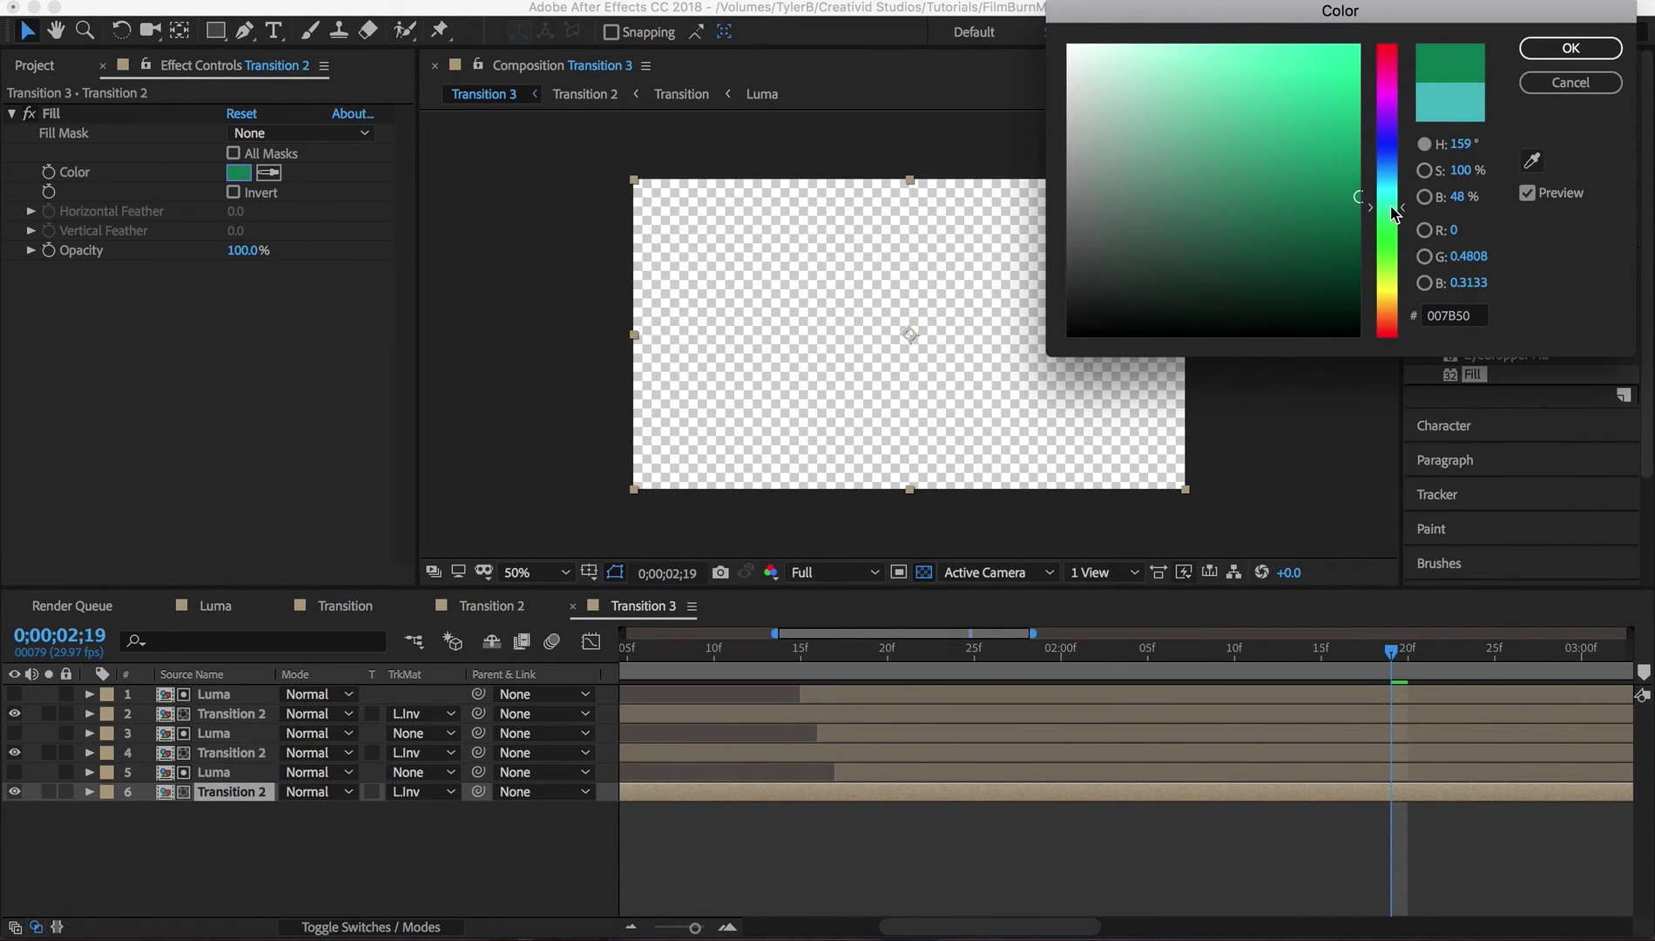
left_click(1569, 48)
left_click(815, 827)
- Zoom out, end the work area at 2;19 with N, and preview UMMM. burning away
key("semicolon")
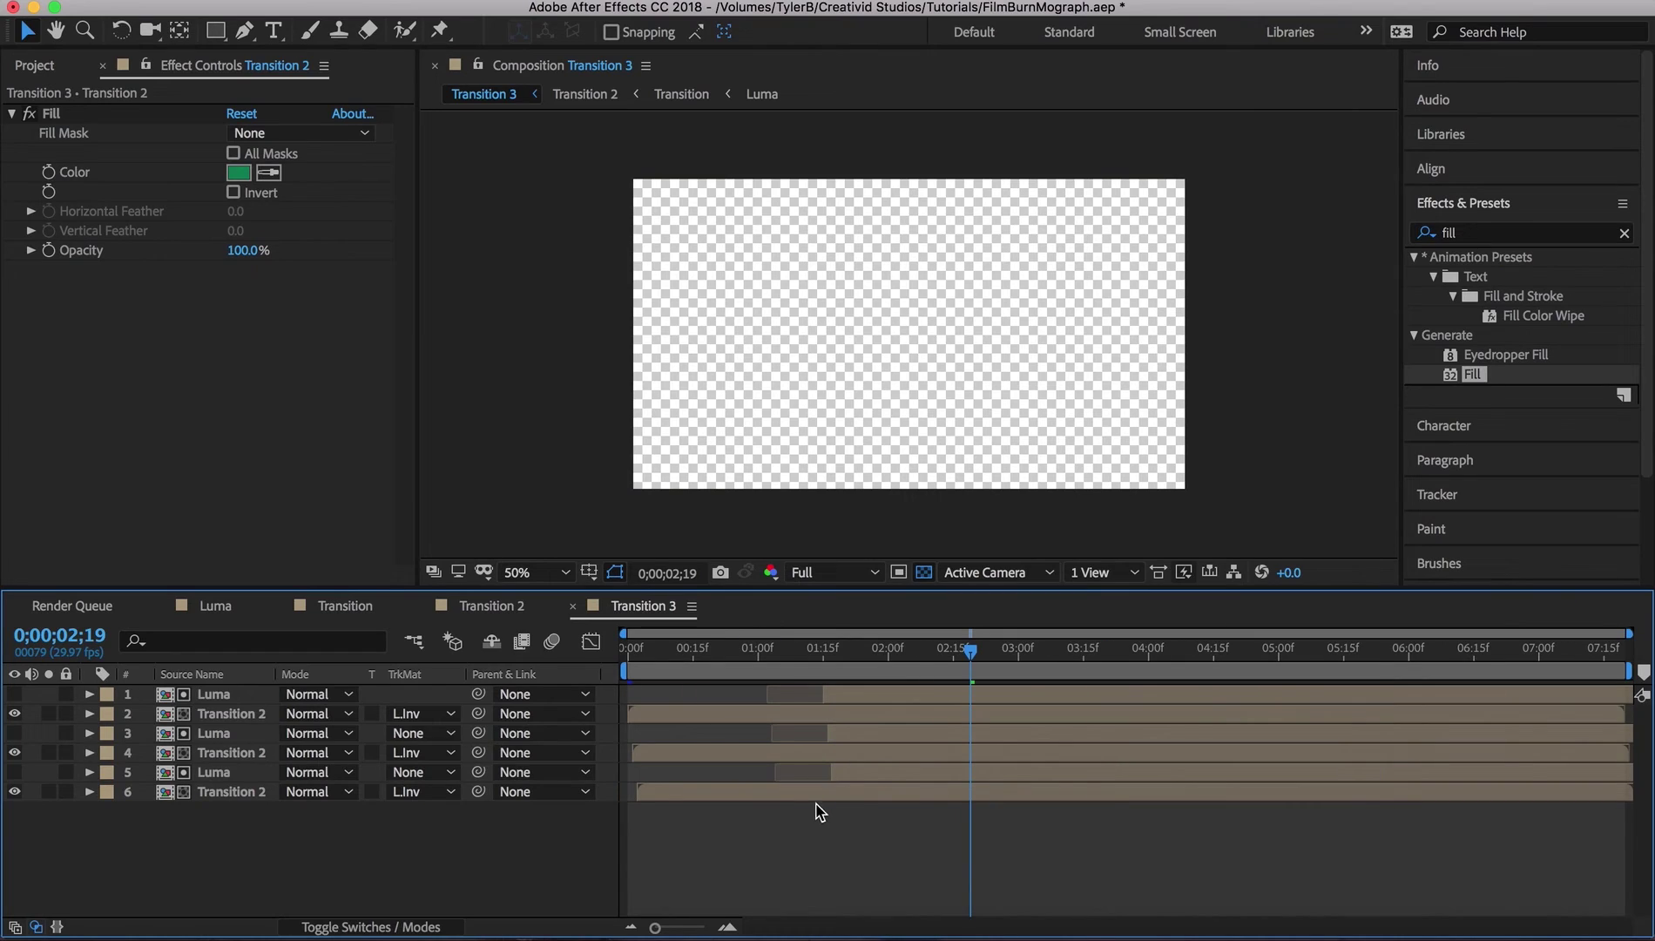
key("n")
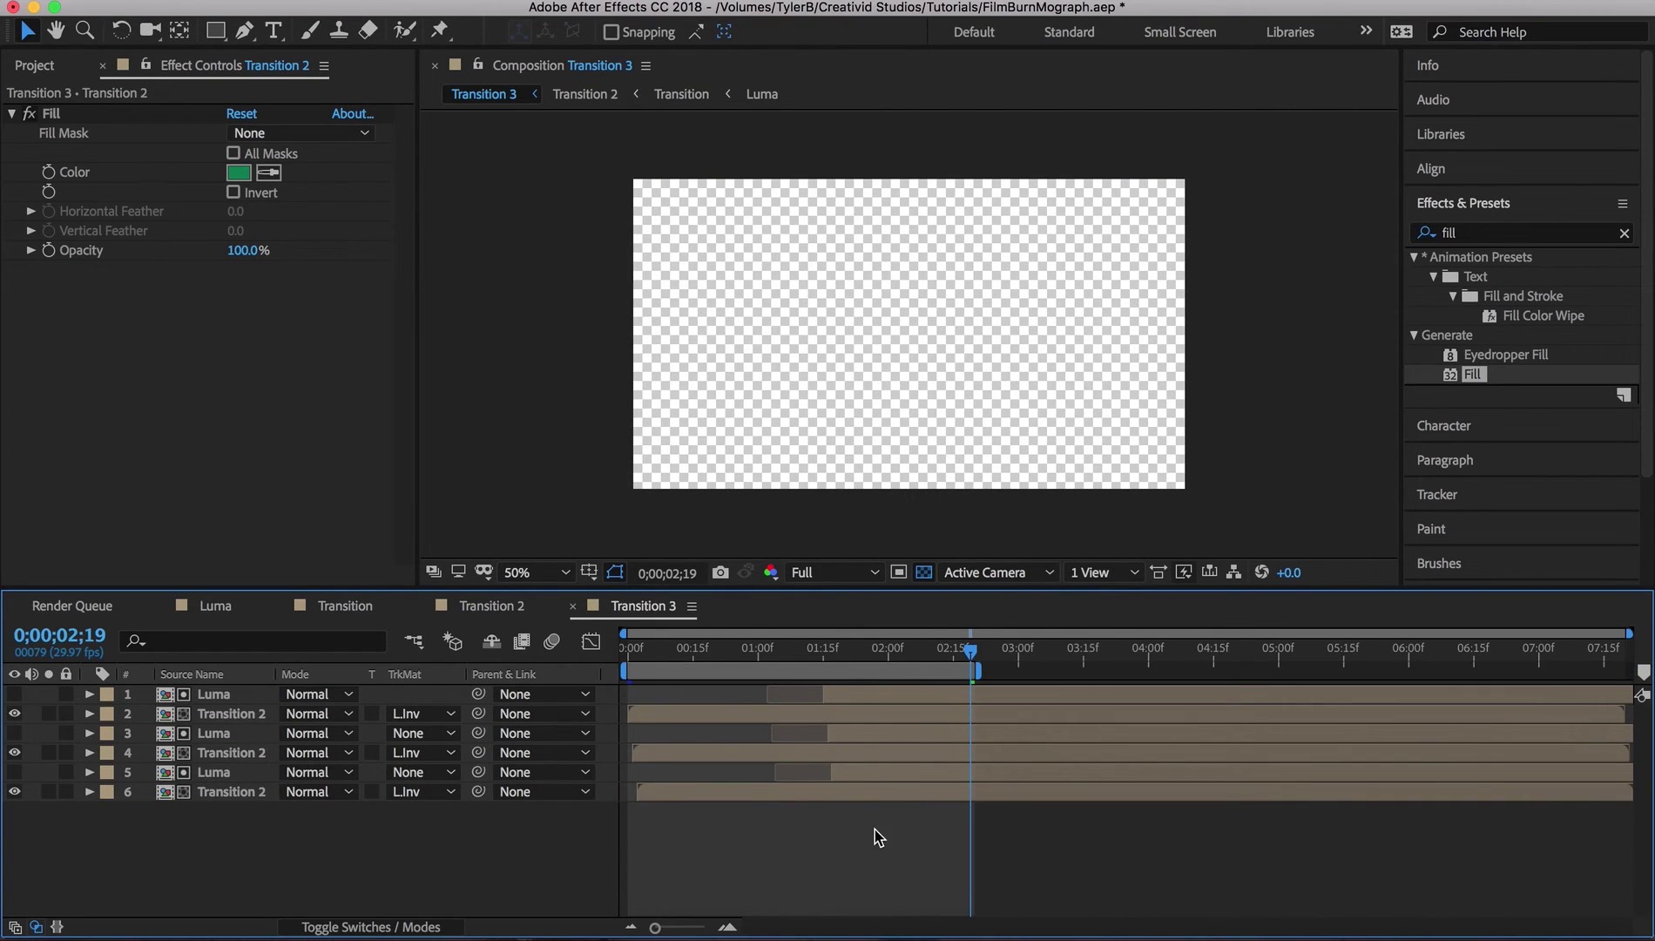
key("space")
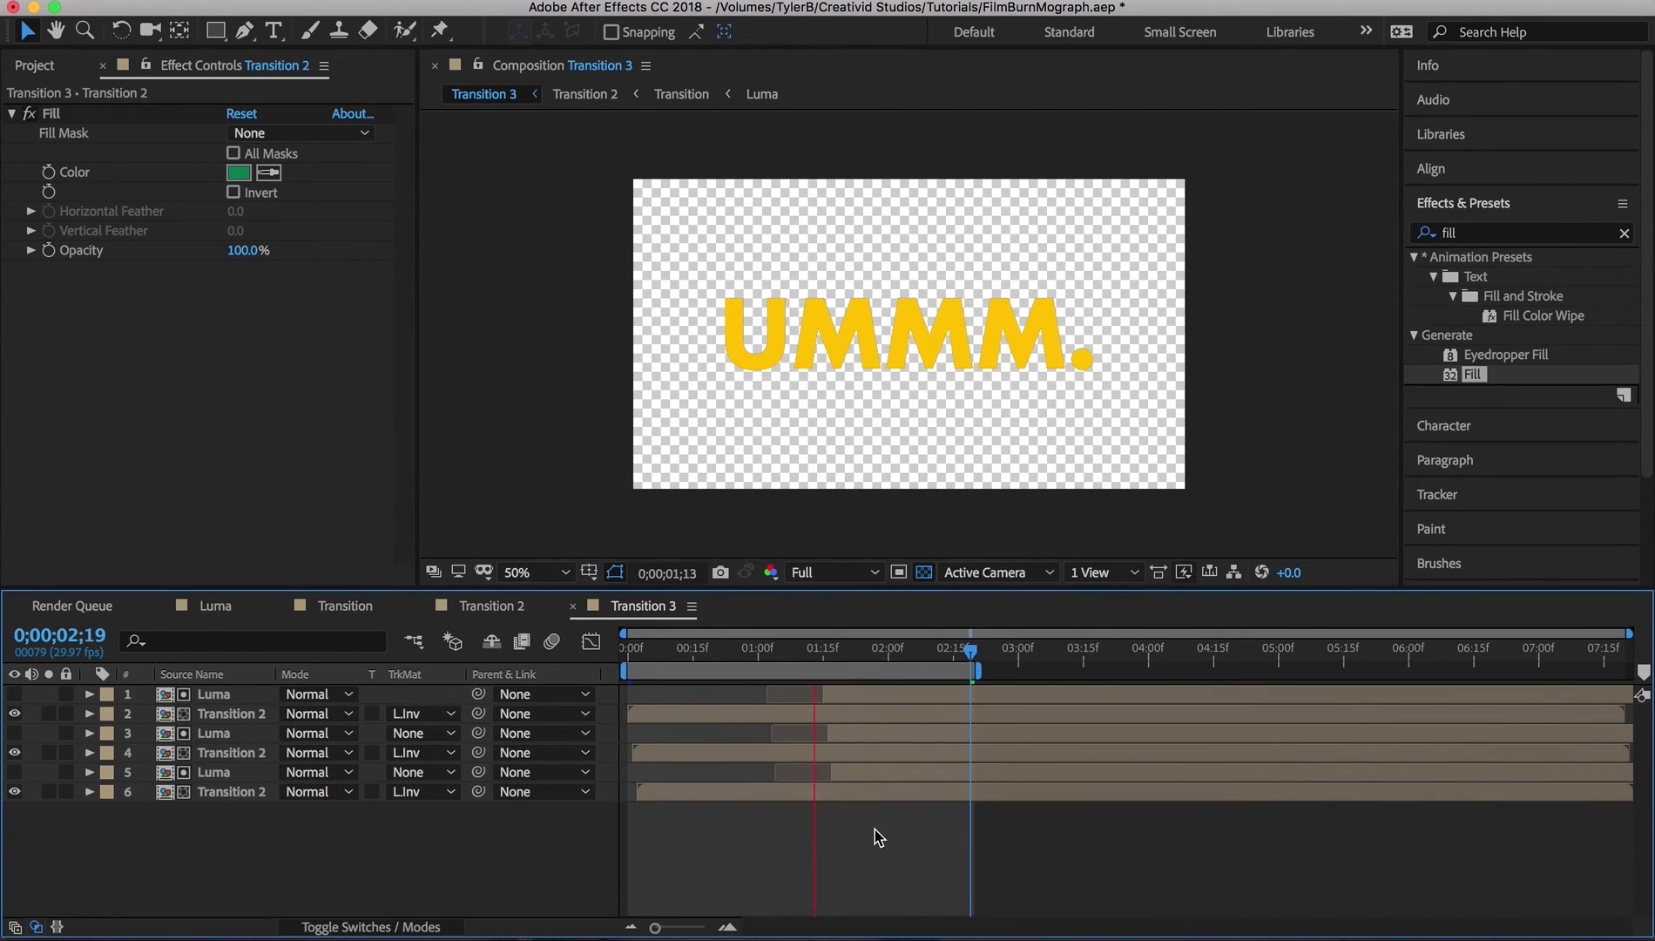
key("space")
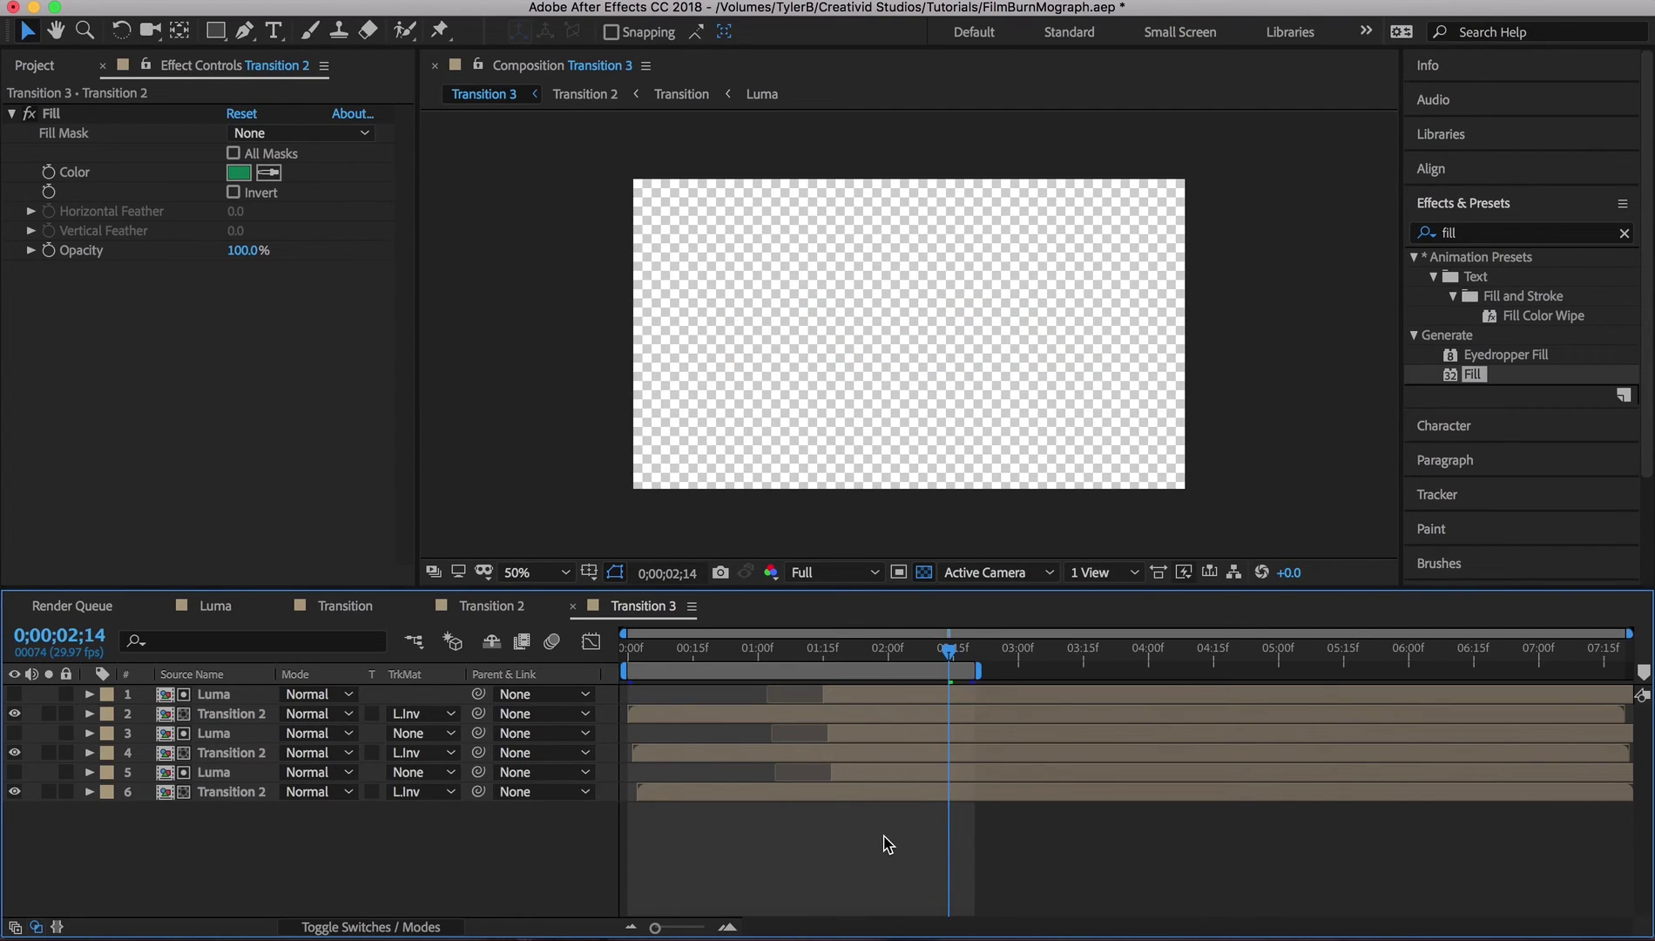